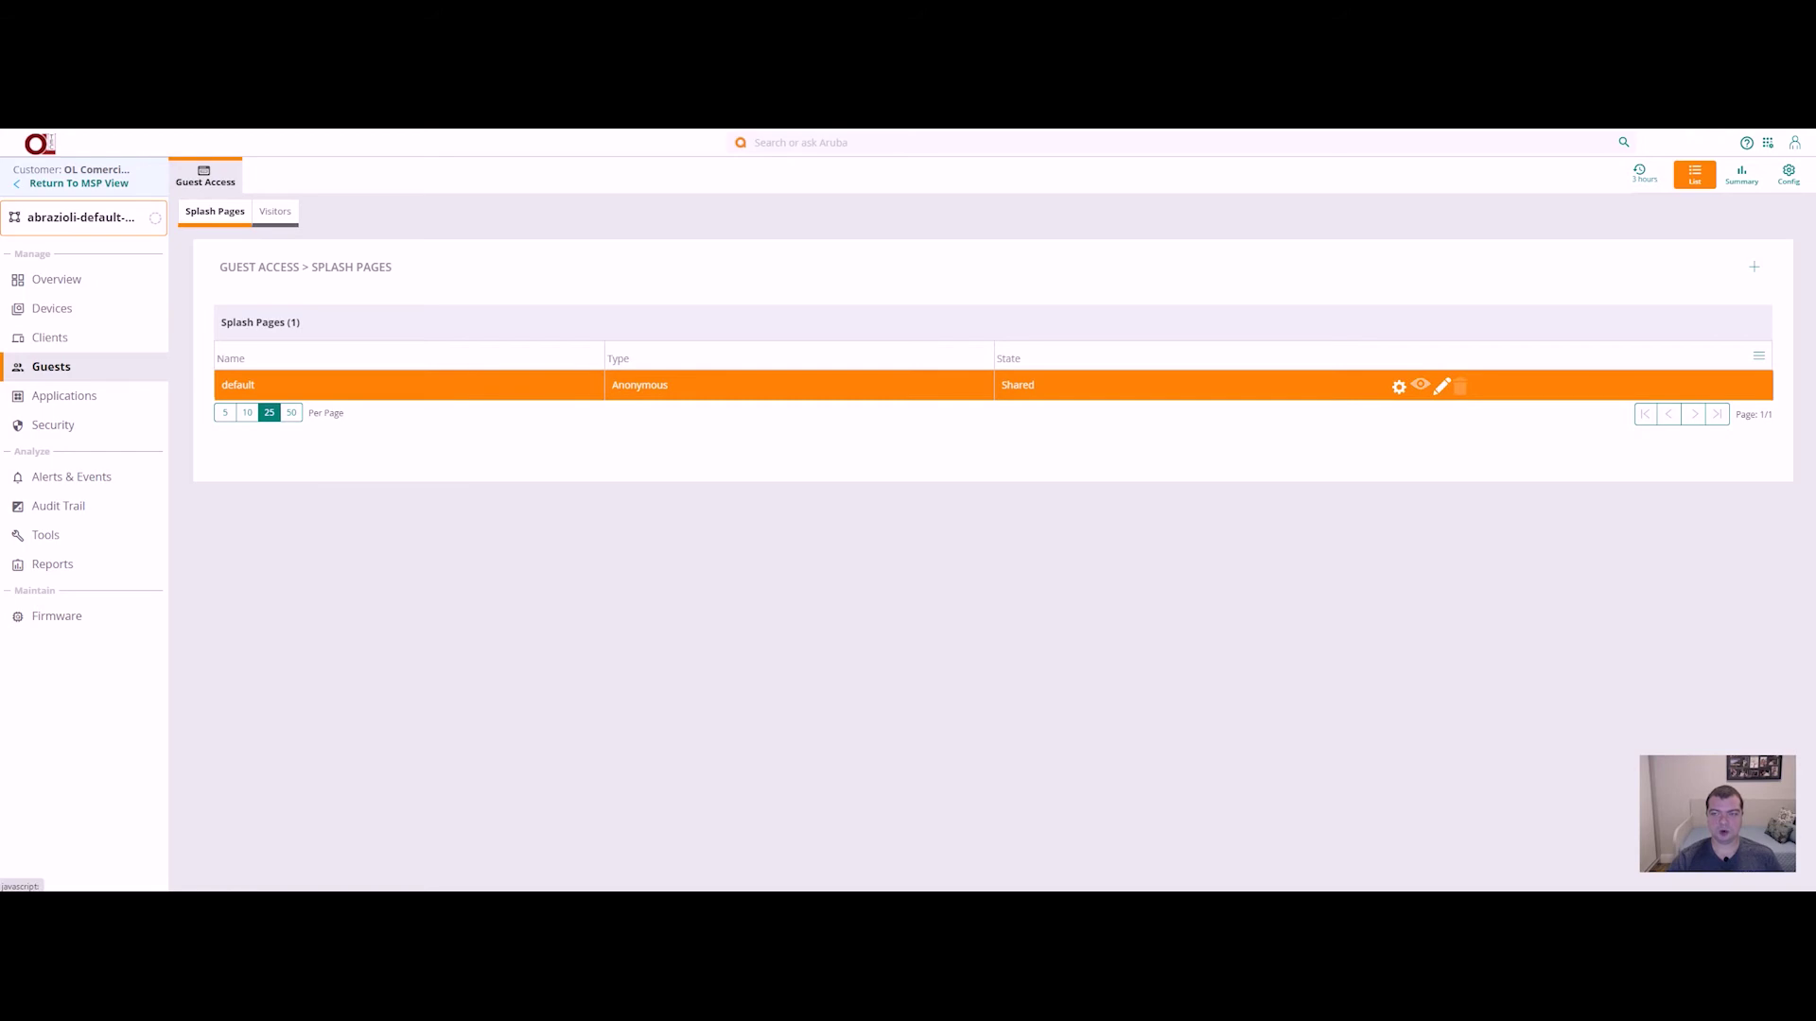
# Step: Preview the default splash page full-screen, showing its Aruba 'Iniciar sessão' login page
pyautogui.click(1441, 386)
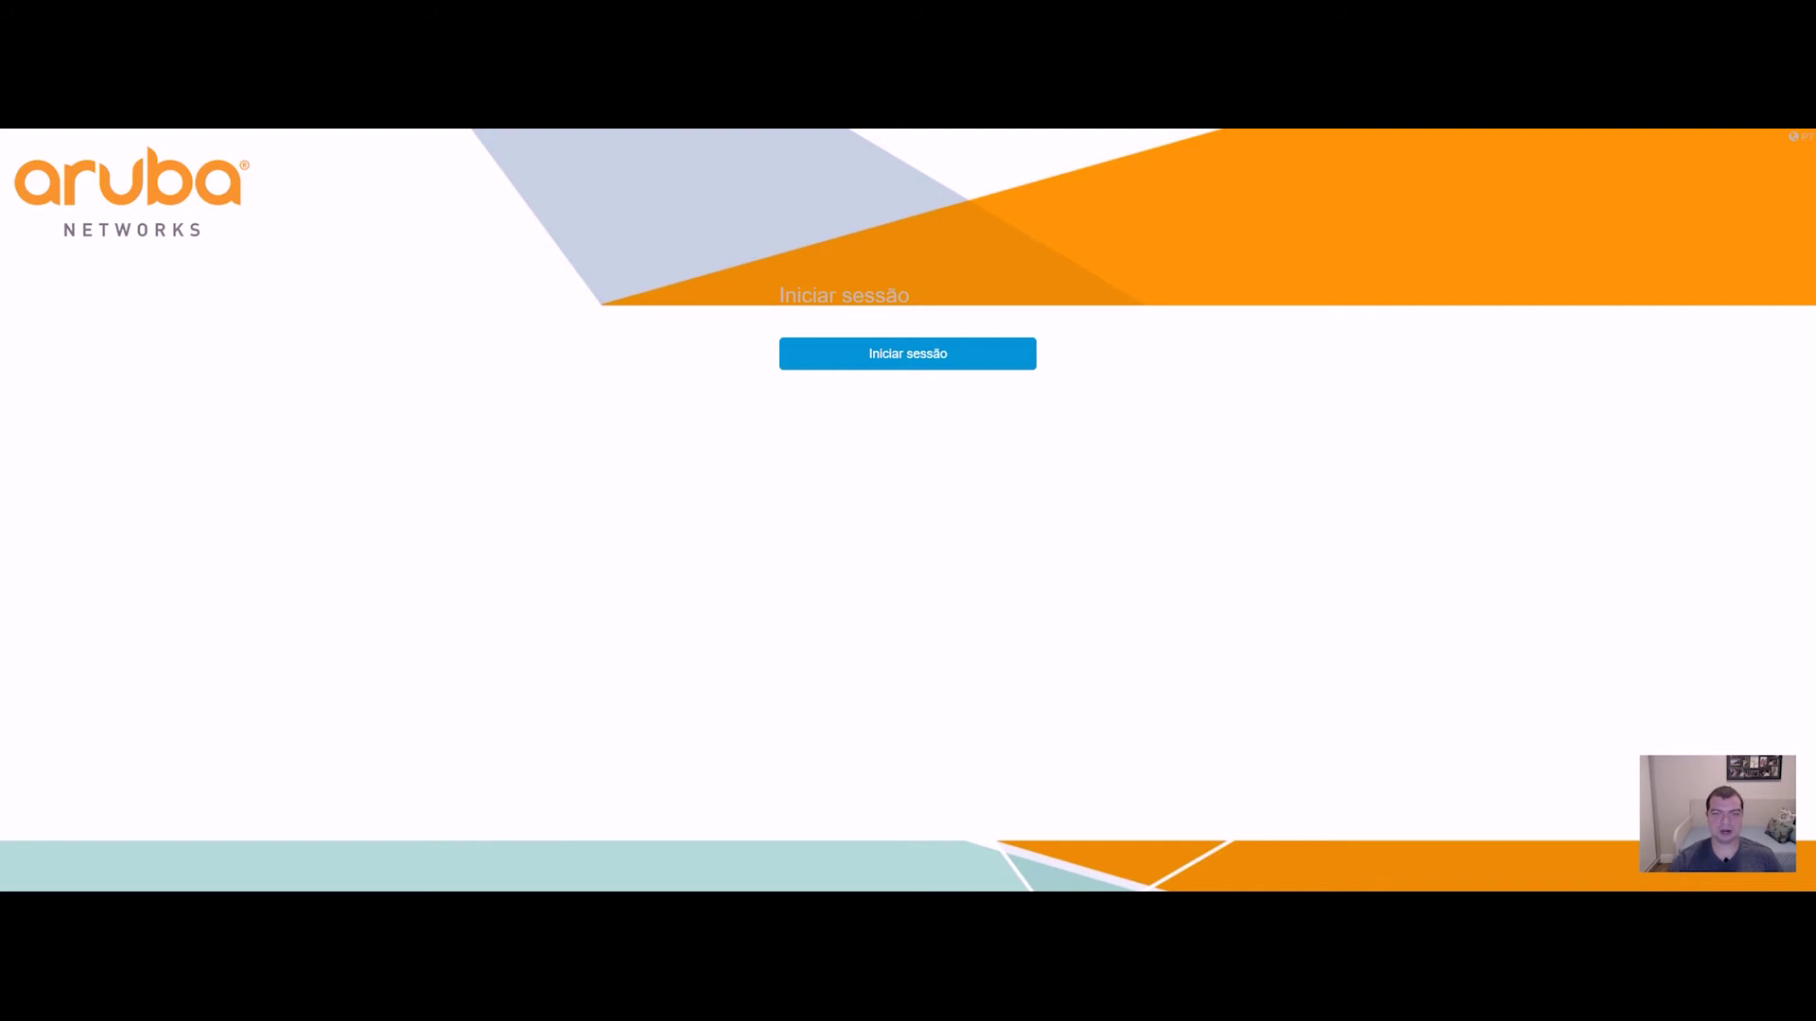
# Step: Move the preview into its own window, check phone-width and wider layouts, then close it
pyautogui.click(907, 175)
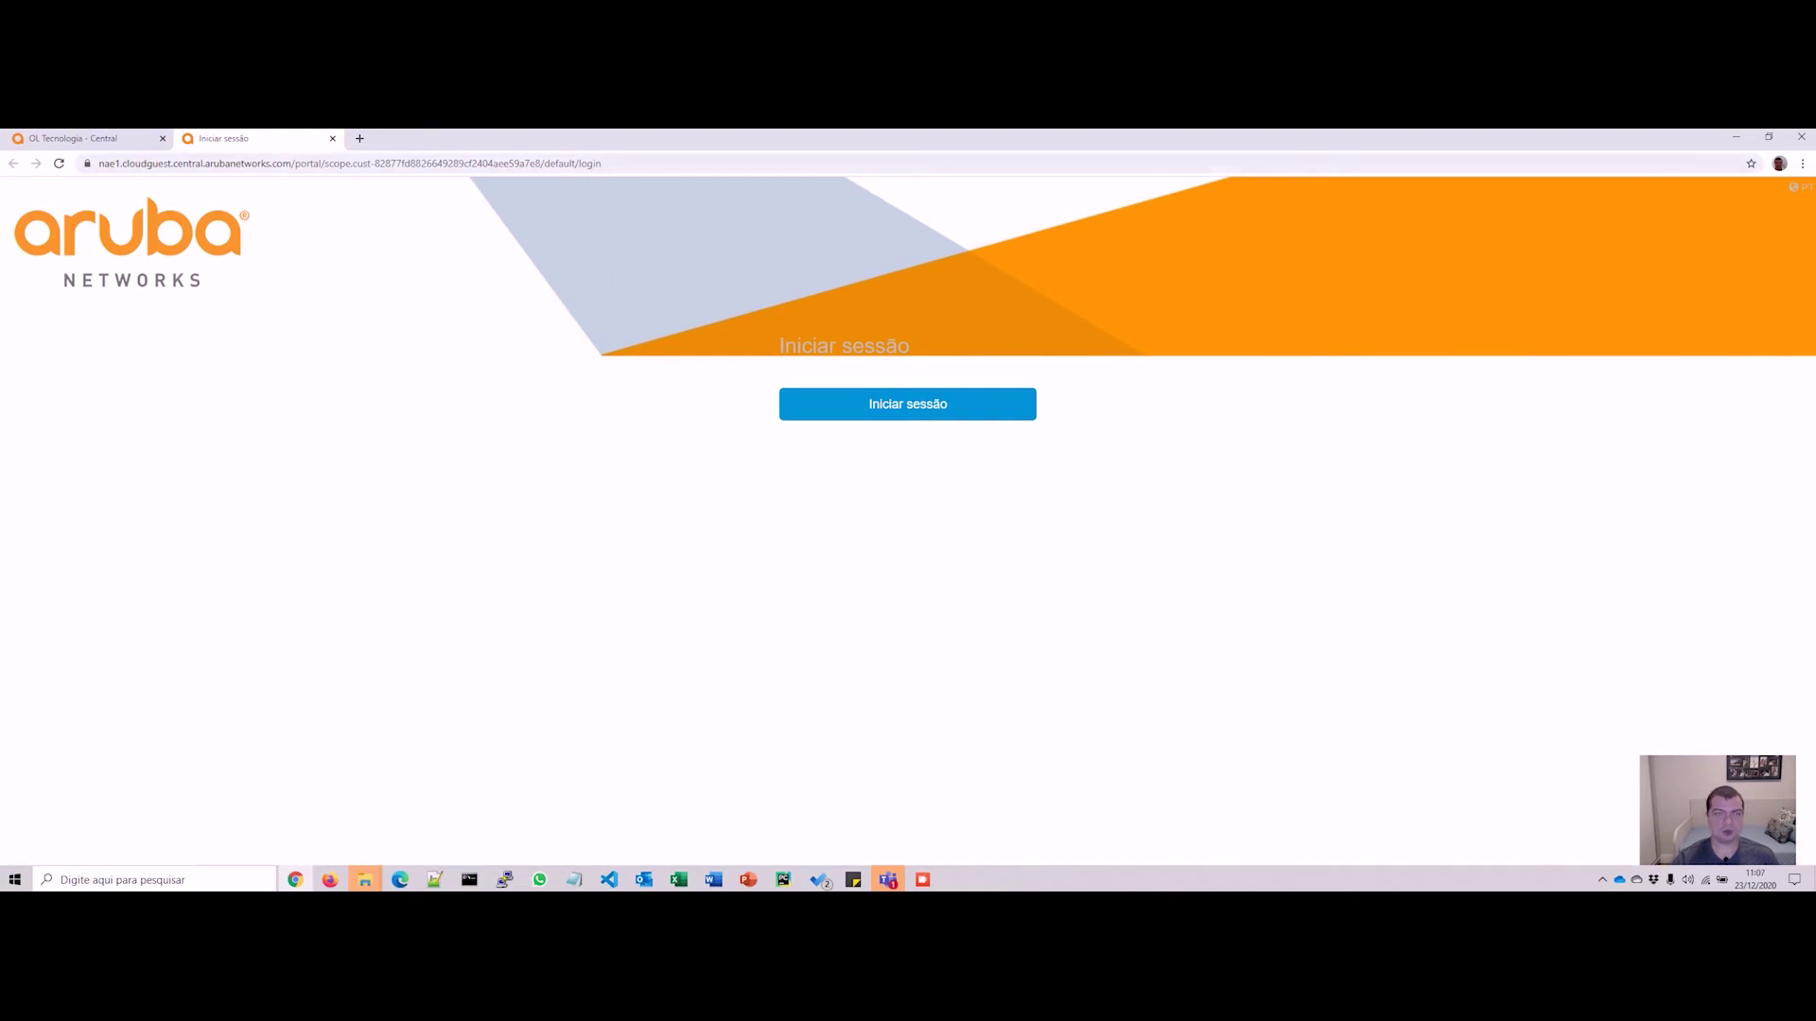
pyautogui.moveTo(223, 138); pyautogui.dragTo(435, 132)
pyautogui.press('super+Down')
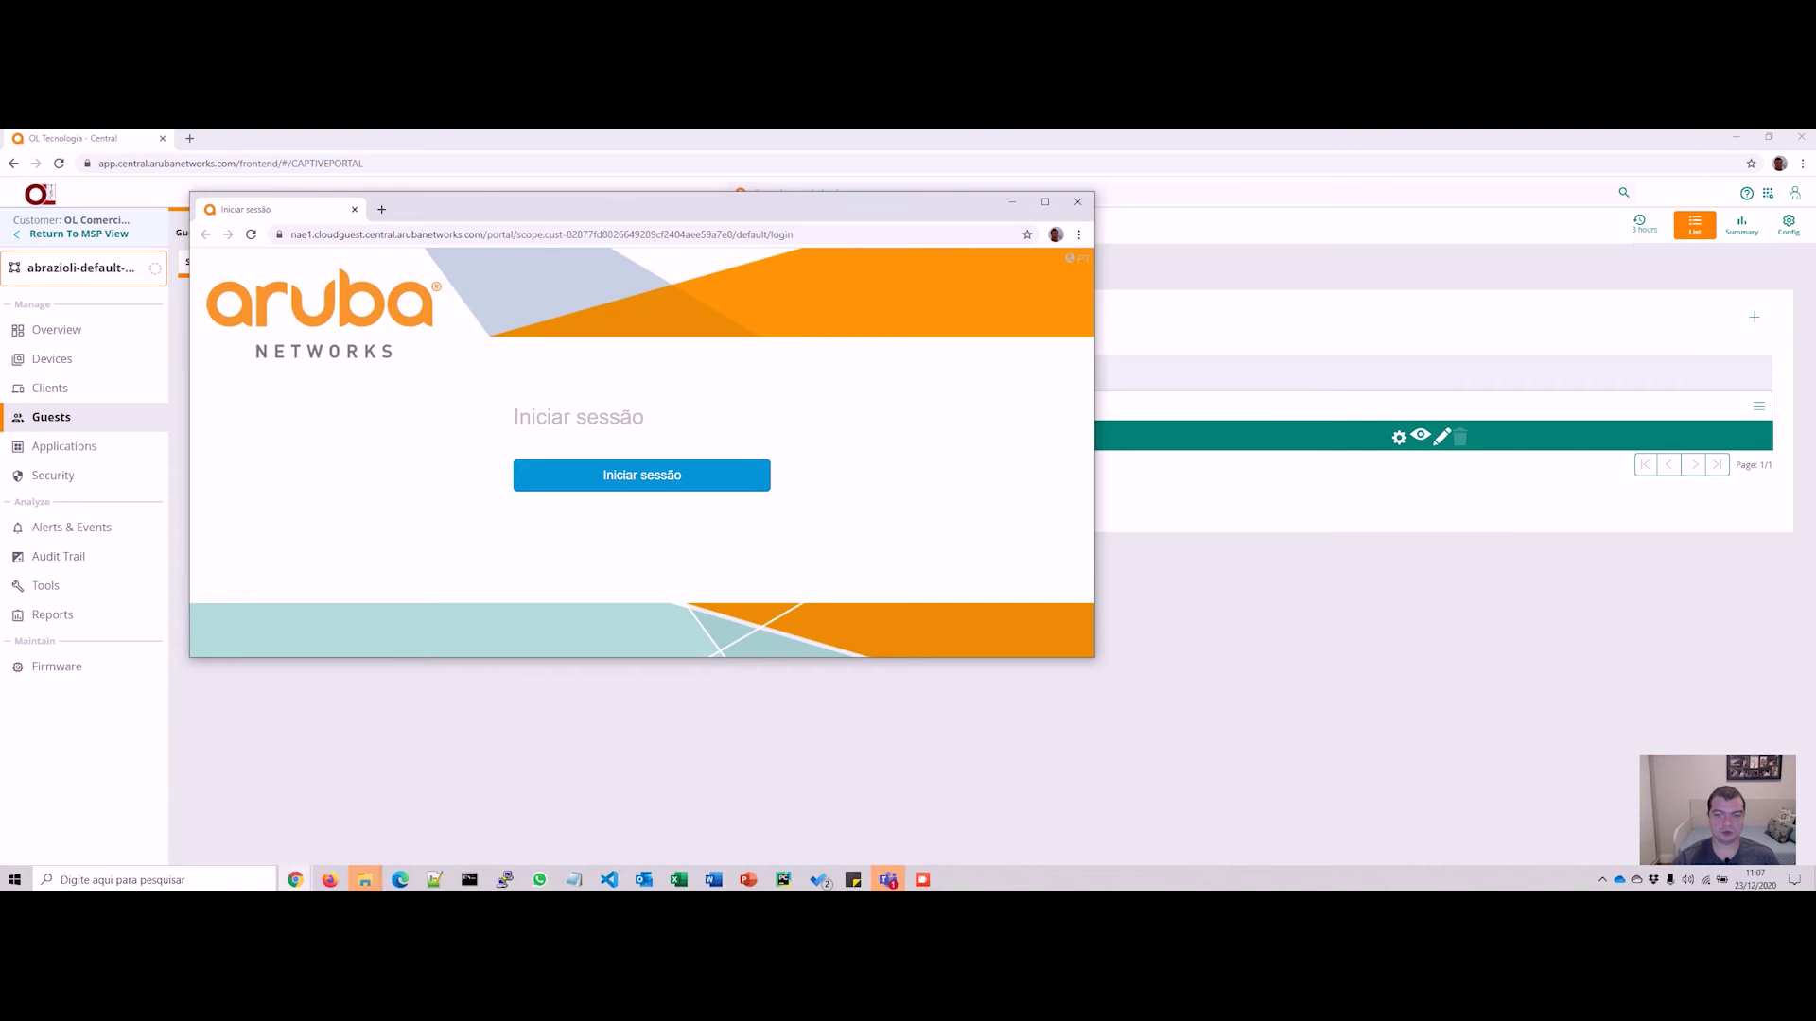
pyautogui.moveTo(1094, 425); pyautogui.dragTo(1008, 425)
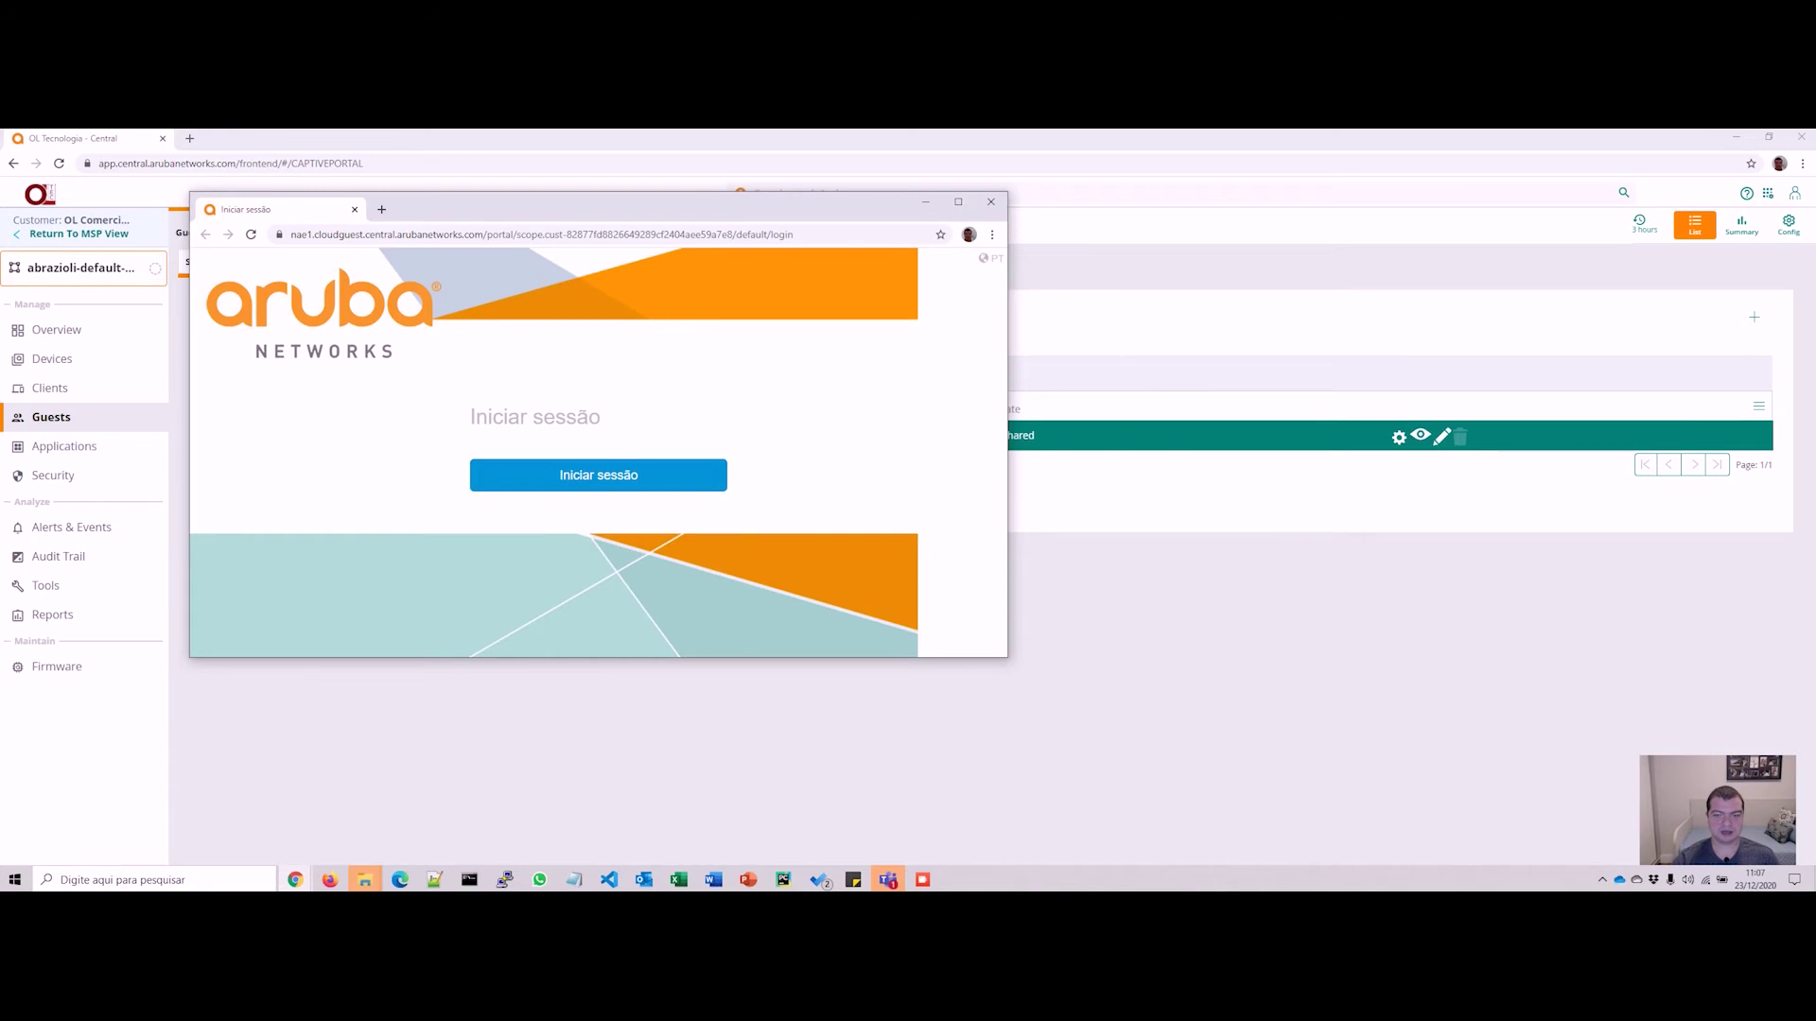
pyautogui.moveTo(1008, 657); pyautogui.dragTo(1316, 785)
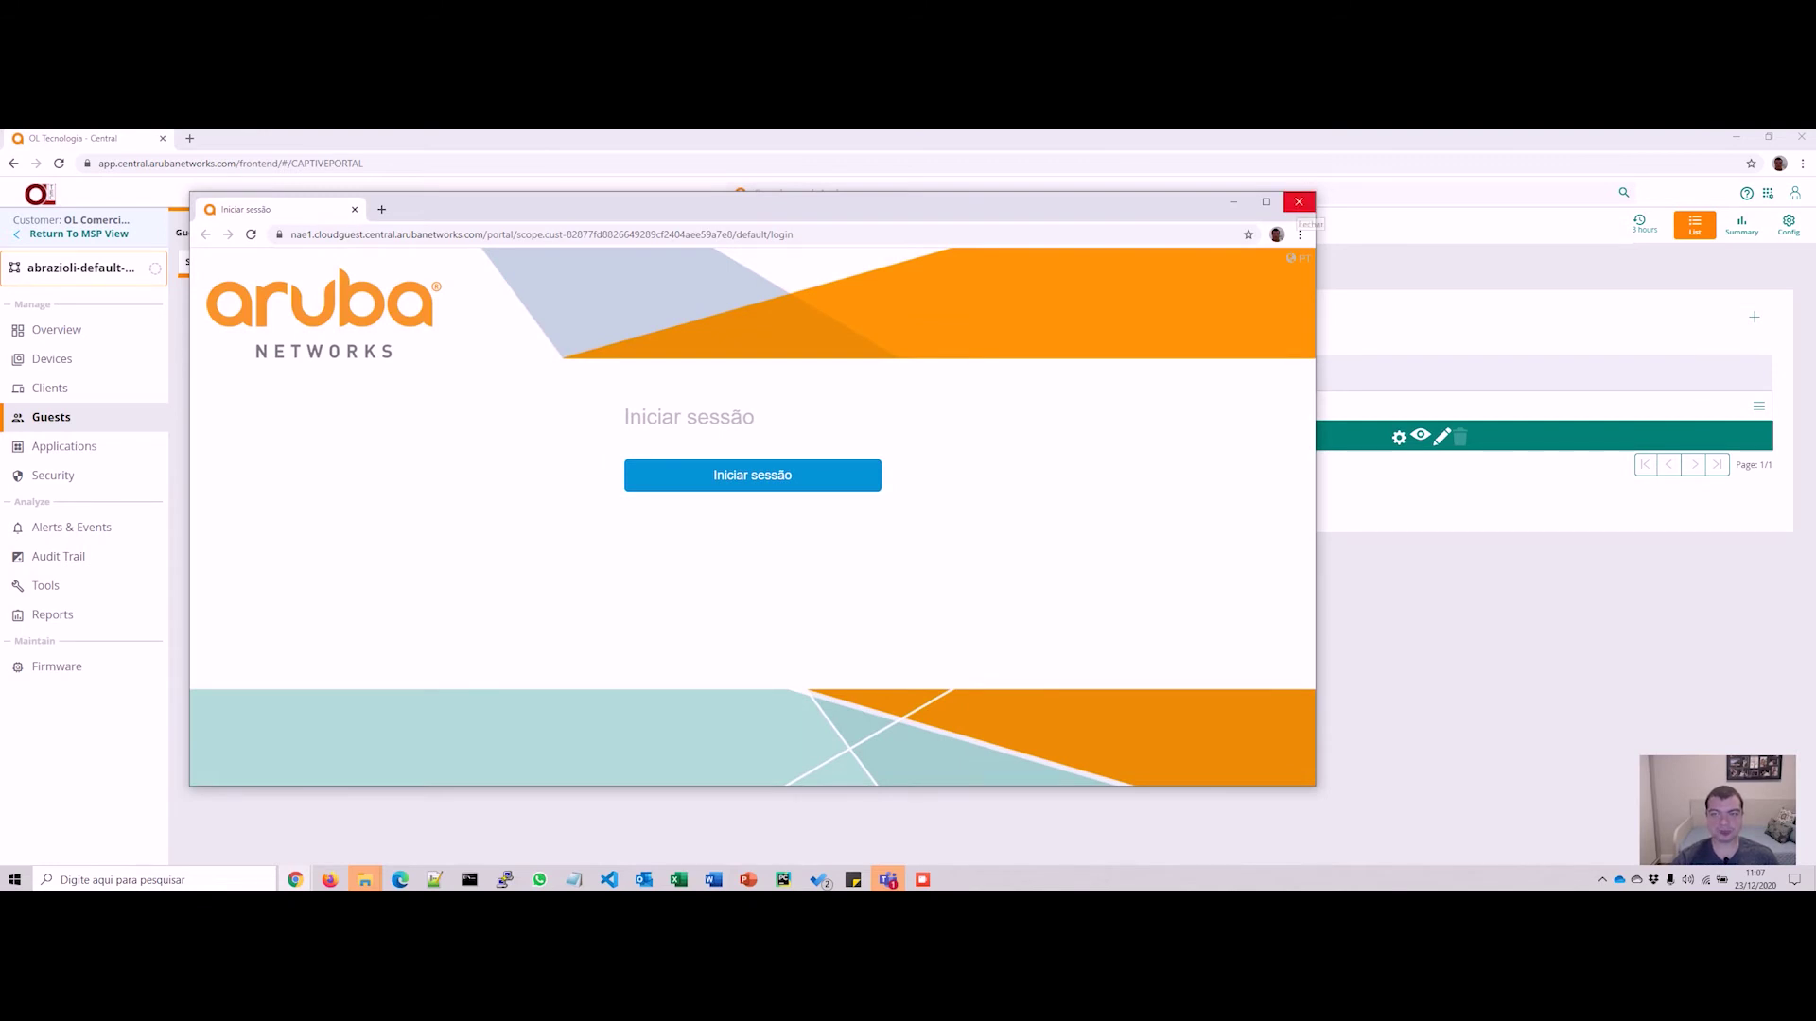
pyautogui.click(1298, 202)
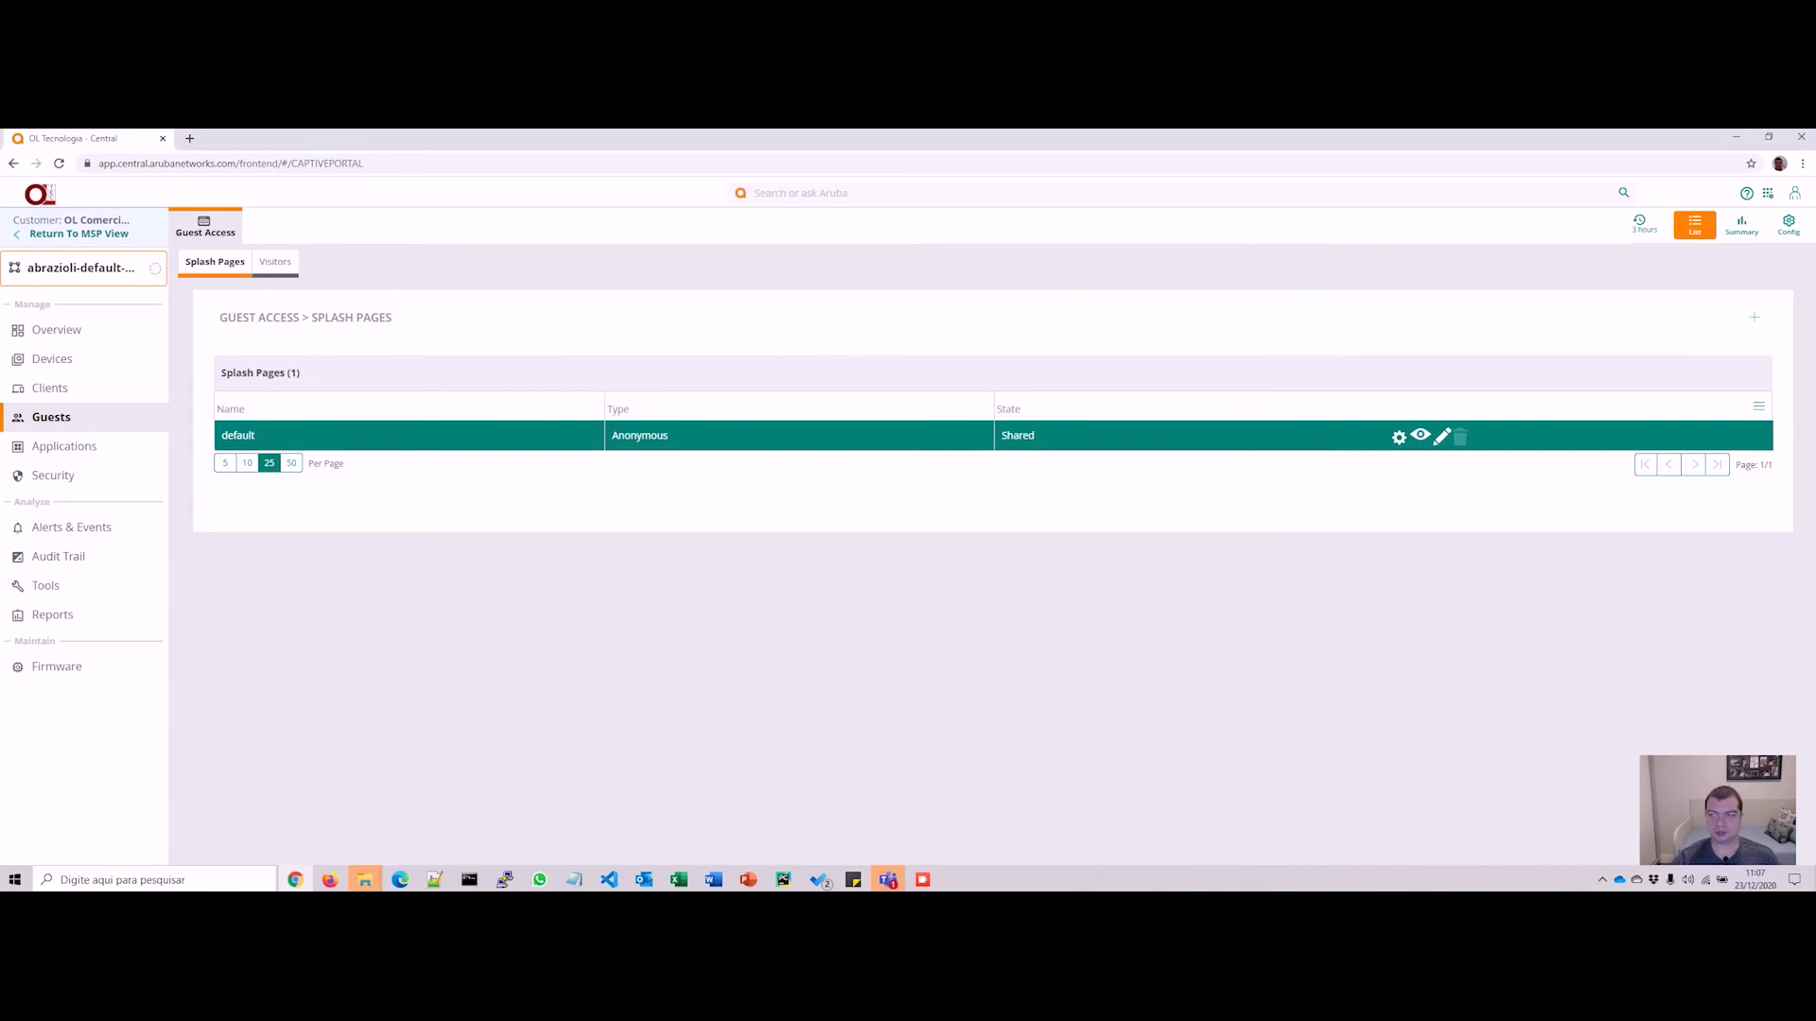
# Step: Add a new splash page named 'Modelo-Youtube' with its type set to Authenticated
pyautogui.click(1753, 317)
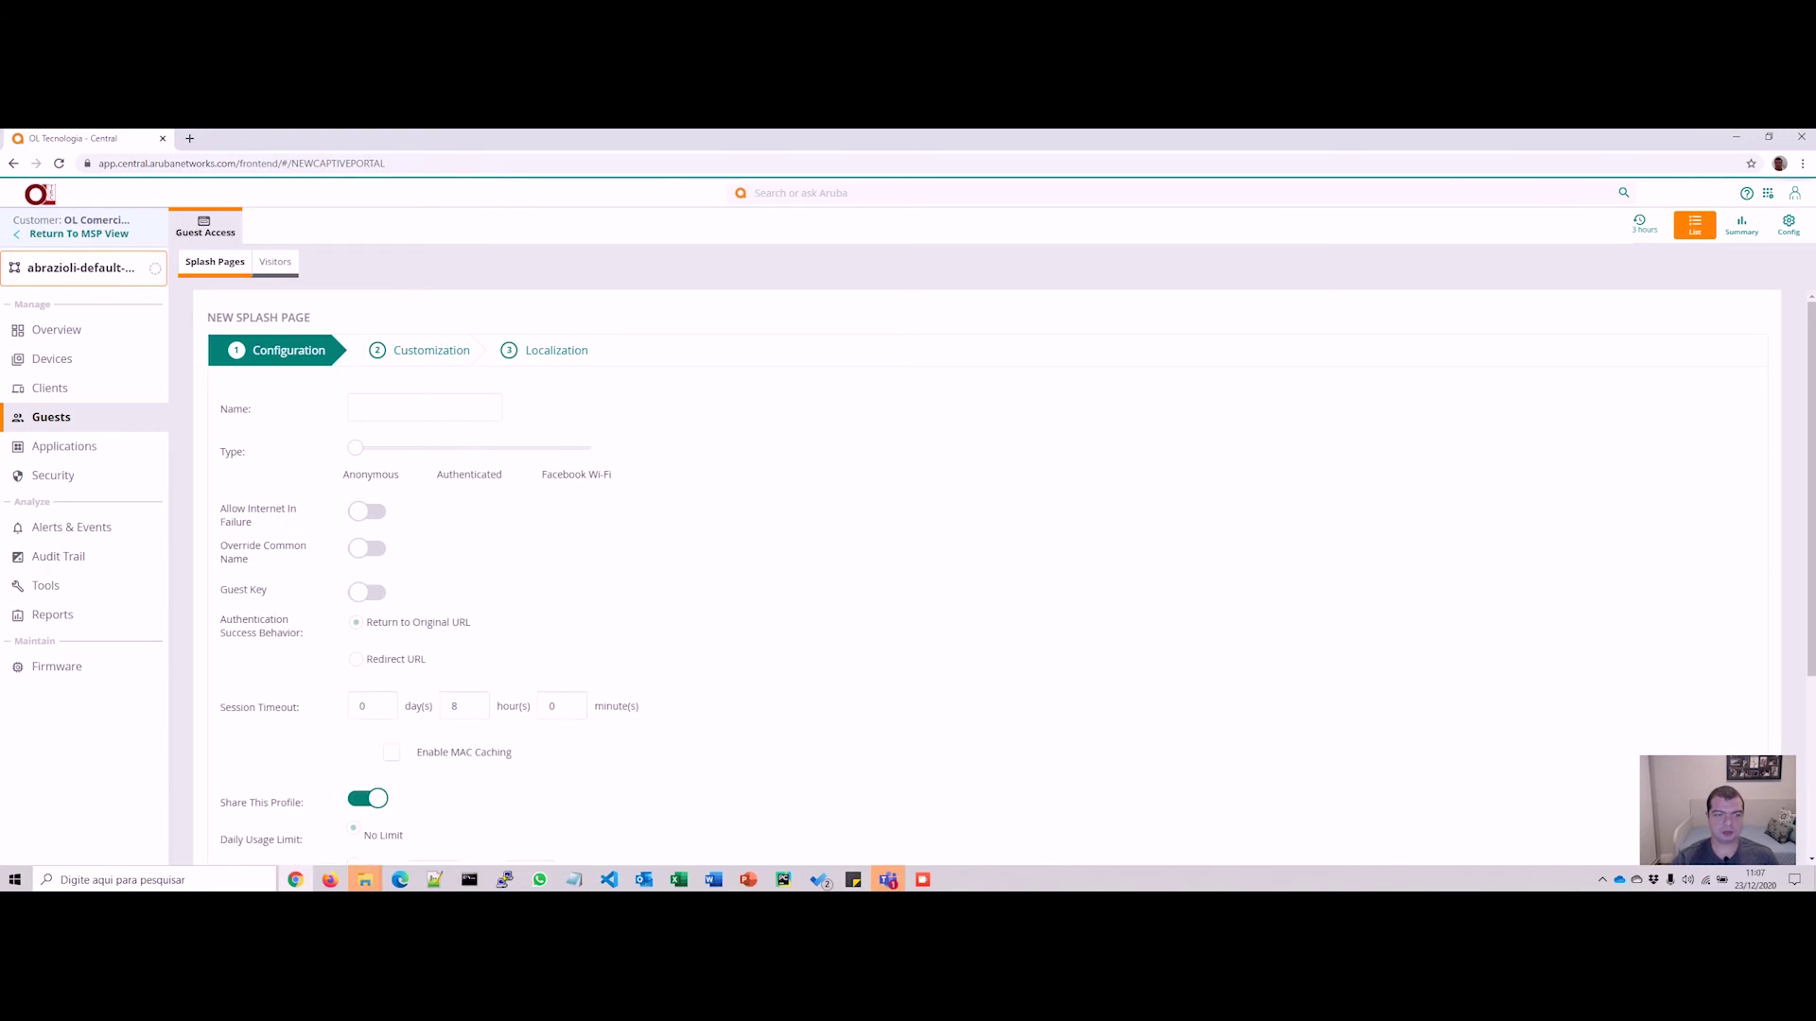
pyautogui.click(424, 408)
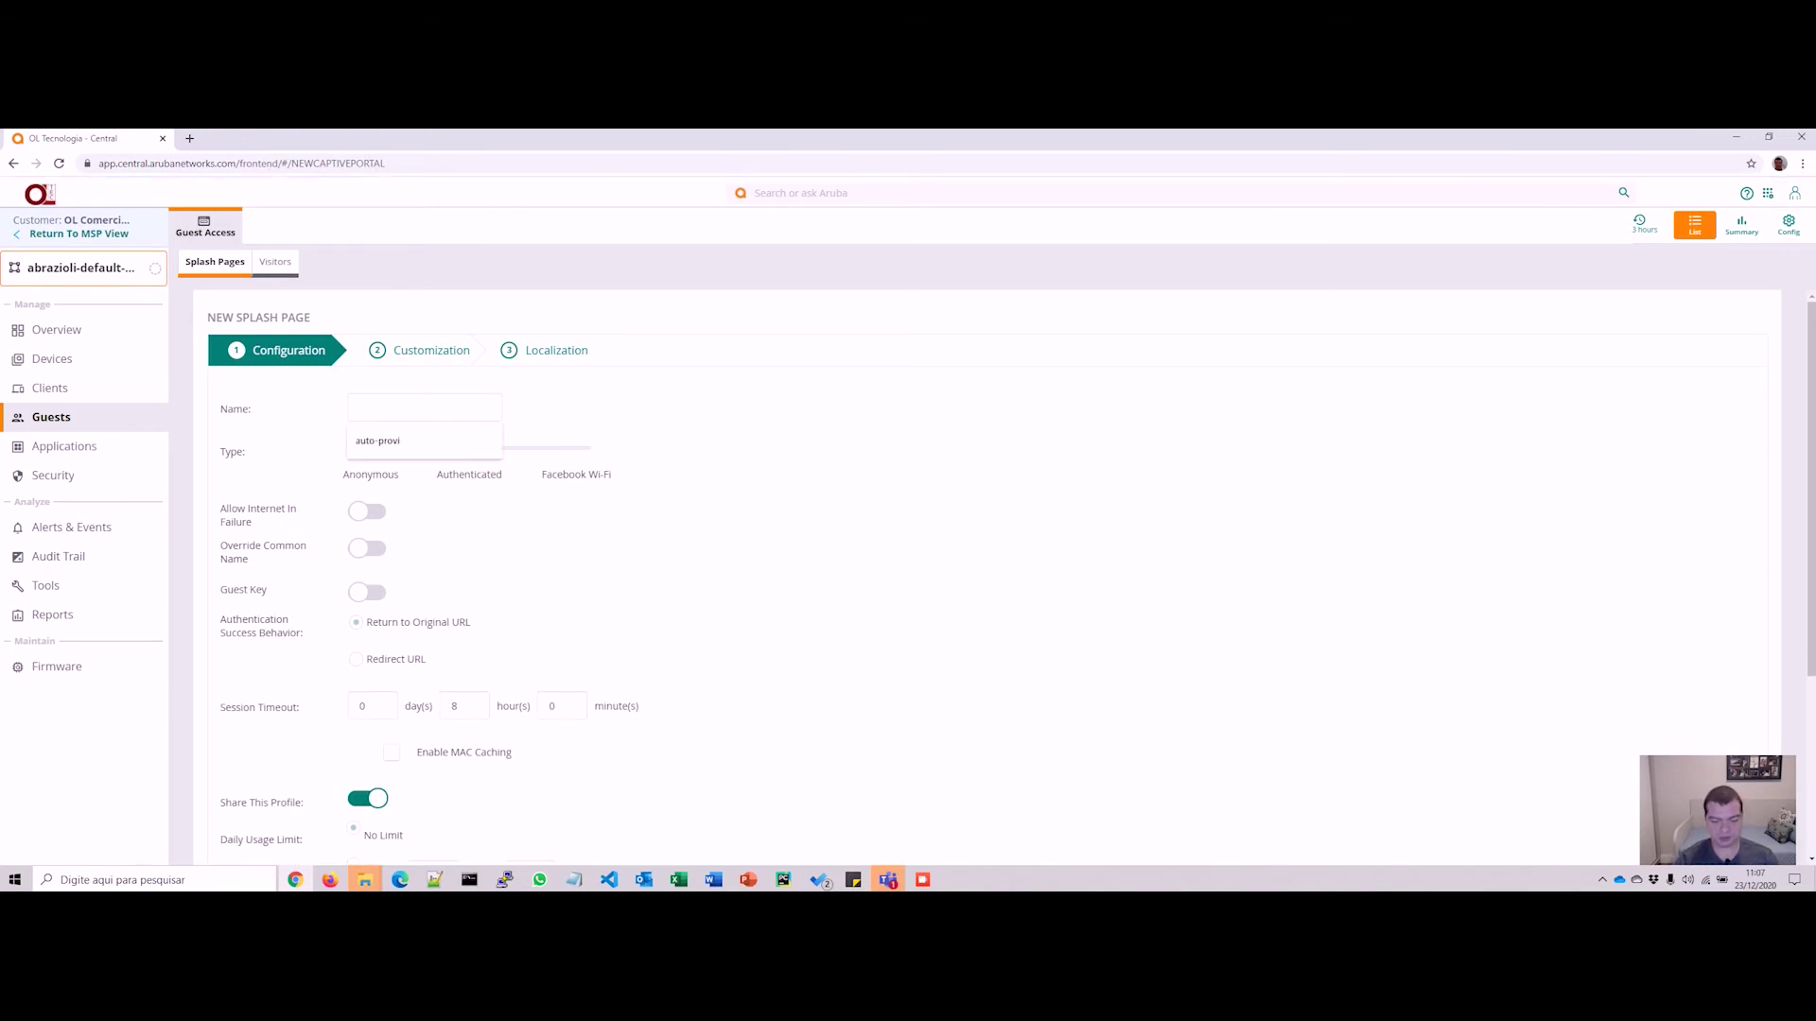
pyautogui.write('Mod')
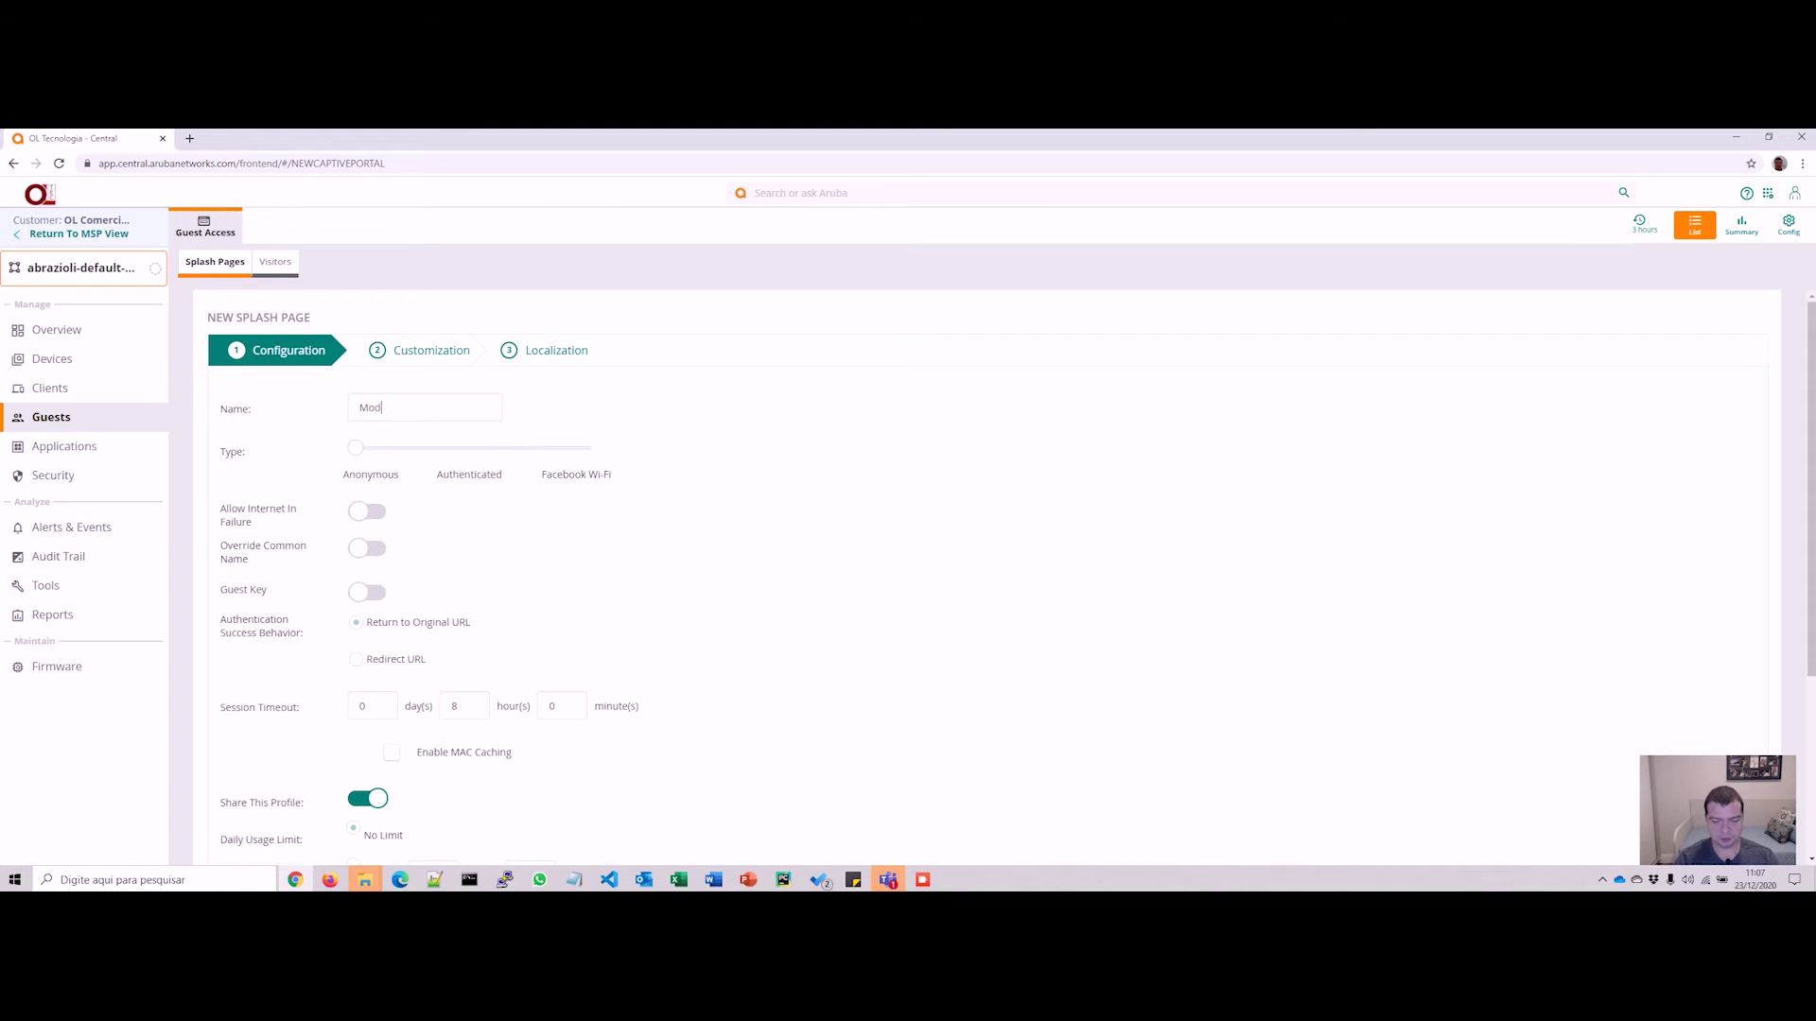
pyautogui.write('elo-YOutube')
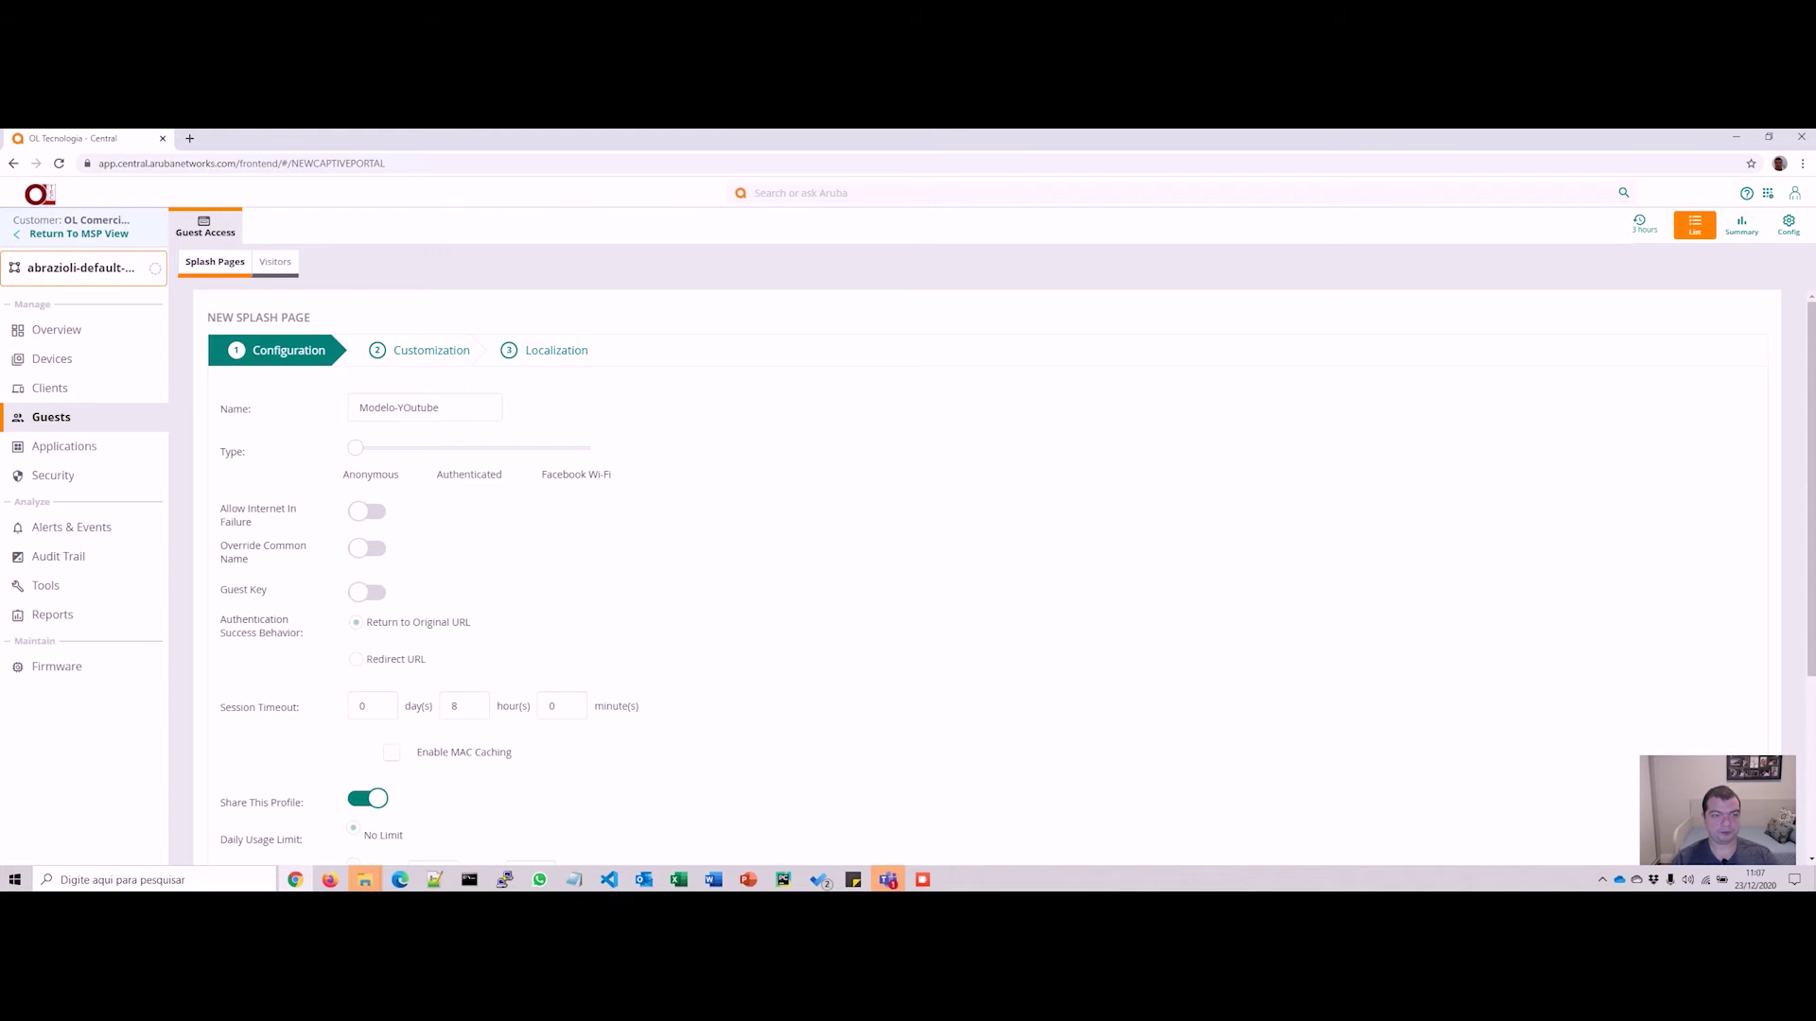
pyautogui.press('BackSpace')
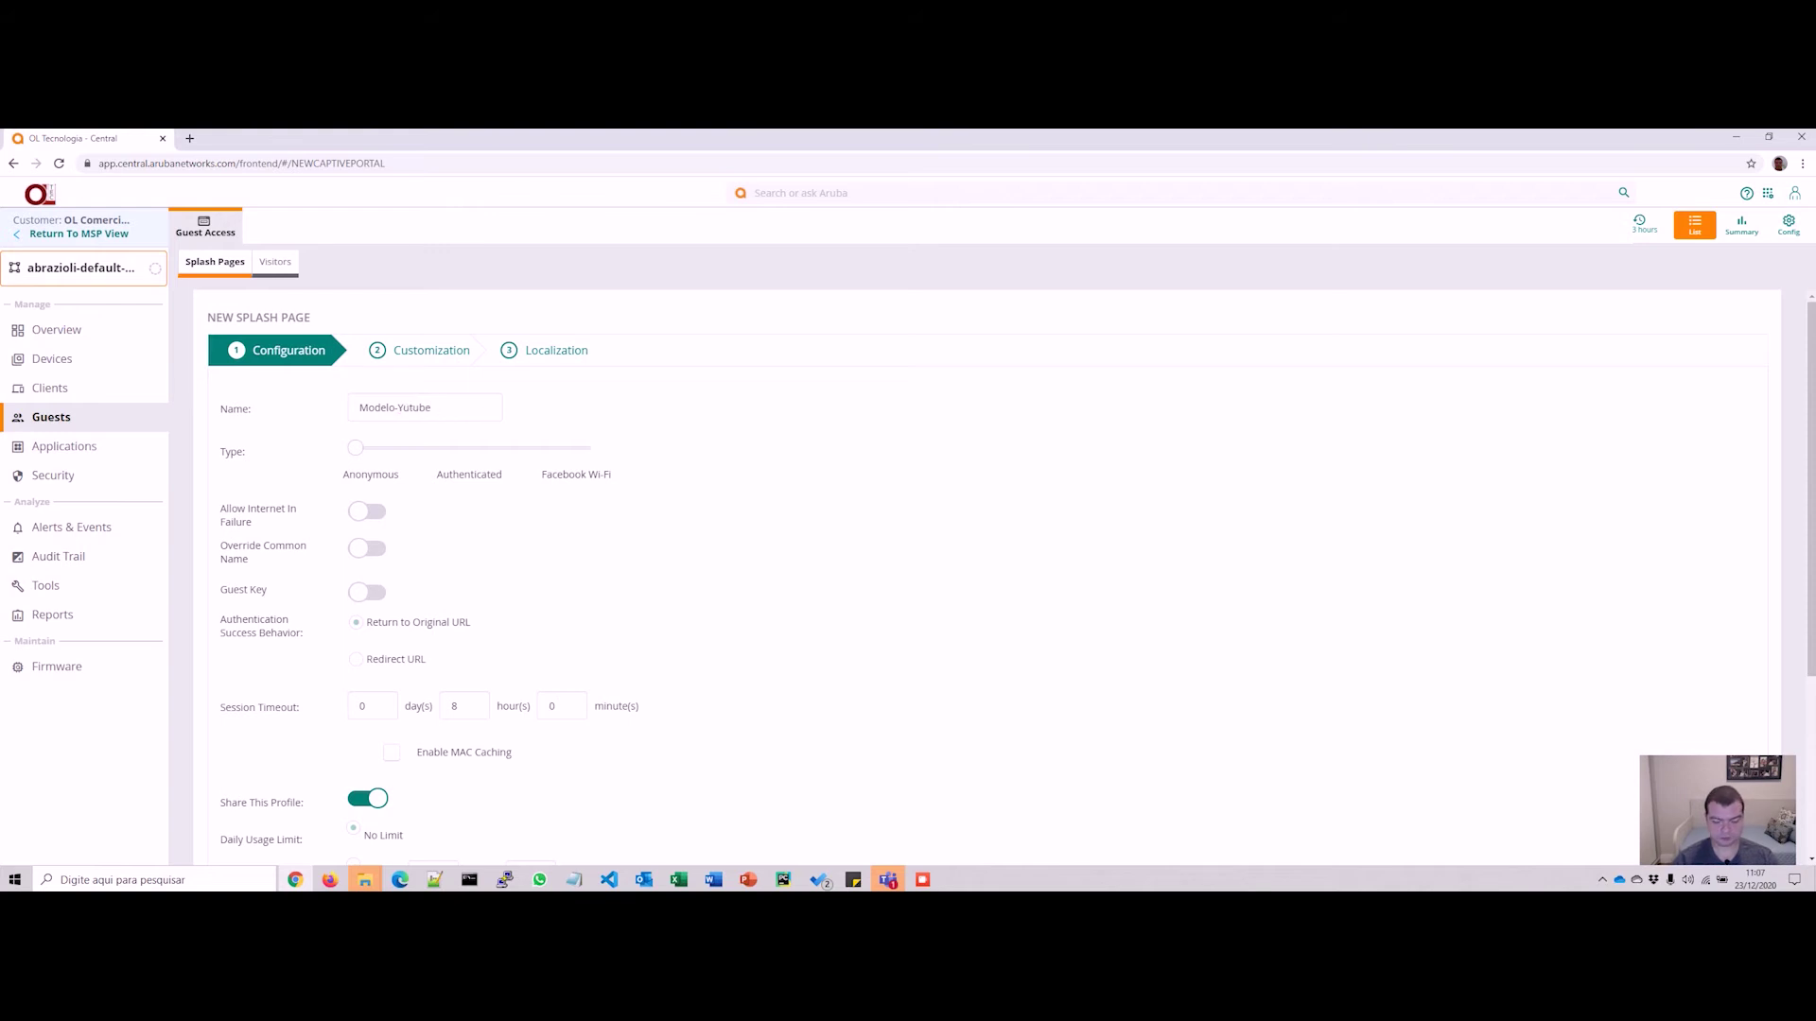
pyautogui.write('o')
pyautogui.click(468, 447)
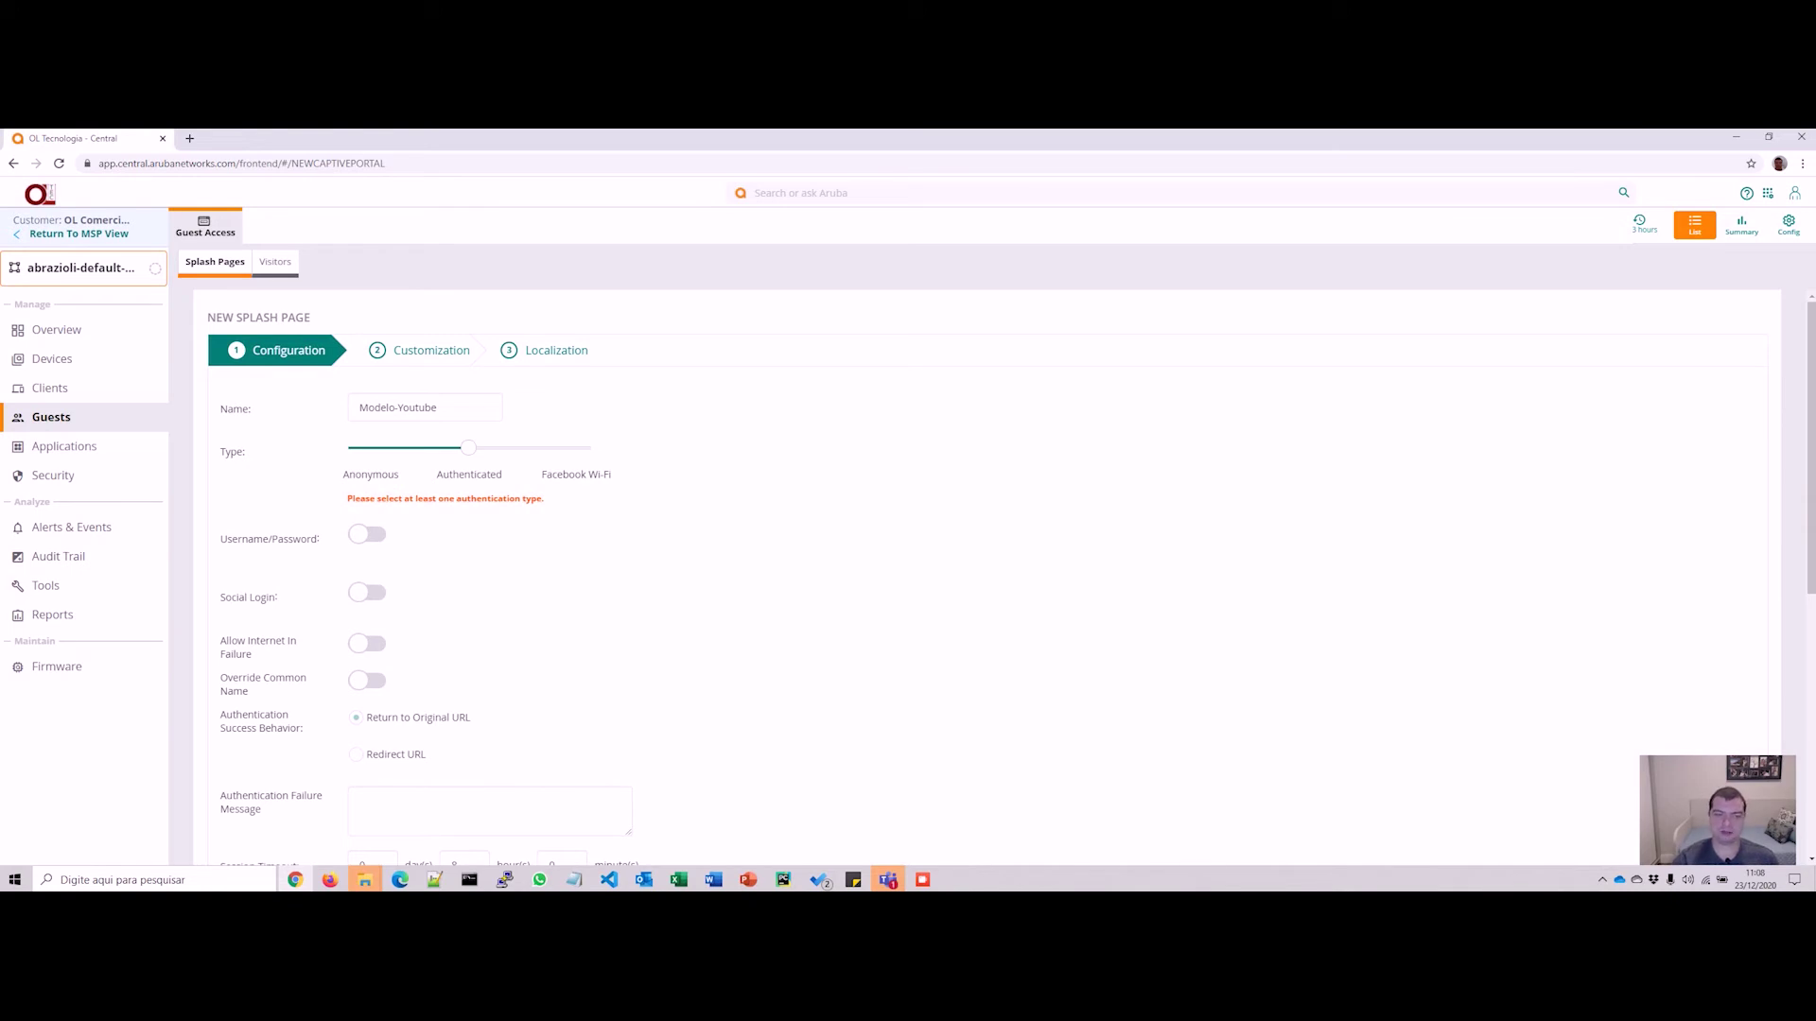
# Step: Glance at the Facebook Wi-Fi type, keep Authenticated, and enable Username/Password sign-in
pyautogui.click(582, 448)
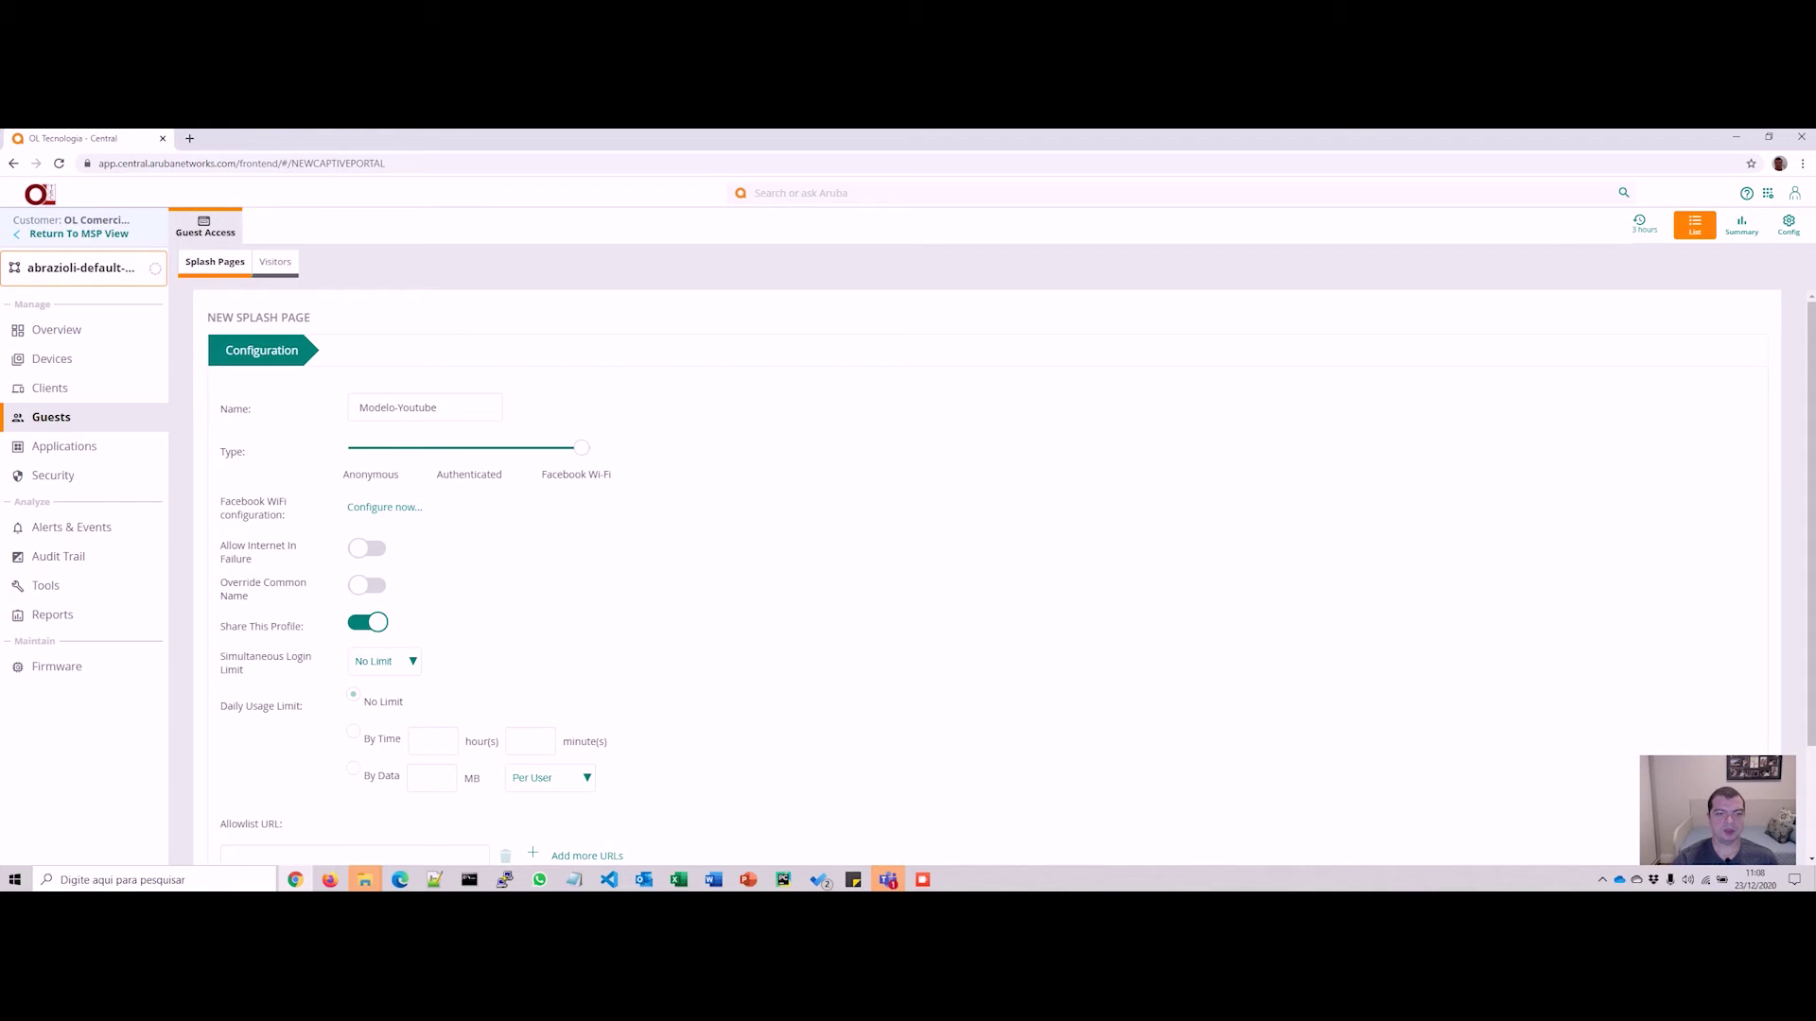
pyautogui.click(469, 448)
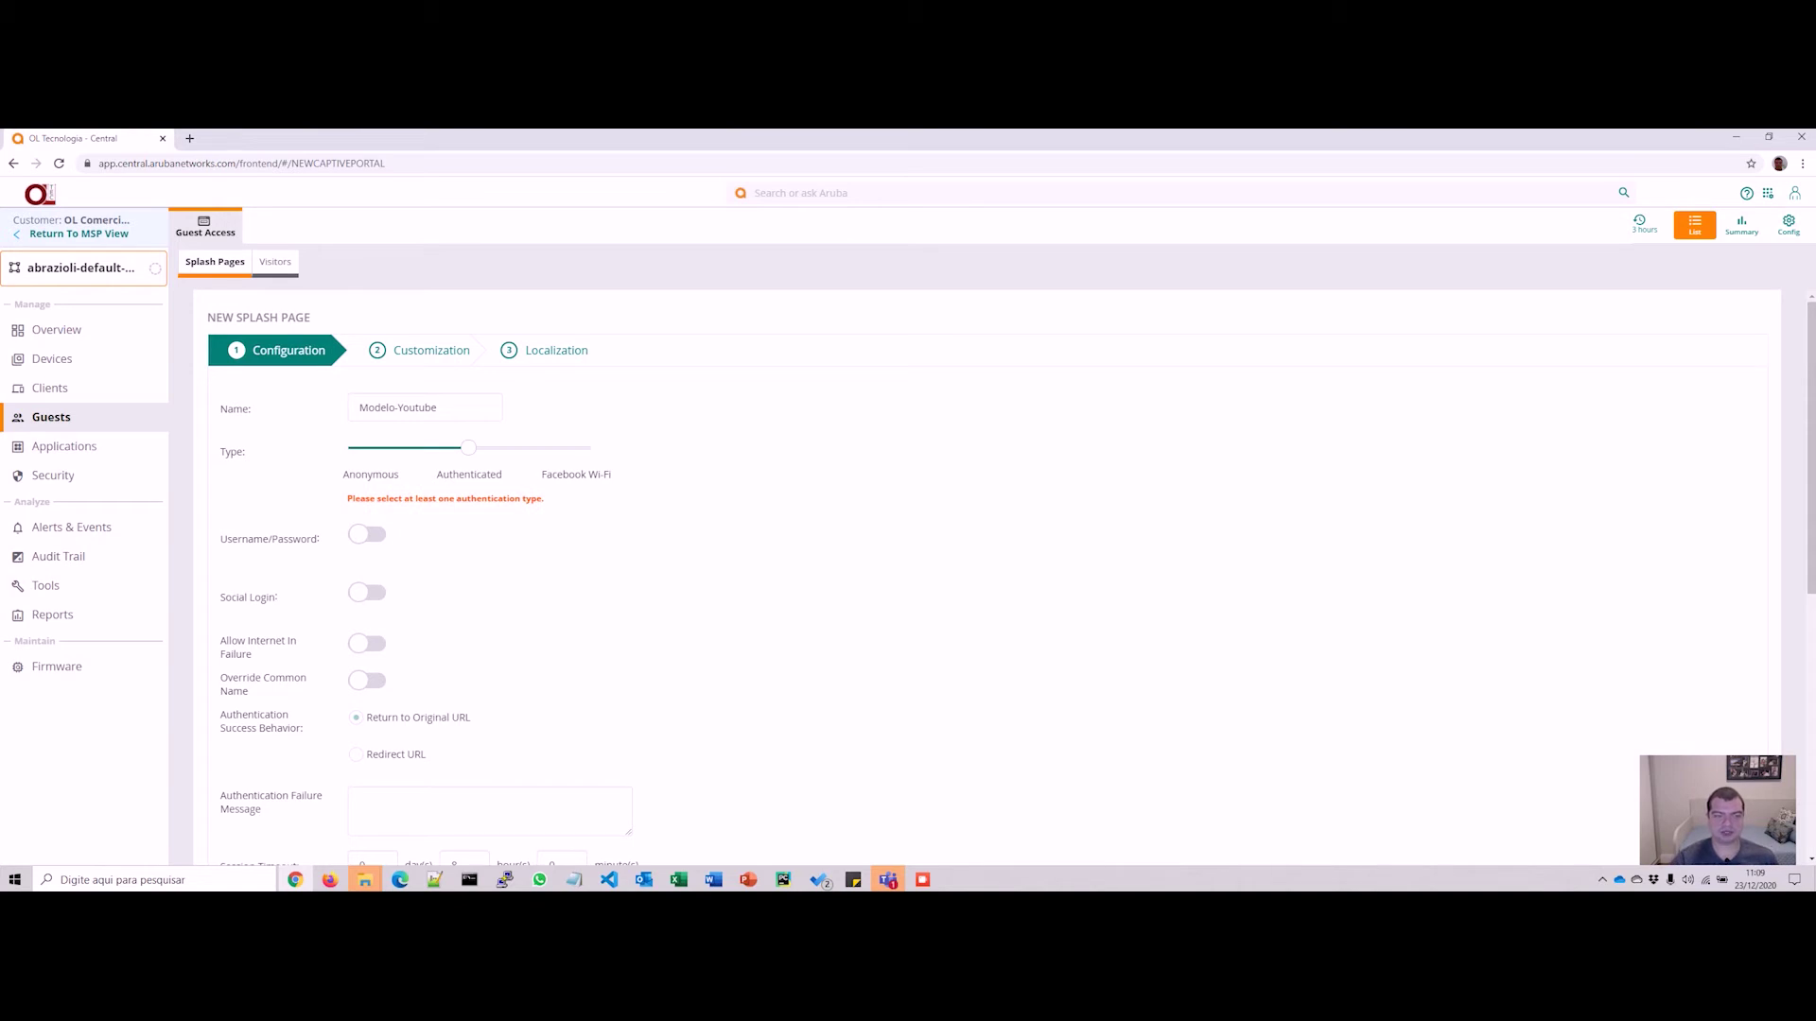
pyautogui.click(367, 534)
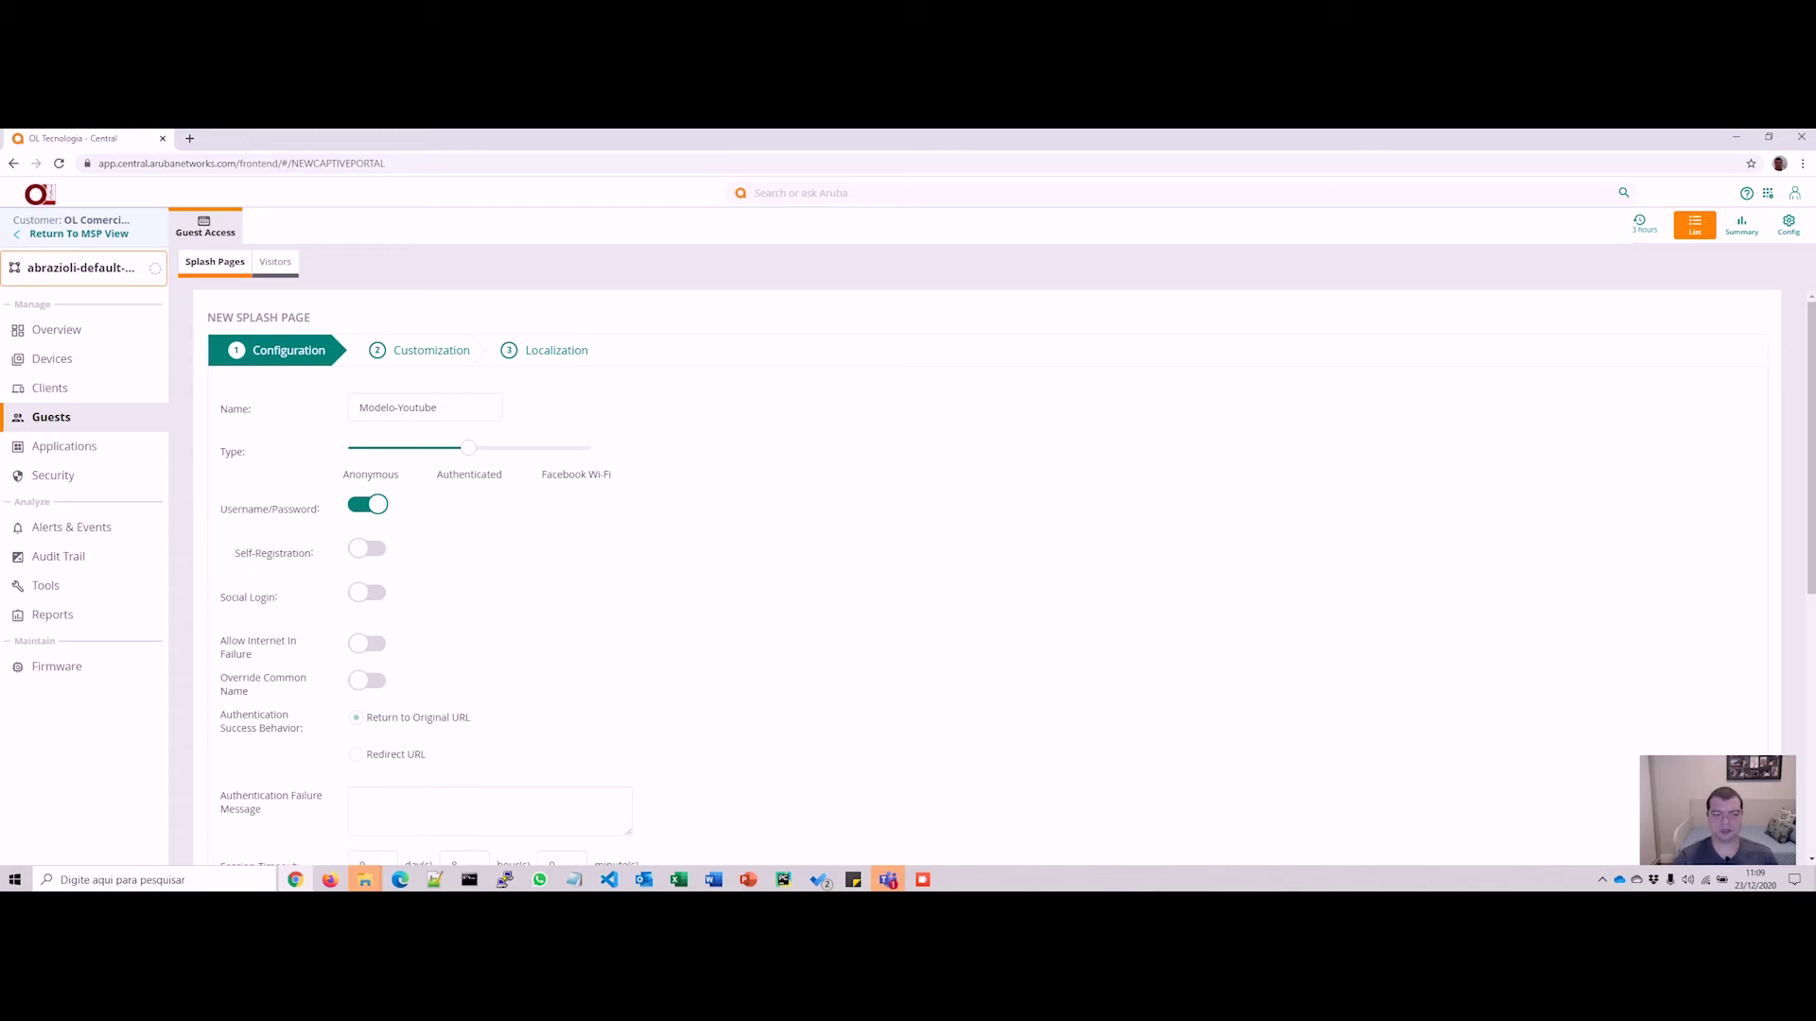
# Step: Switch on guest Self-Registration and Verification Required on the Modelo-Youtube splash page
pyautogui.click(367, 549)
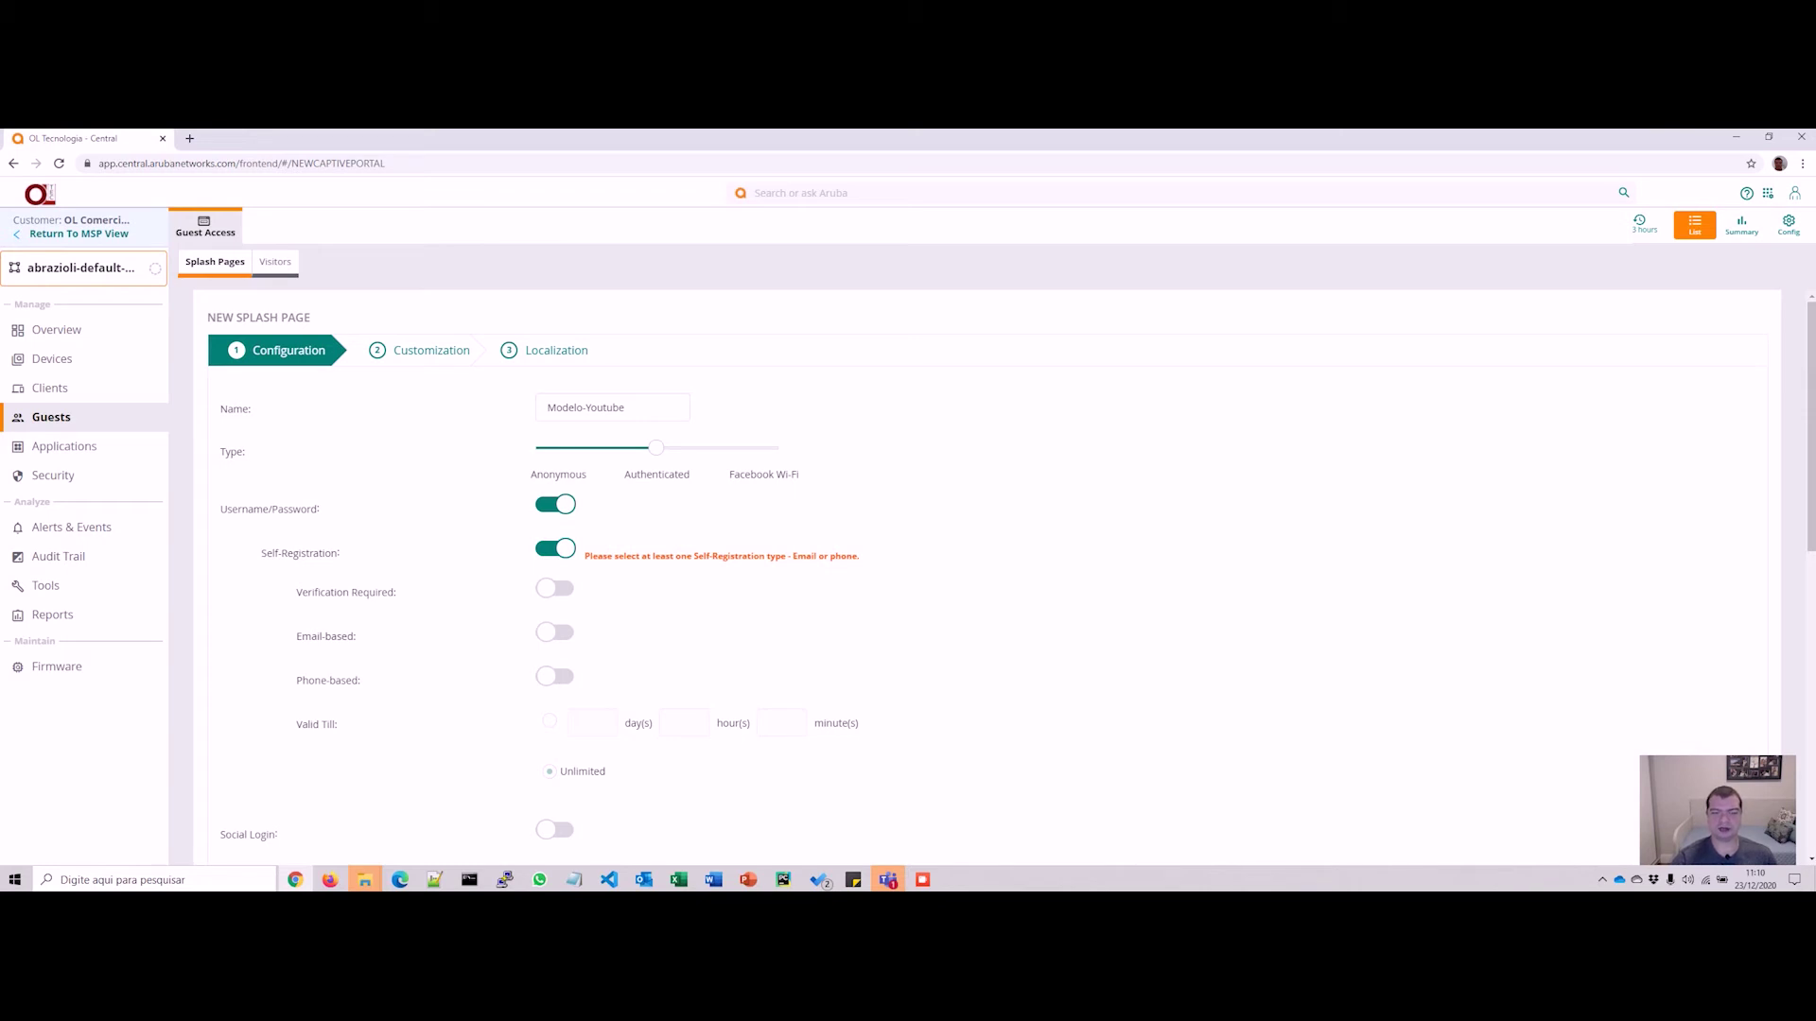
pyautogui.moveTo(786, 556); pyautogui.dragTo(859, 556)
pyautogui.click(858, 558)
pyautogui.click(555, 588)
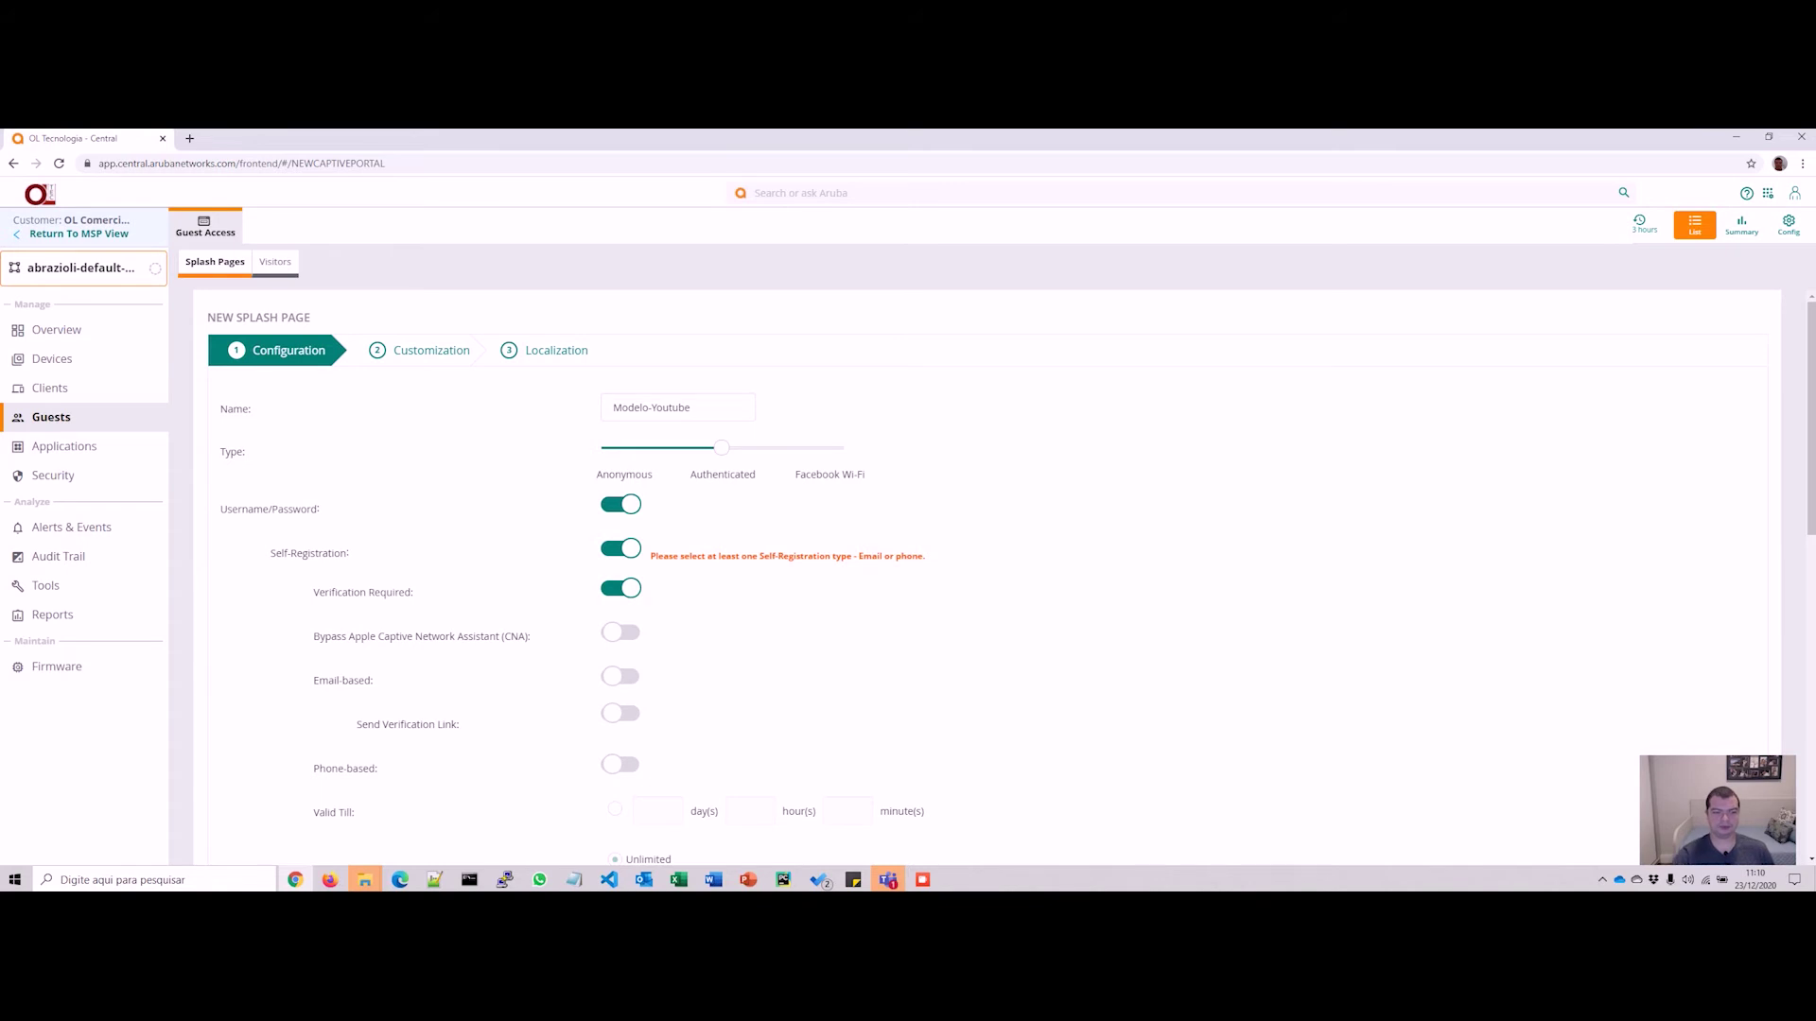
pyautogui.scroll(-1, 945, 576)
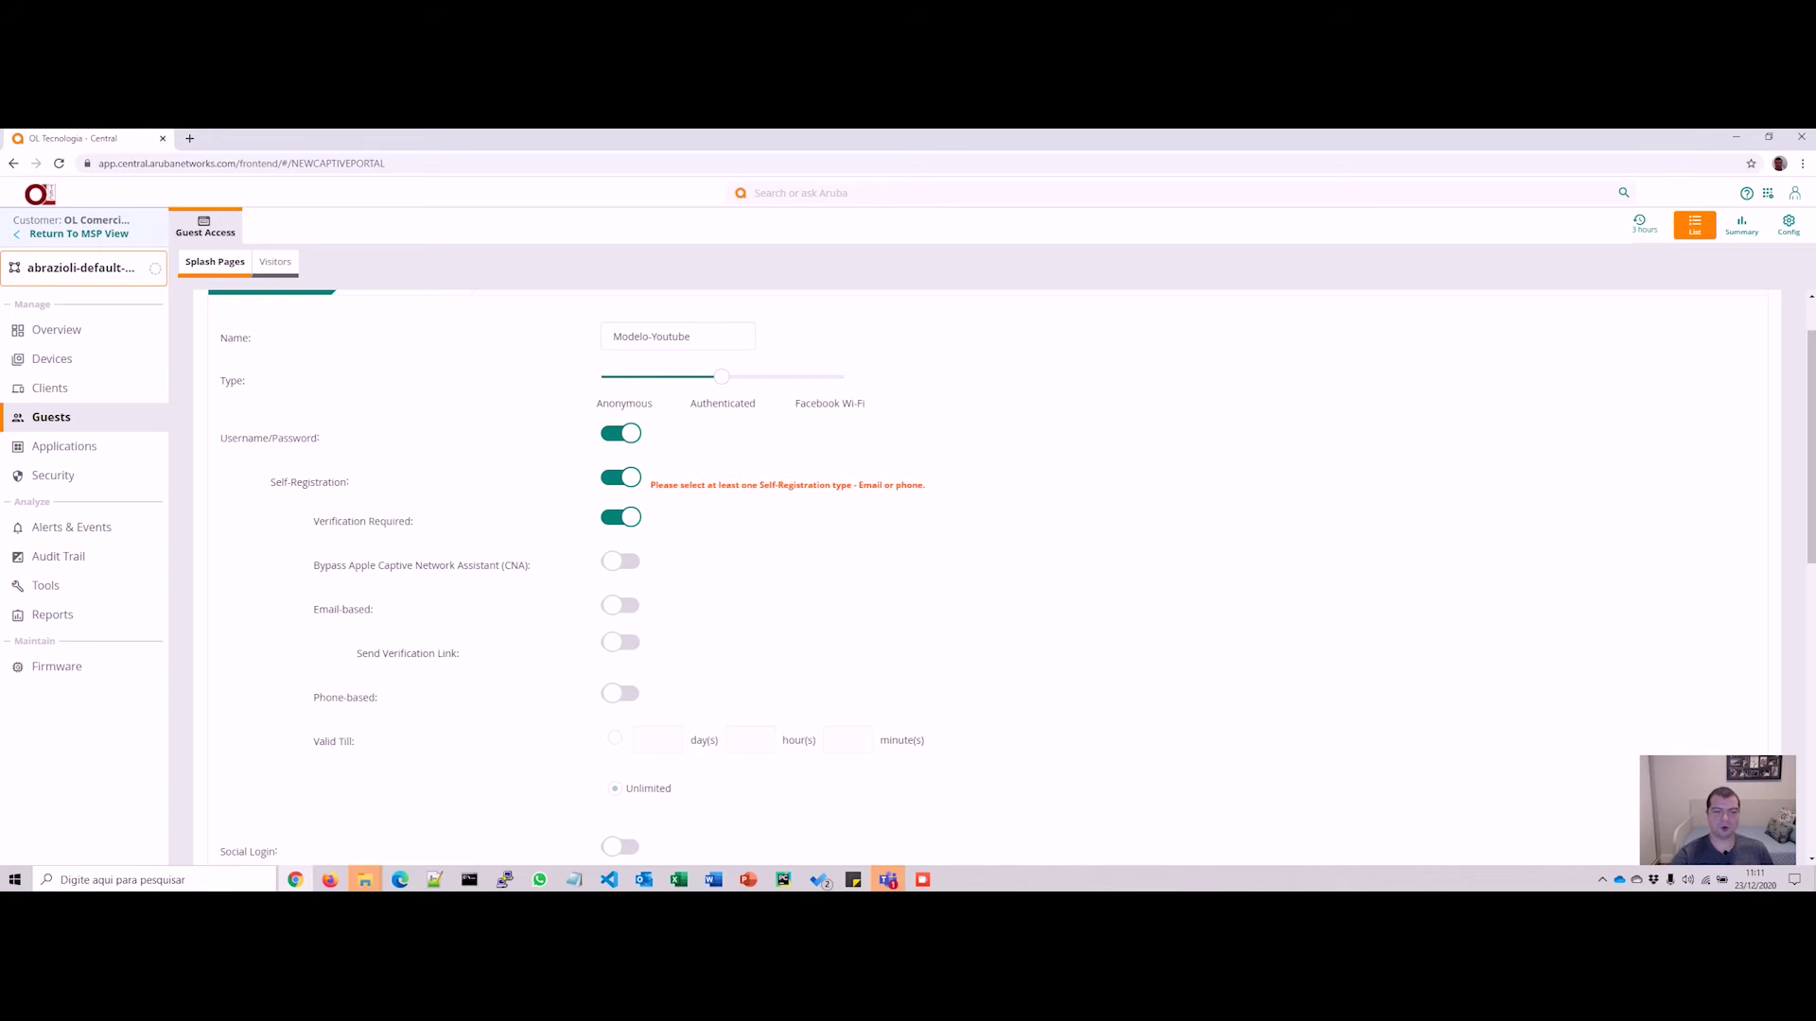
# Step: Choose phone-based rather than email-based registration and bring up the Customize SMS dialog
pyautogui.click(620, 605)
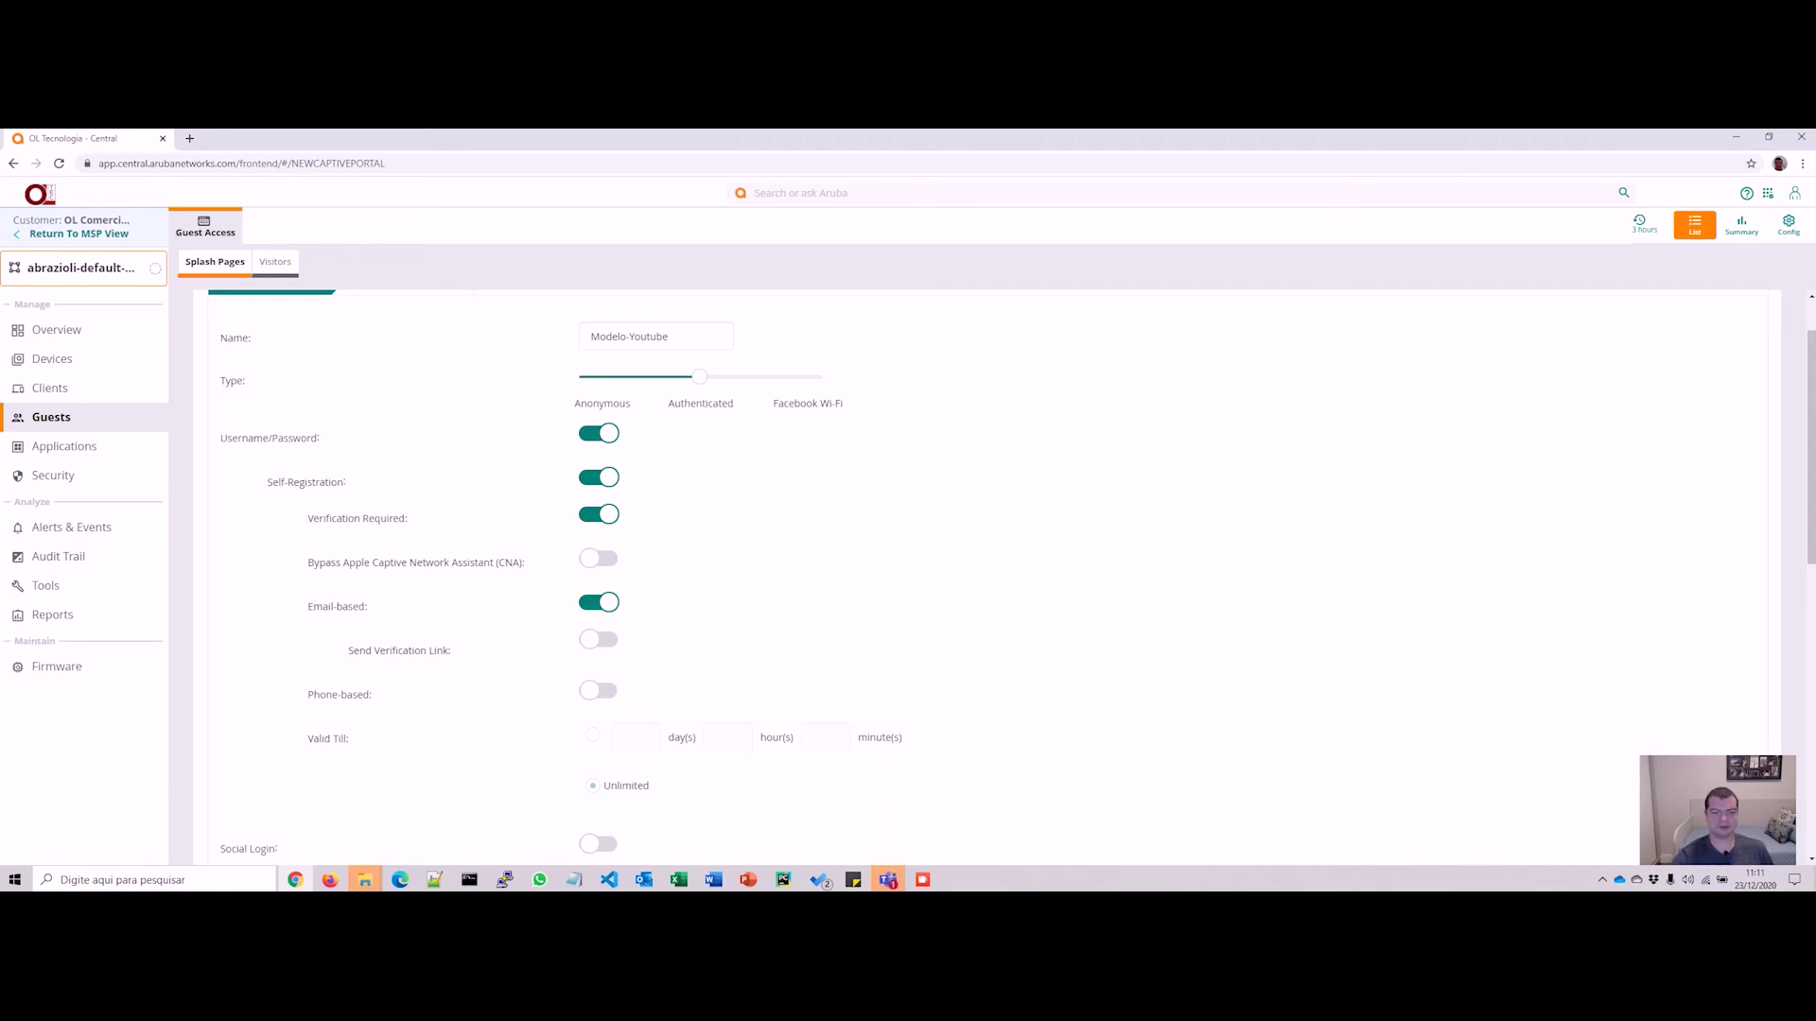
pyautogui.click(599, 602)
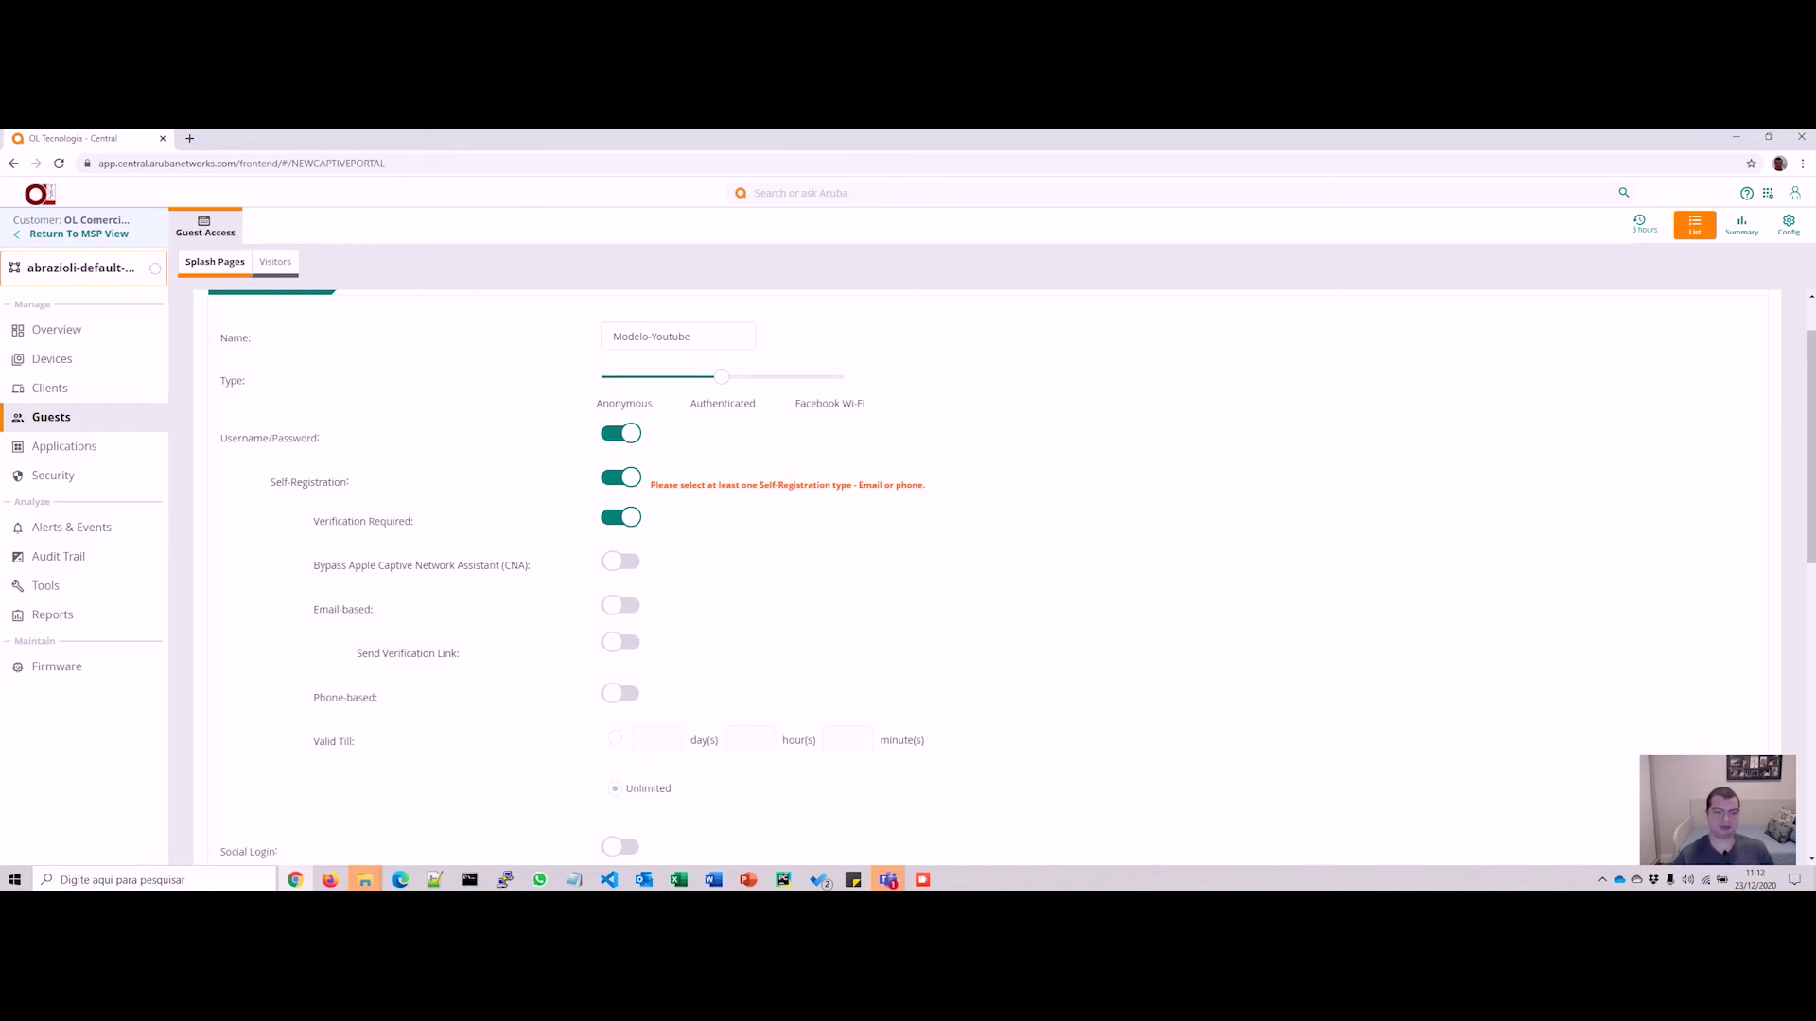
pyautogui.click(620, 693)
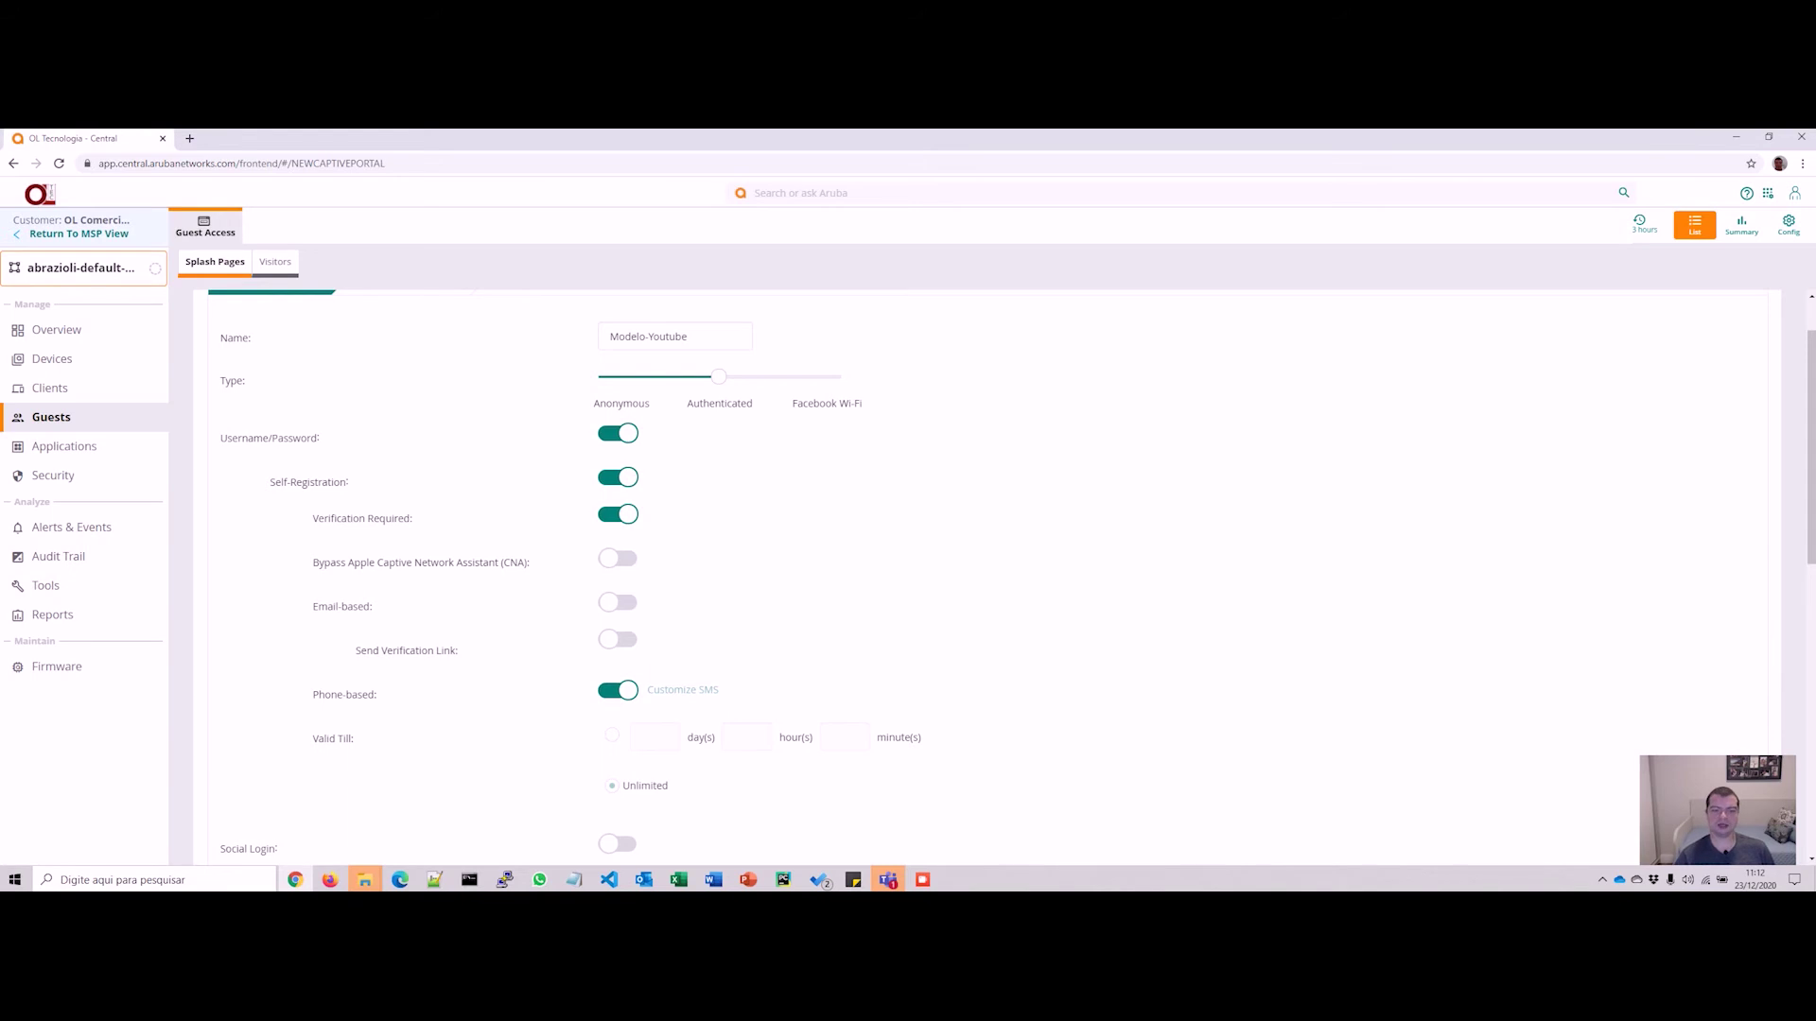
pyautogui.click(682, 689)
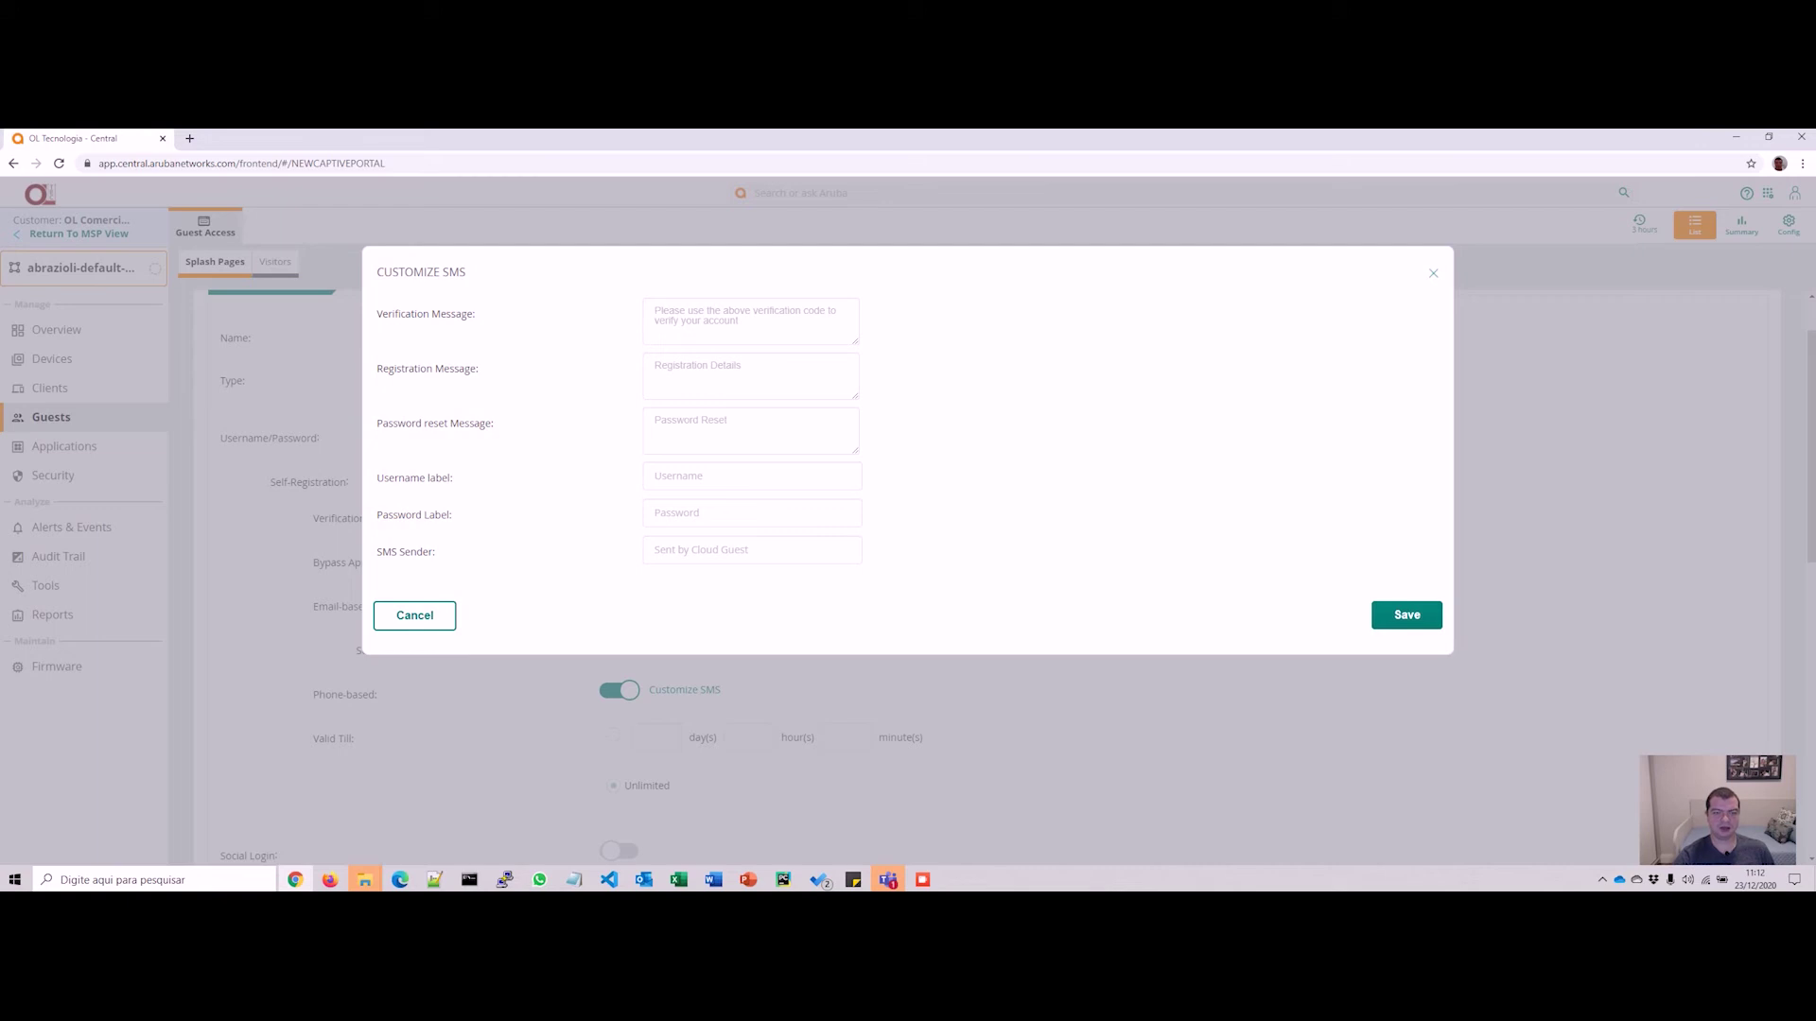
pyautogui.click(719, 550)
pyautogui.press('Escape')
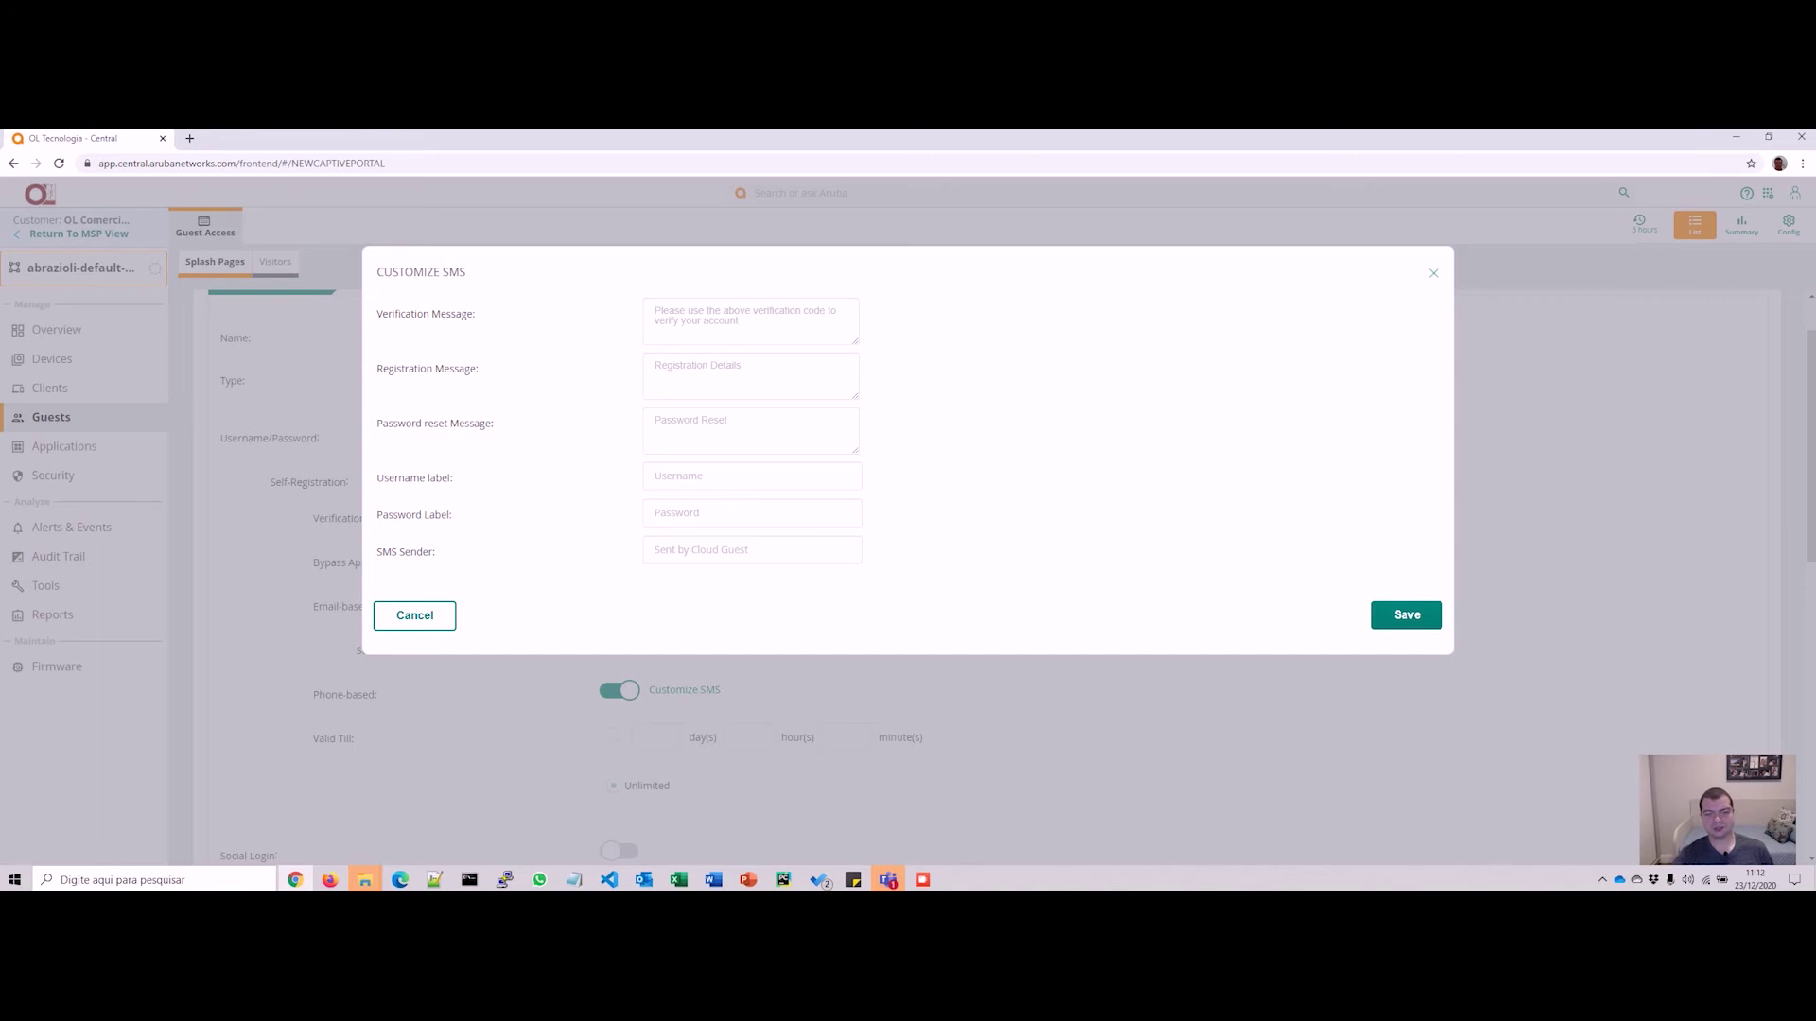
# Step: Dismiss the Customize SMS dialog and scroll further down the splash page form
pyautogui.press('Escape')
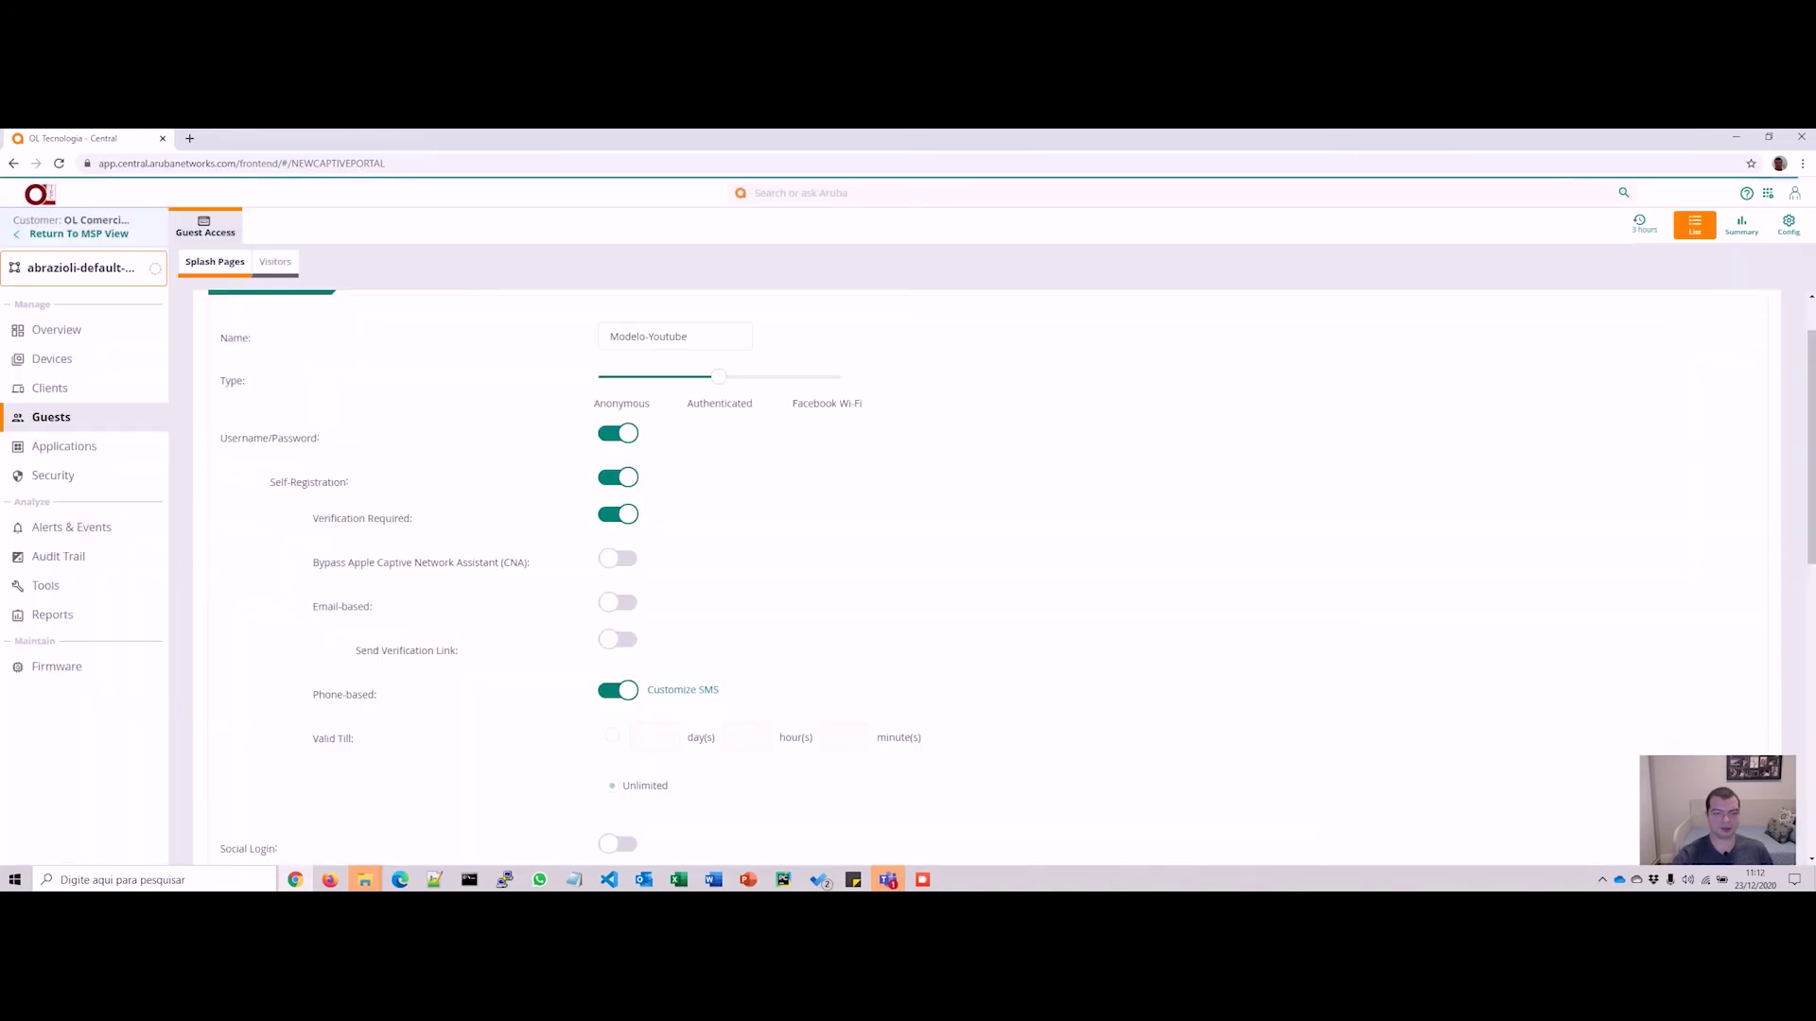
pyautogui.scroll(-1, 986, 577)
pyautogui.scroll(-3, 987, 577)
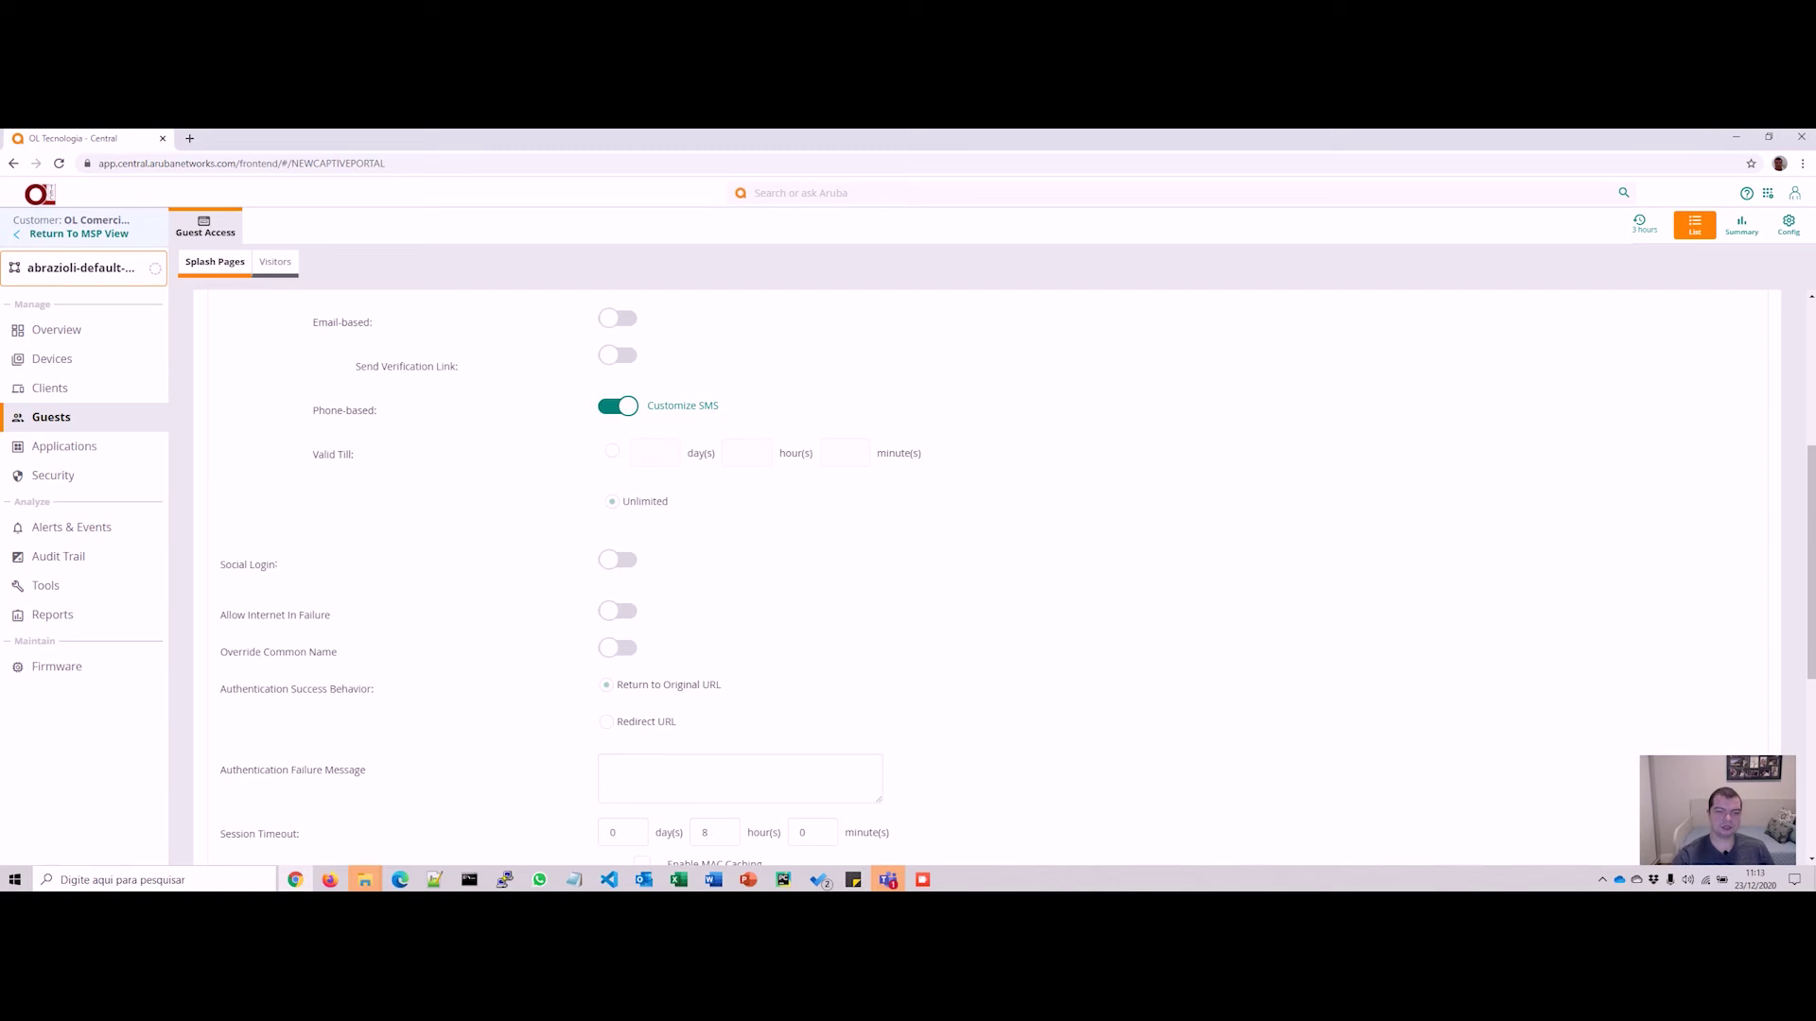
pyautogui.scroll(-1, 1017, 579)
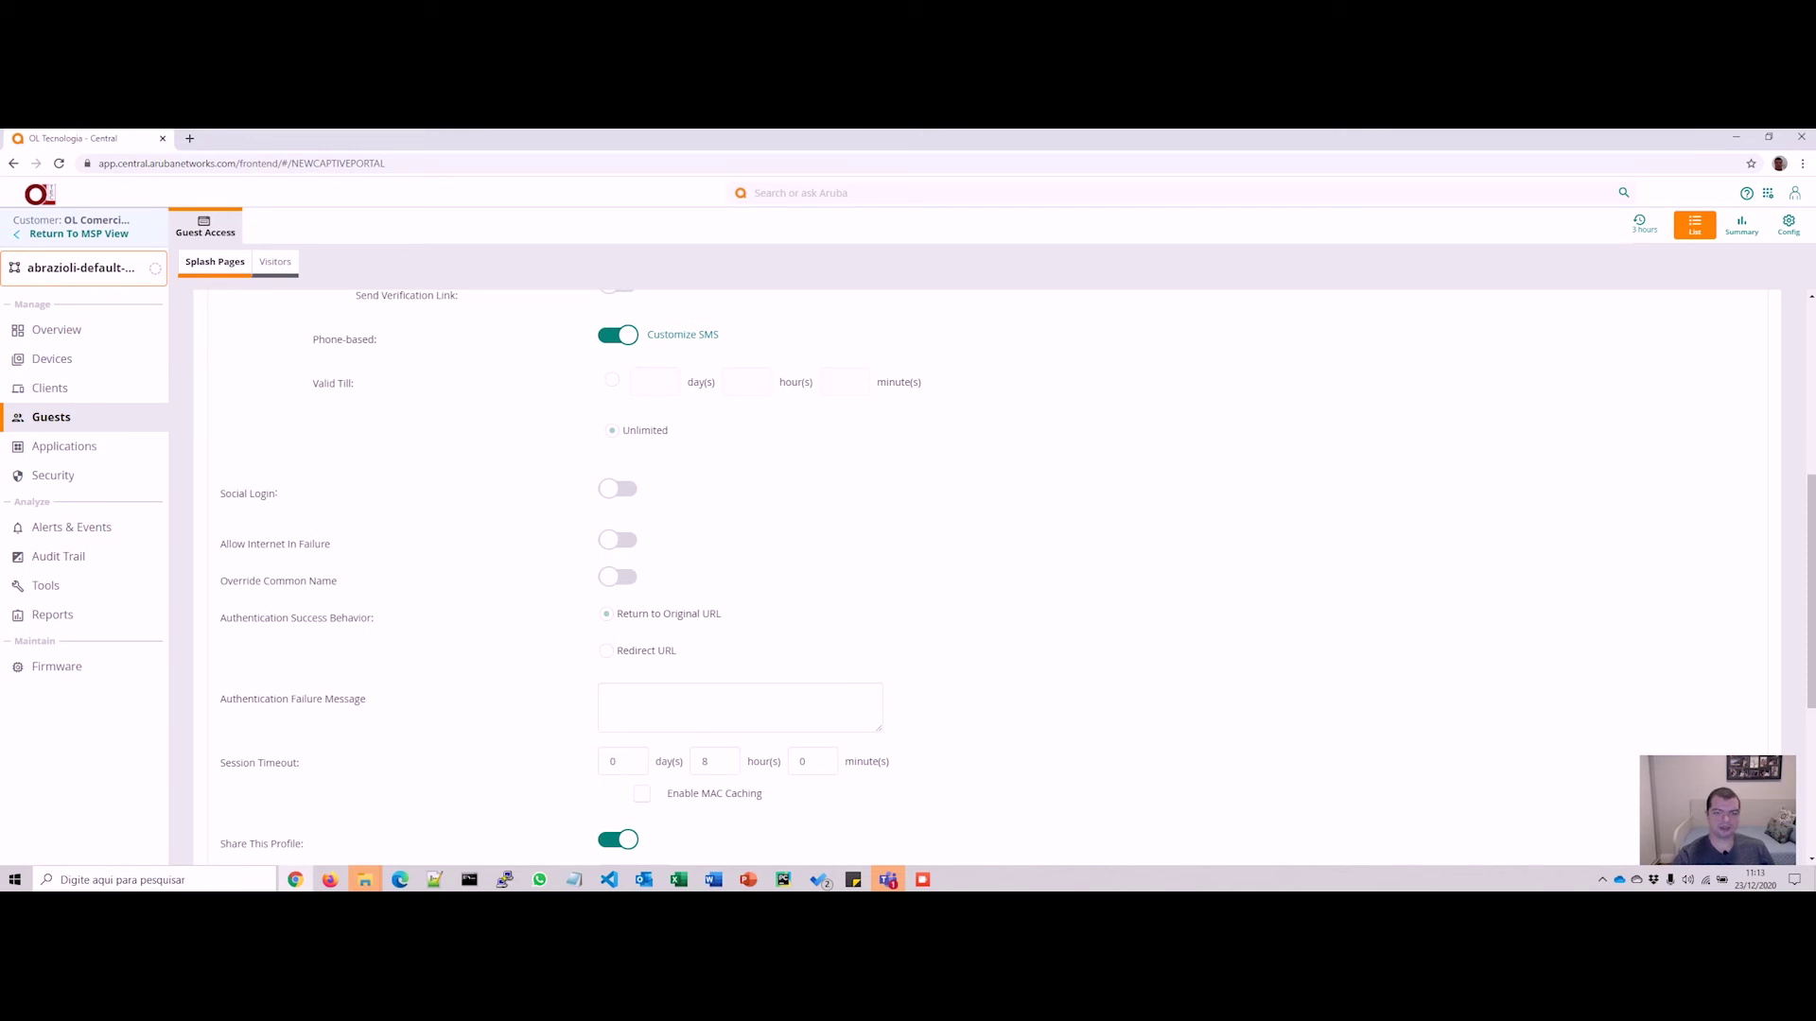
pyautogui.click(618, 489)
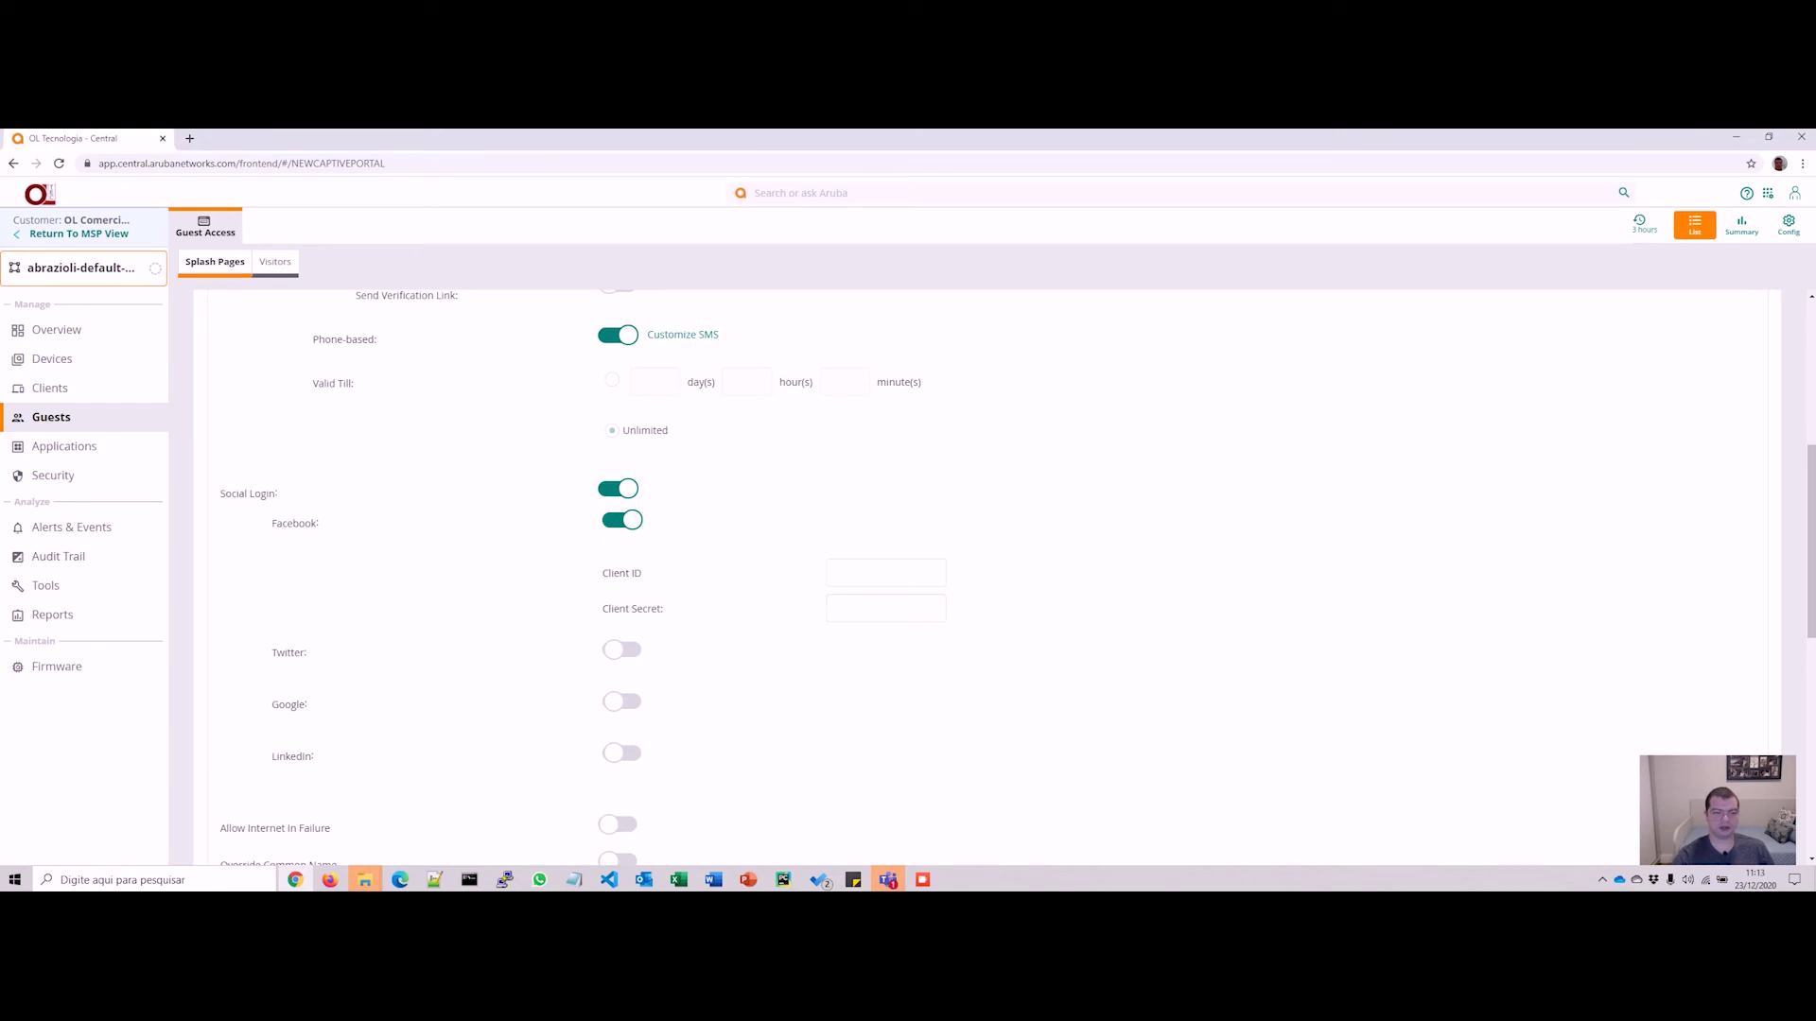
pyautogui.click(618, 489)
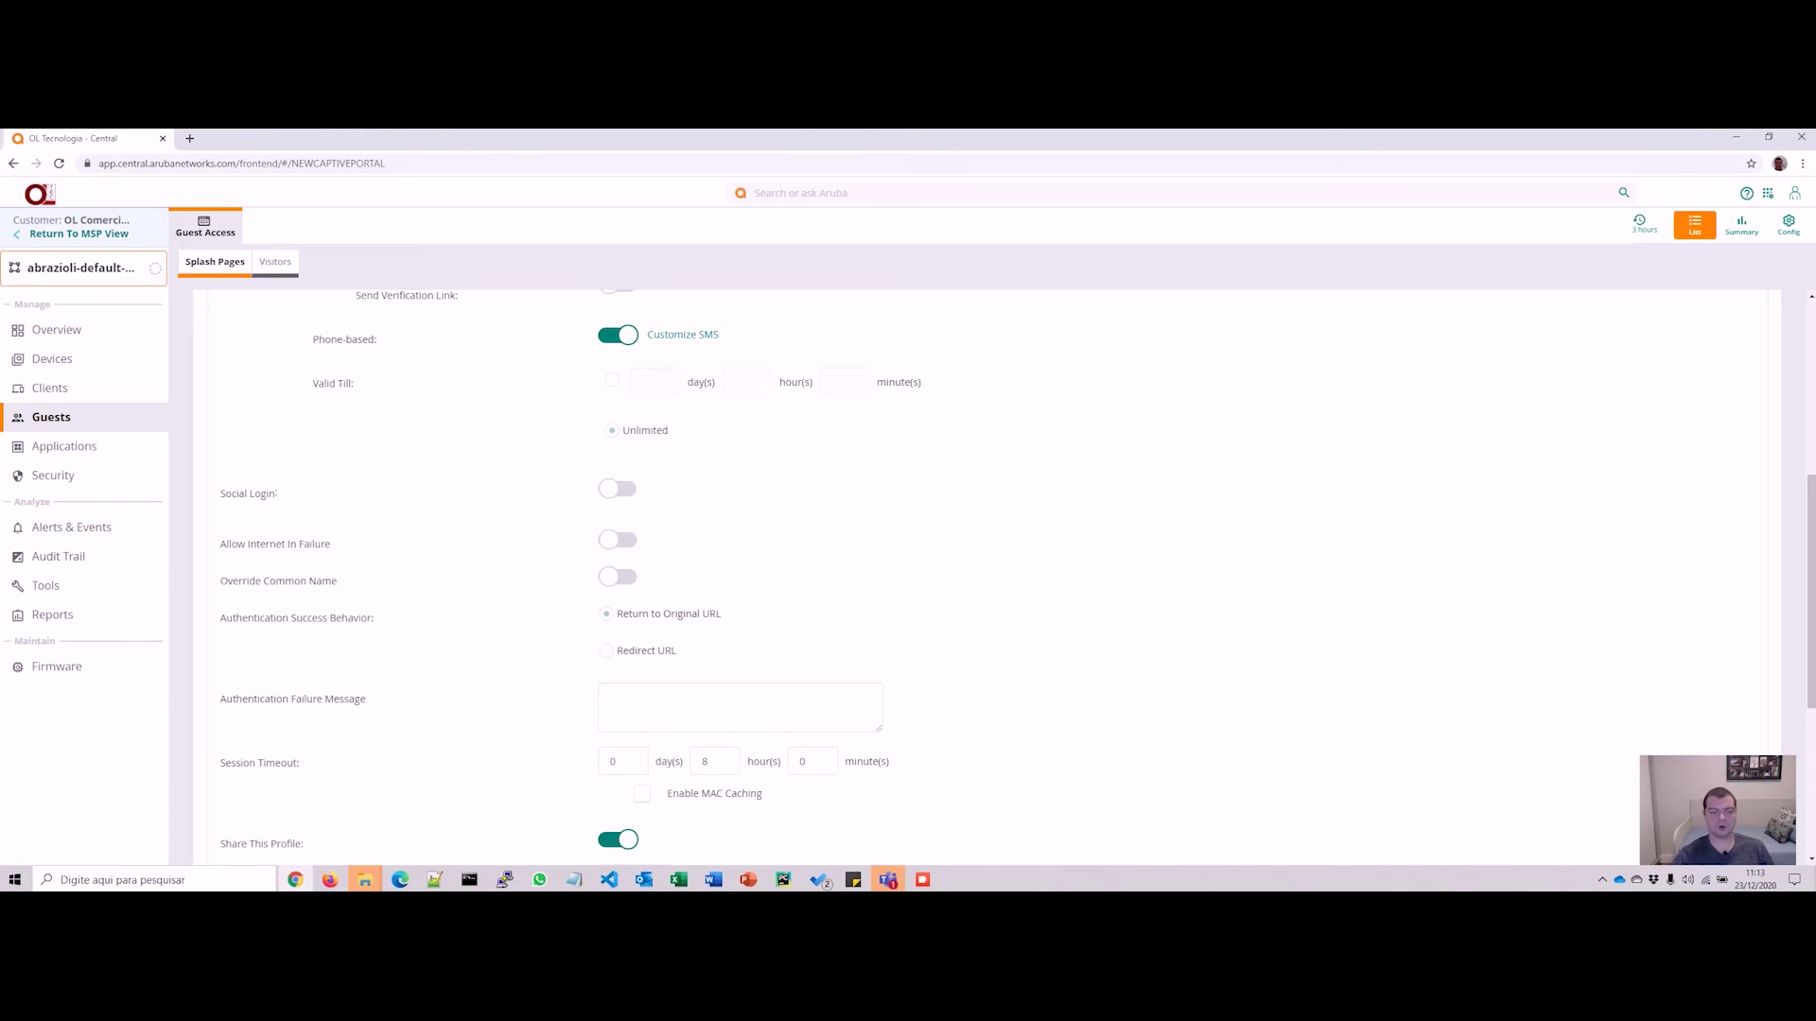
pyautogui.scroll(2, 984, 577)
pyautogui.scroll(-2, 983, 576)
pyautogui.scroll(-3, 1017, 576)
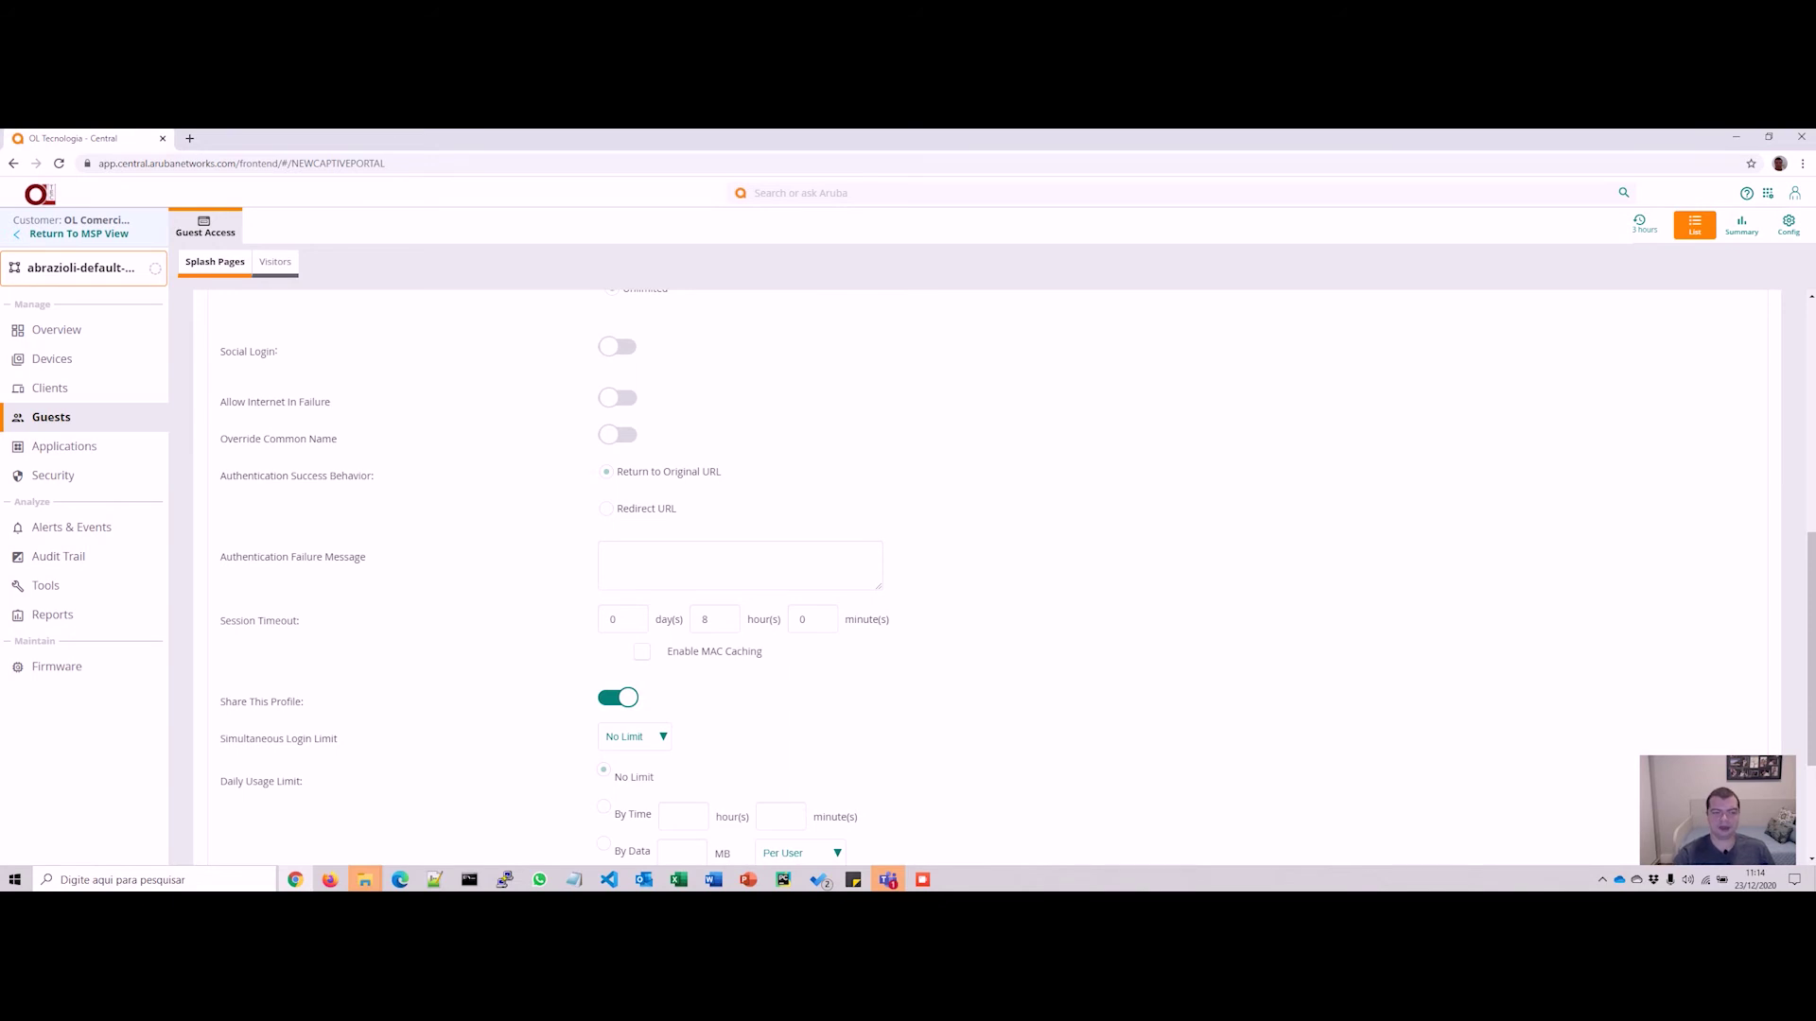
pyautogui.click(617, 434)
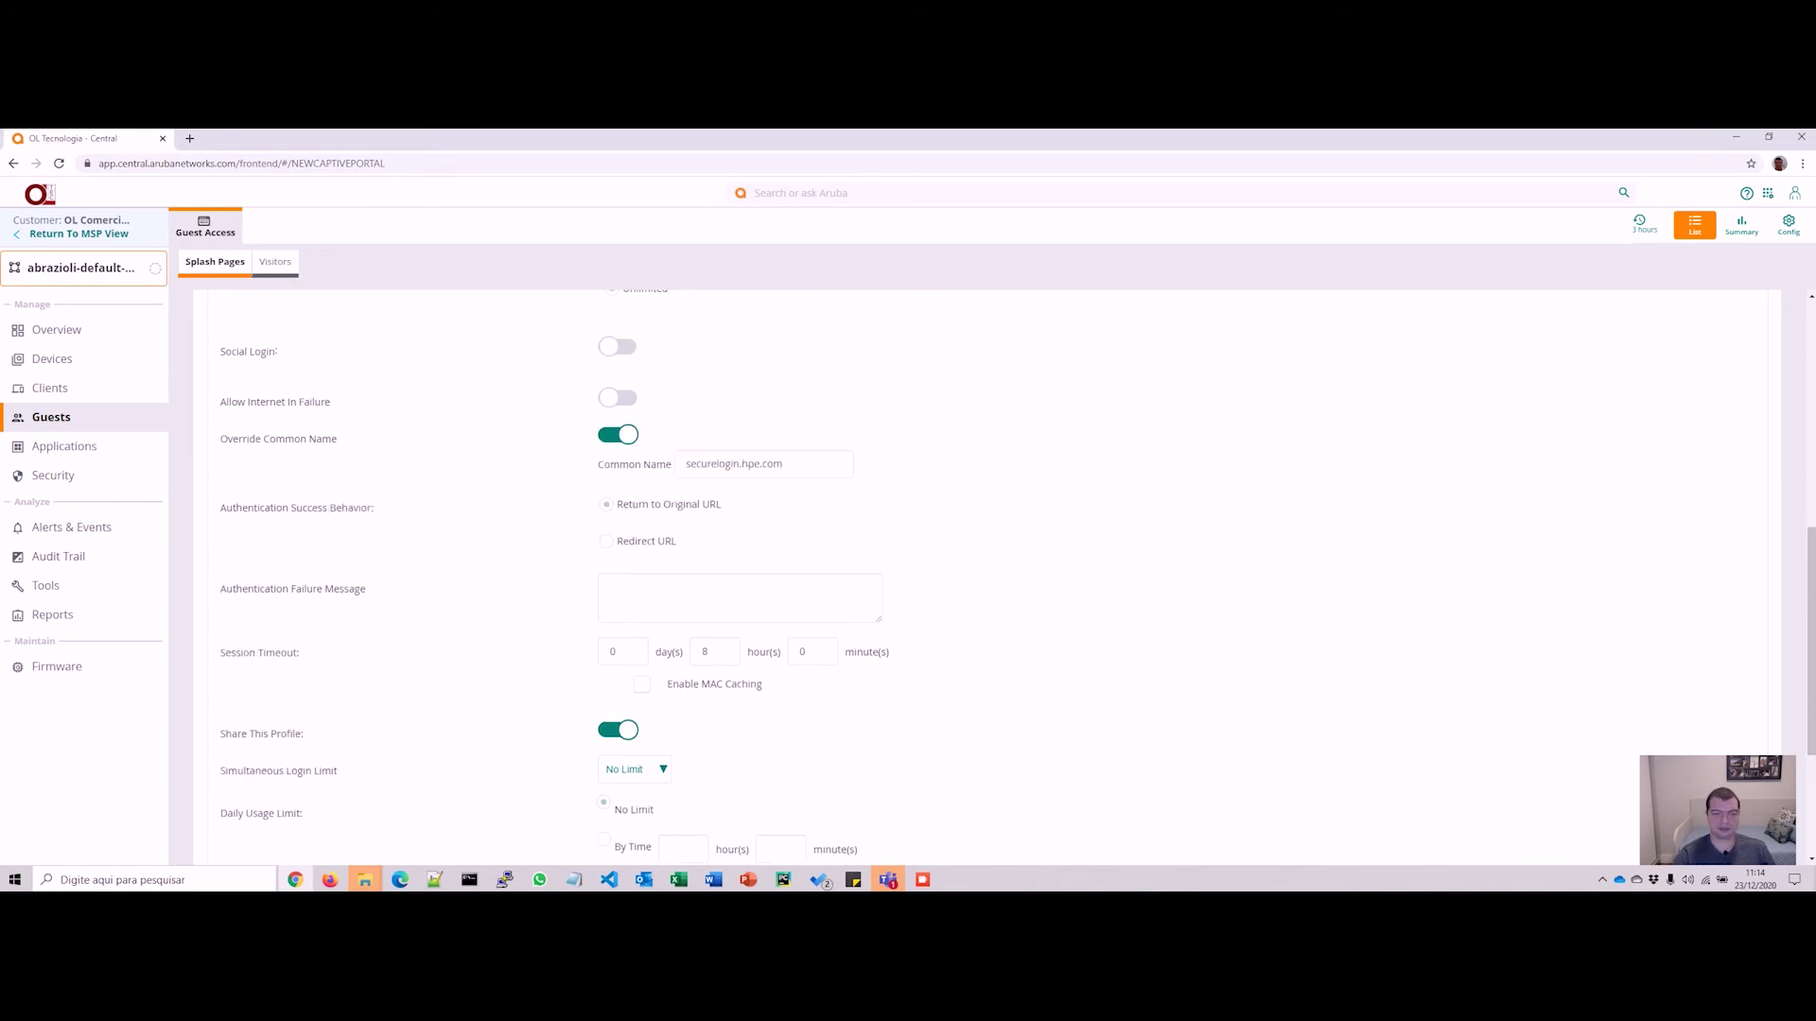
pyautogui.click(617, 434)
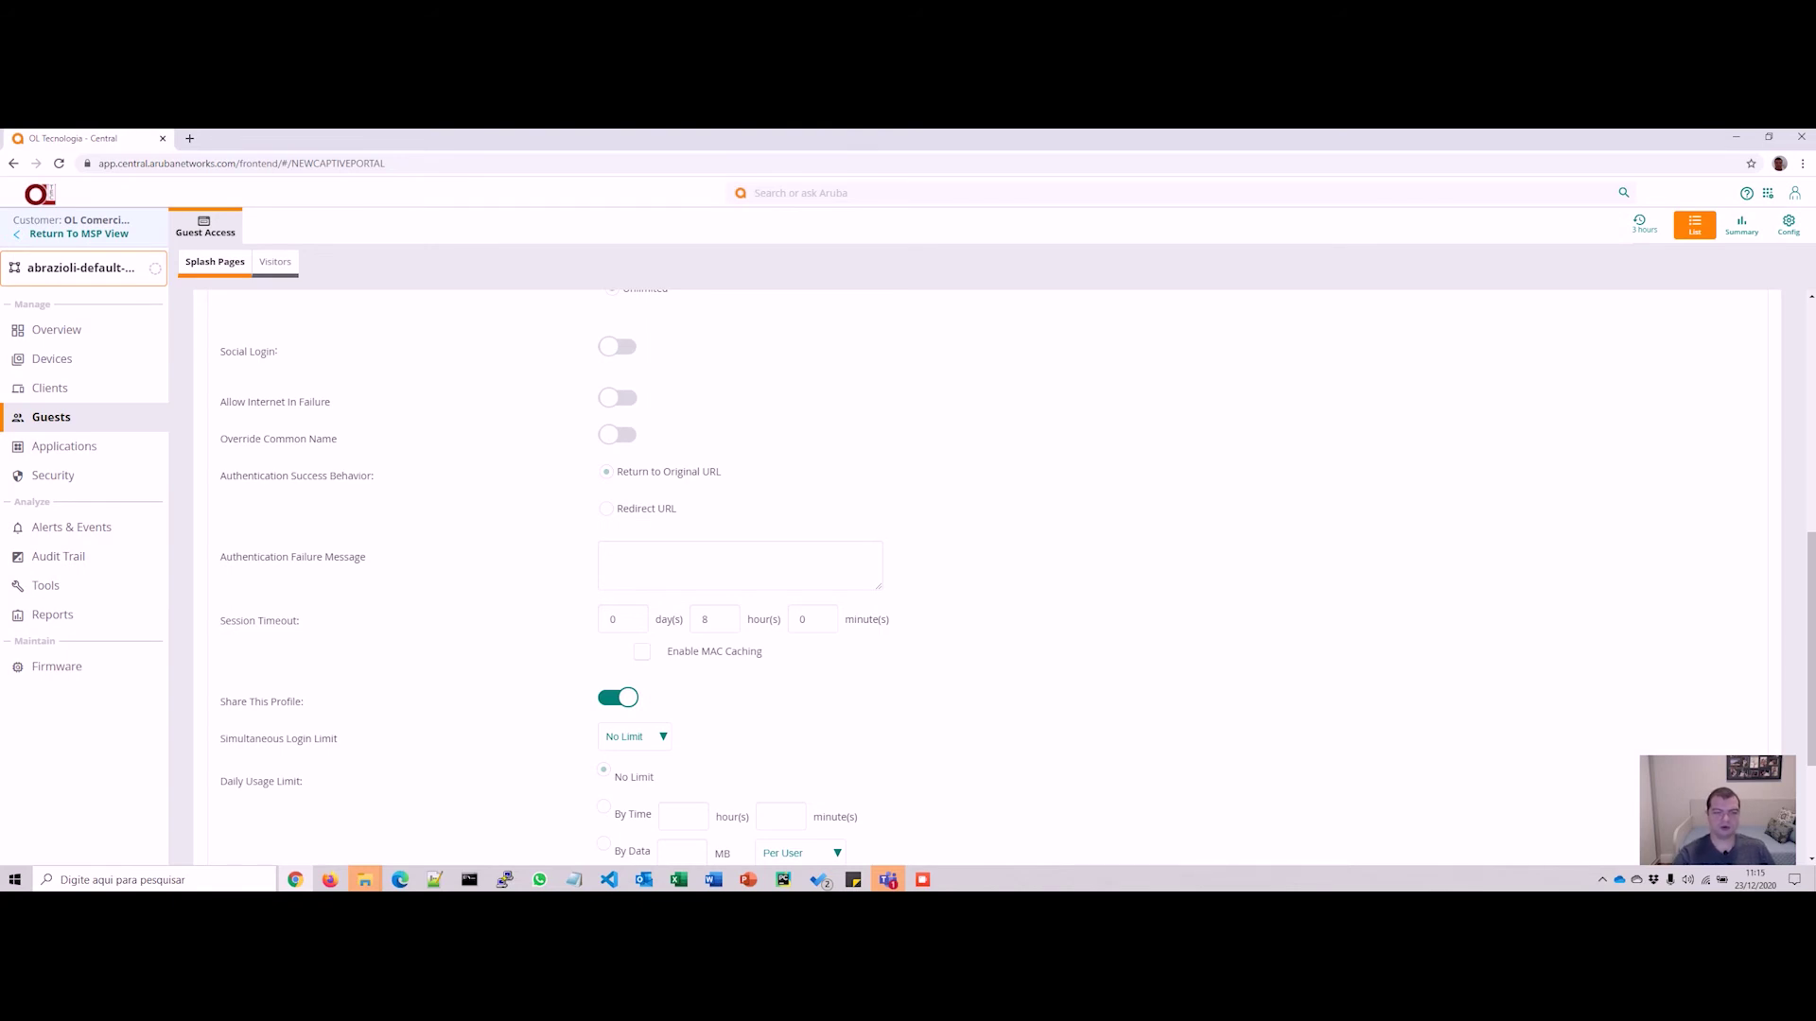
pyautogui.scroll(-3, 988, 577)
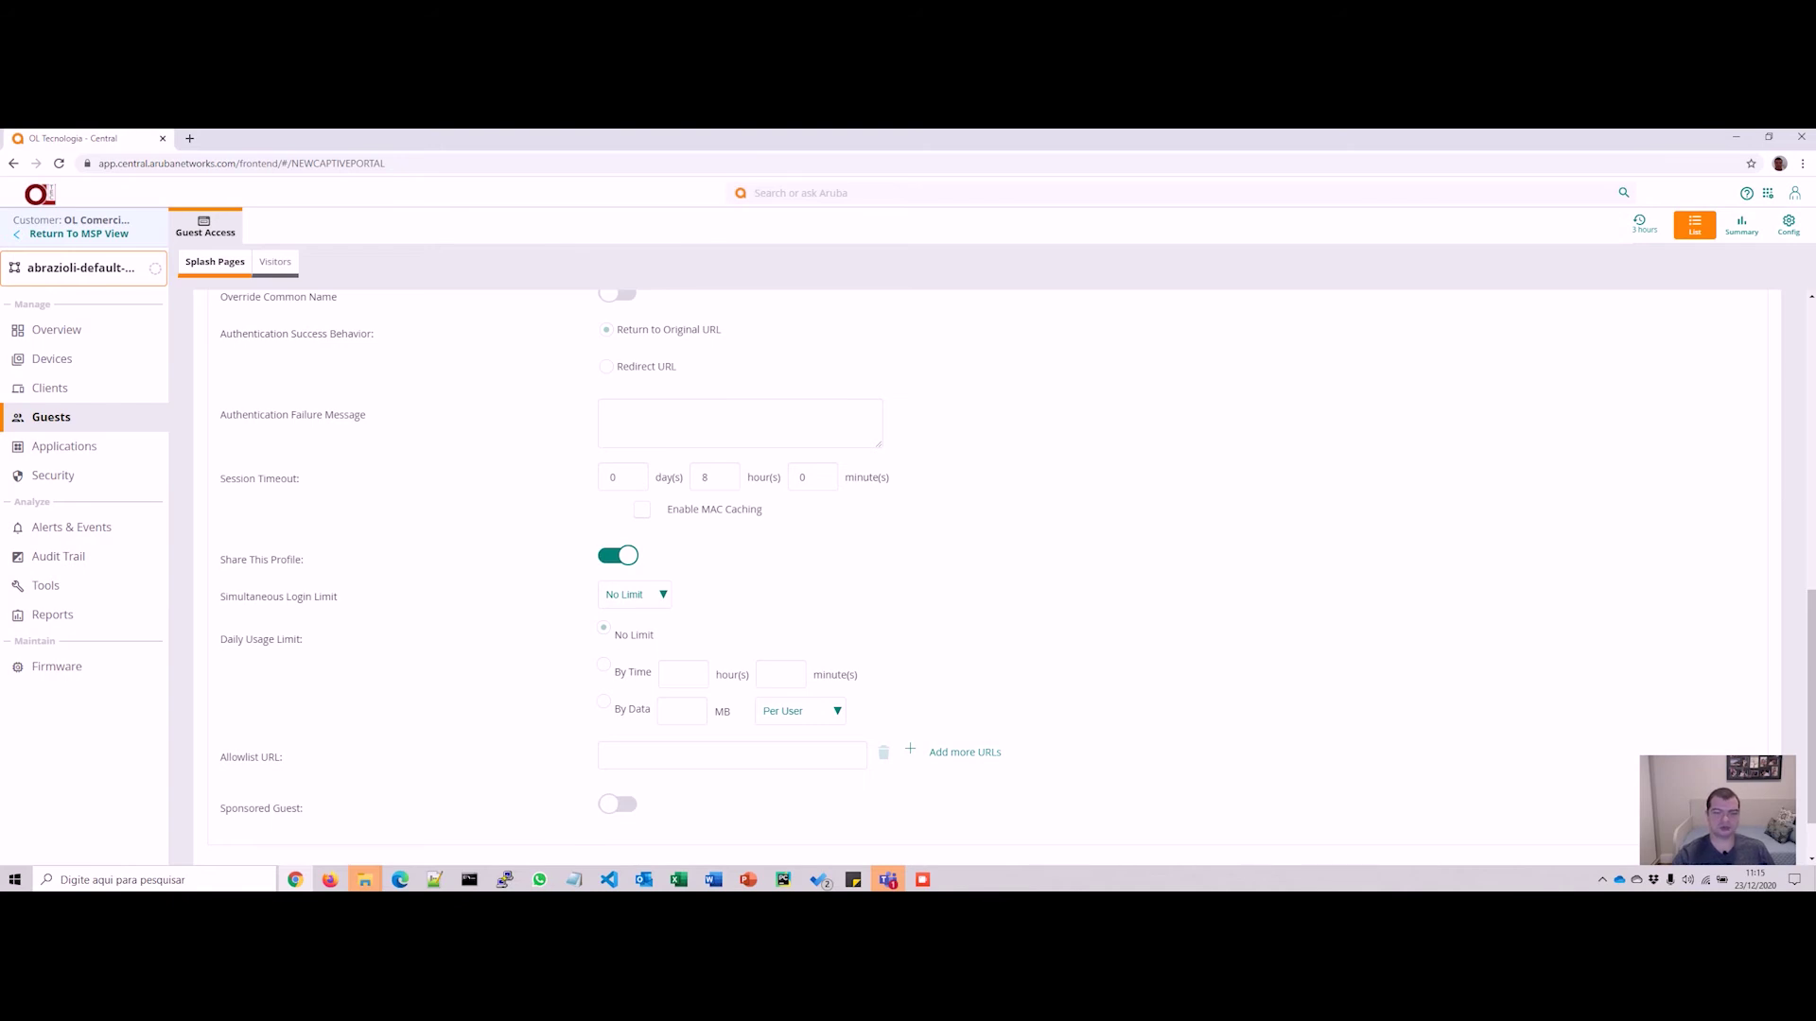
pyautogui.scroll(-1, 1017, 572)
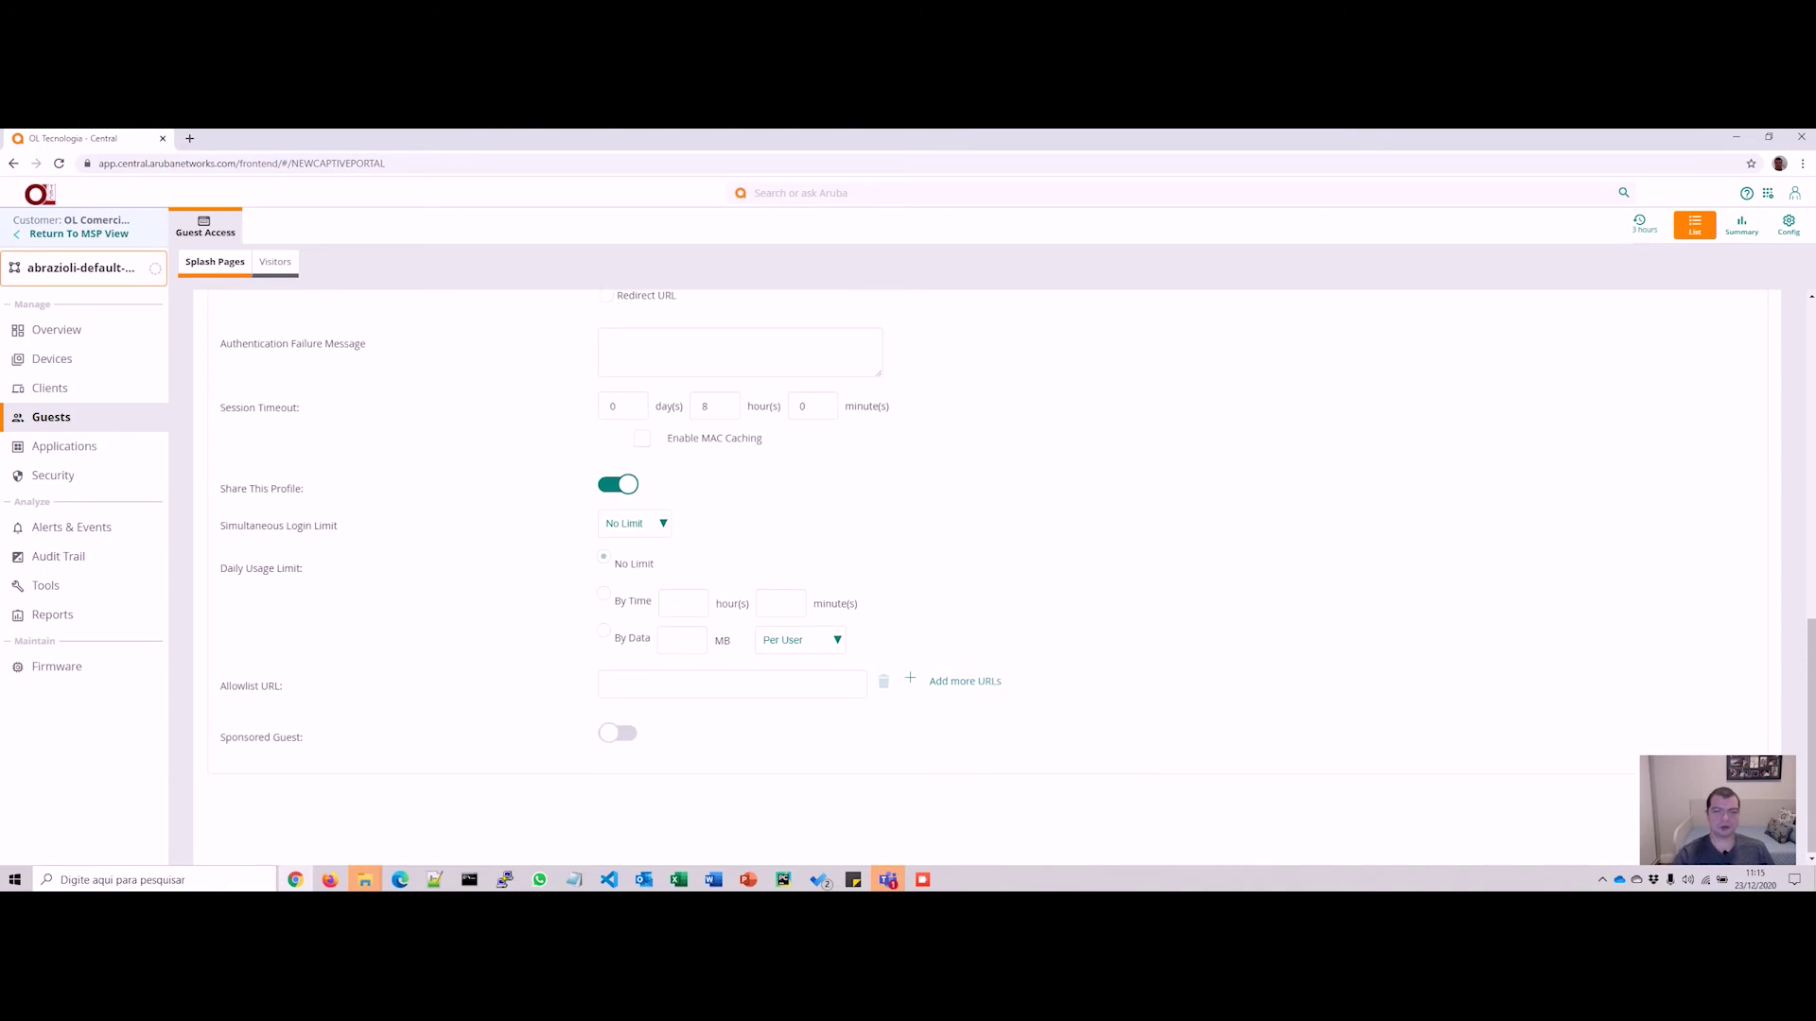
pyautogui.scroll(6, 1017, 572)
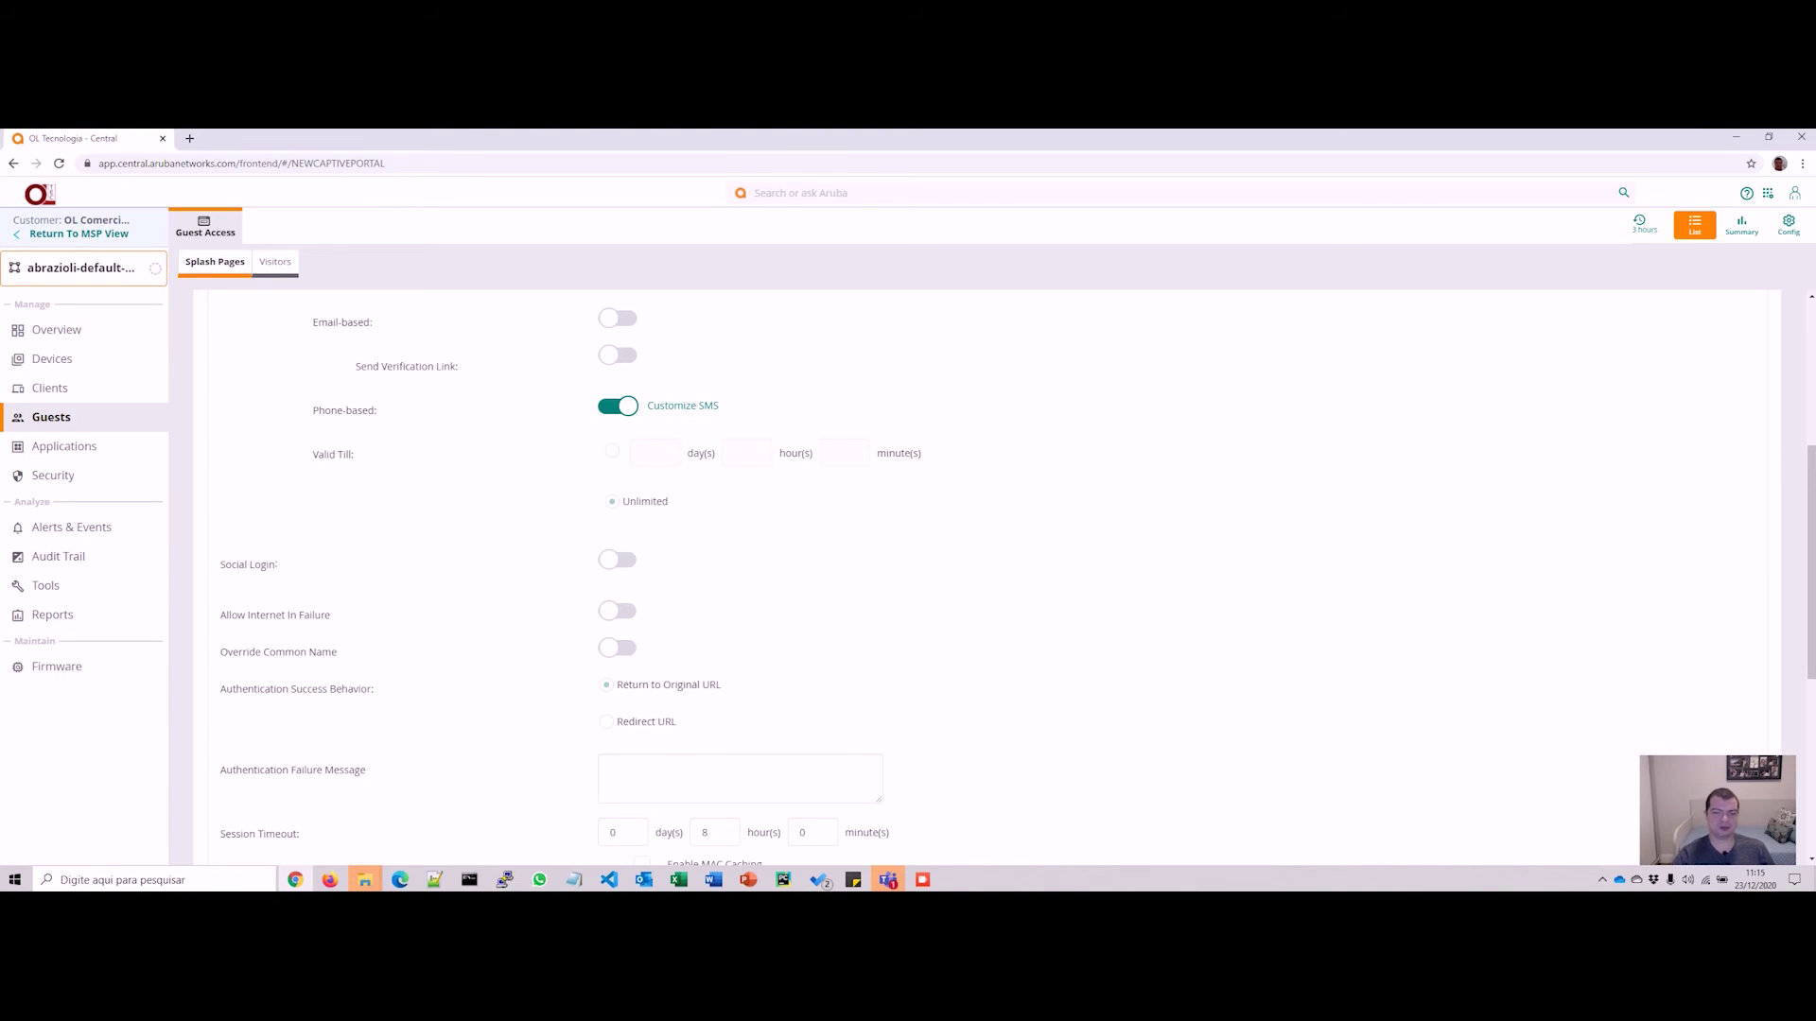
pyautogui.scroll(-4, 993, 568)
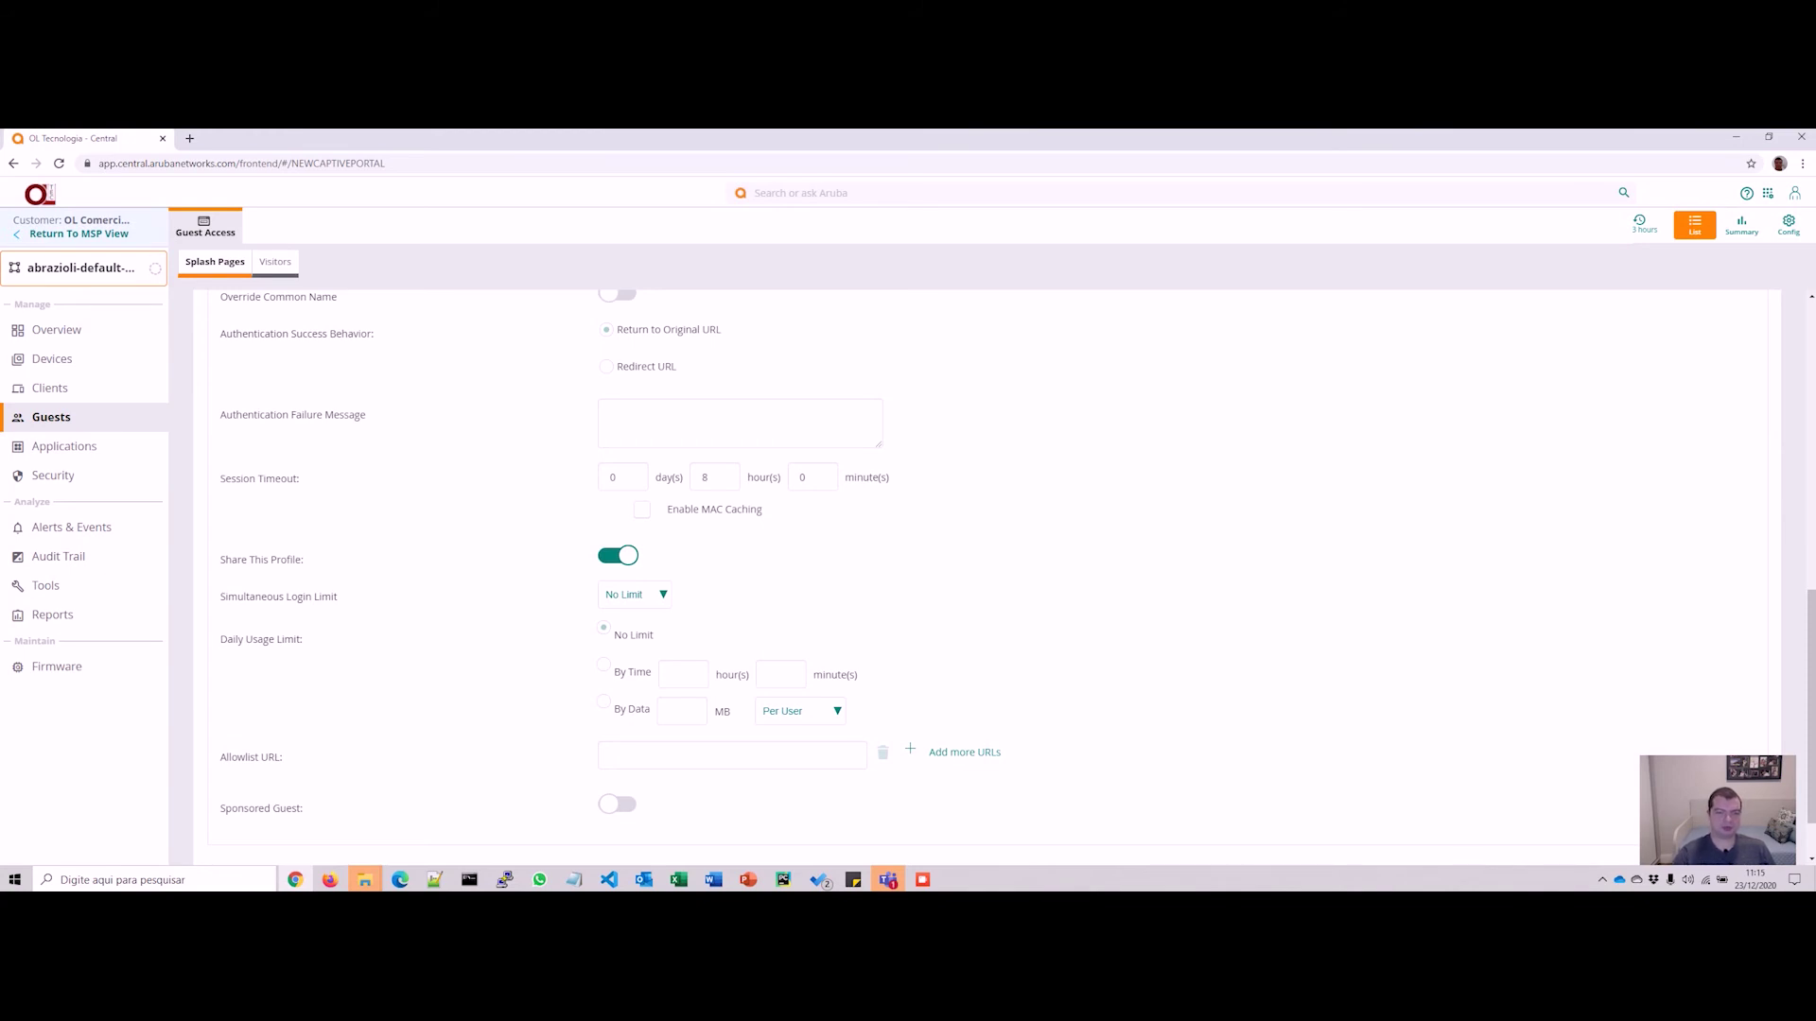
# Step: Tick Enable MAC Caching beneath the 8-hour session timeout
pyautogui.click(642, 510)
pyautogui.scroll(-1, 988, 577)
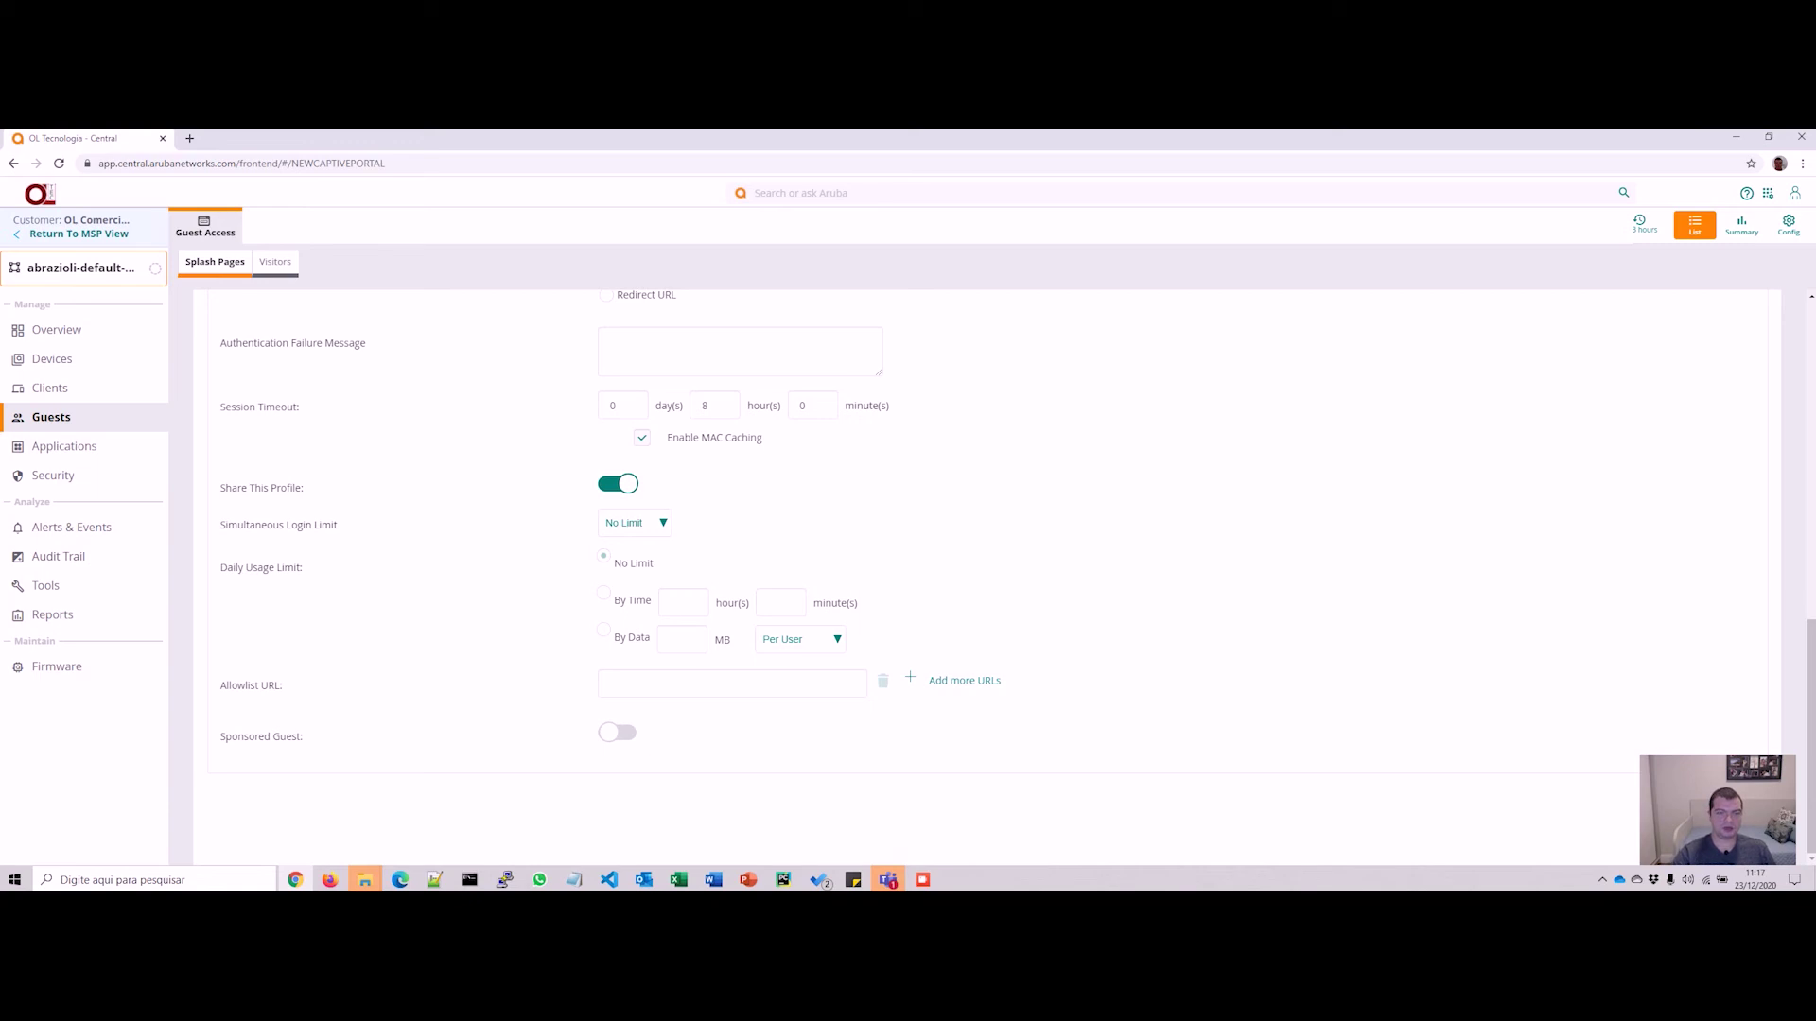
# Step: Leave Simultaneous Login Limit unchanged and set Daily Usage Limit to By Data
pyautogui.click(634, 523)
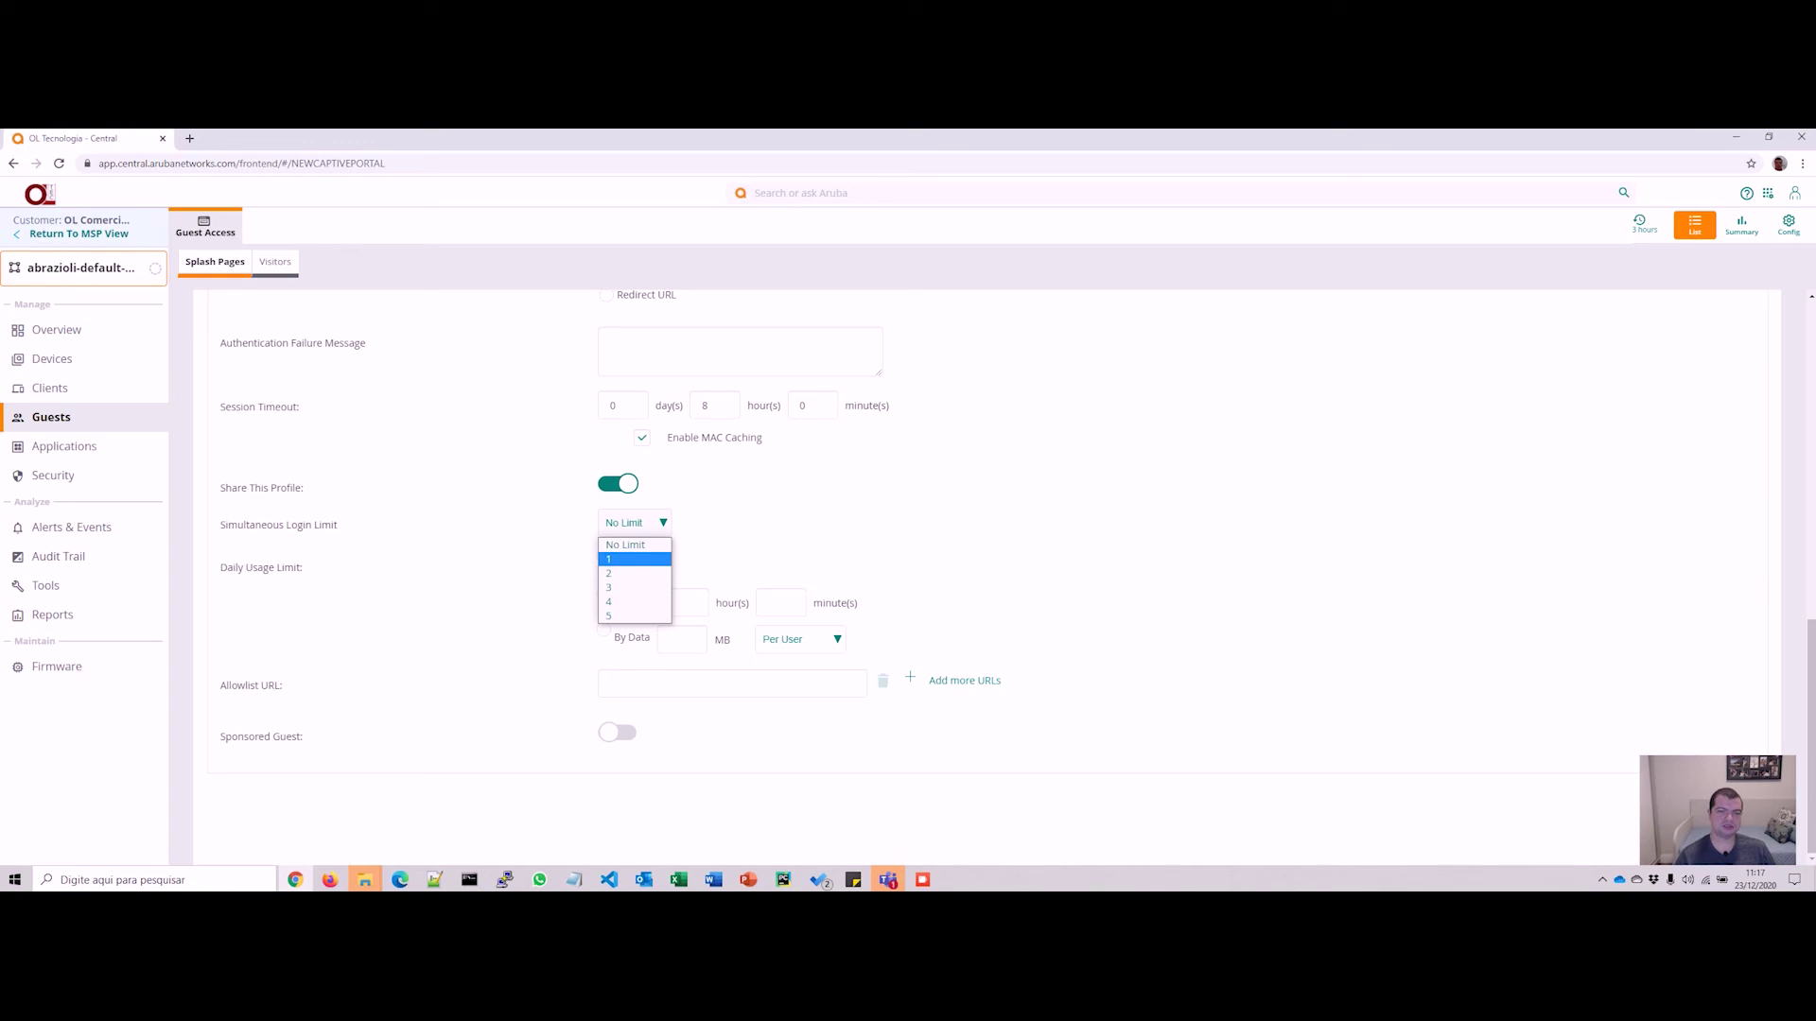
pyautogui.press('Escape')
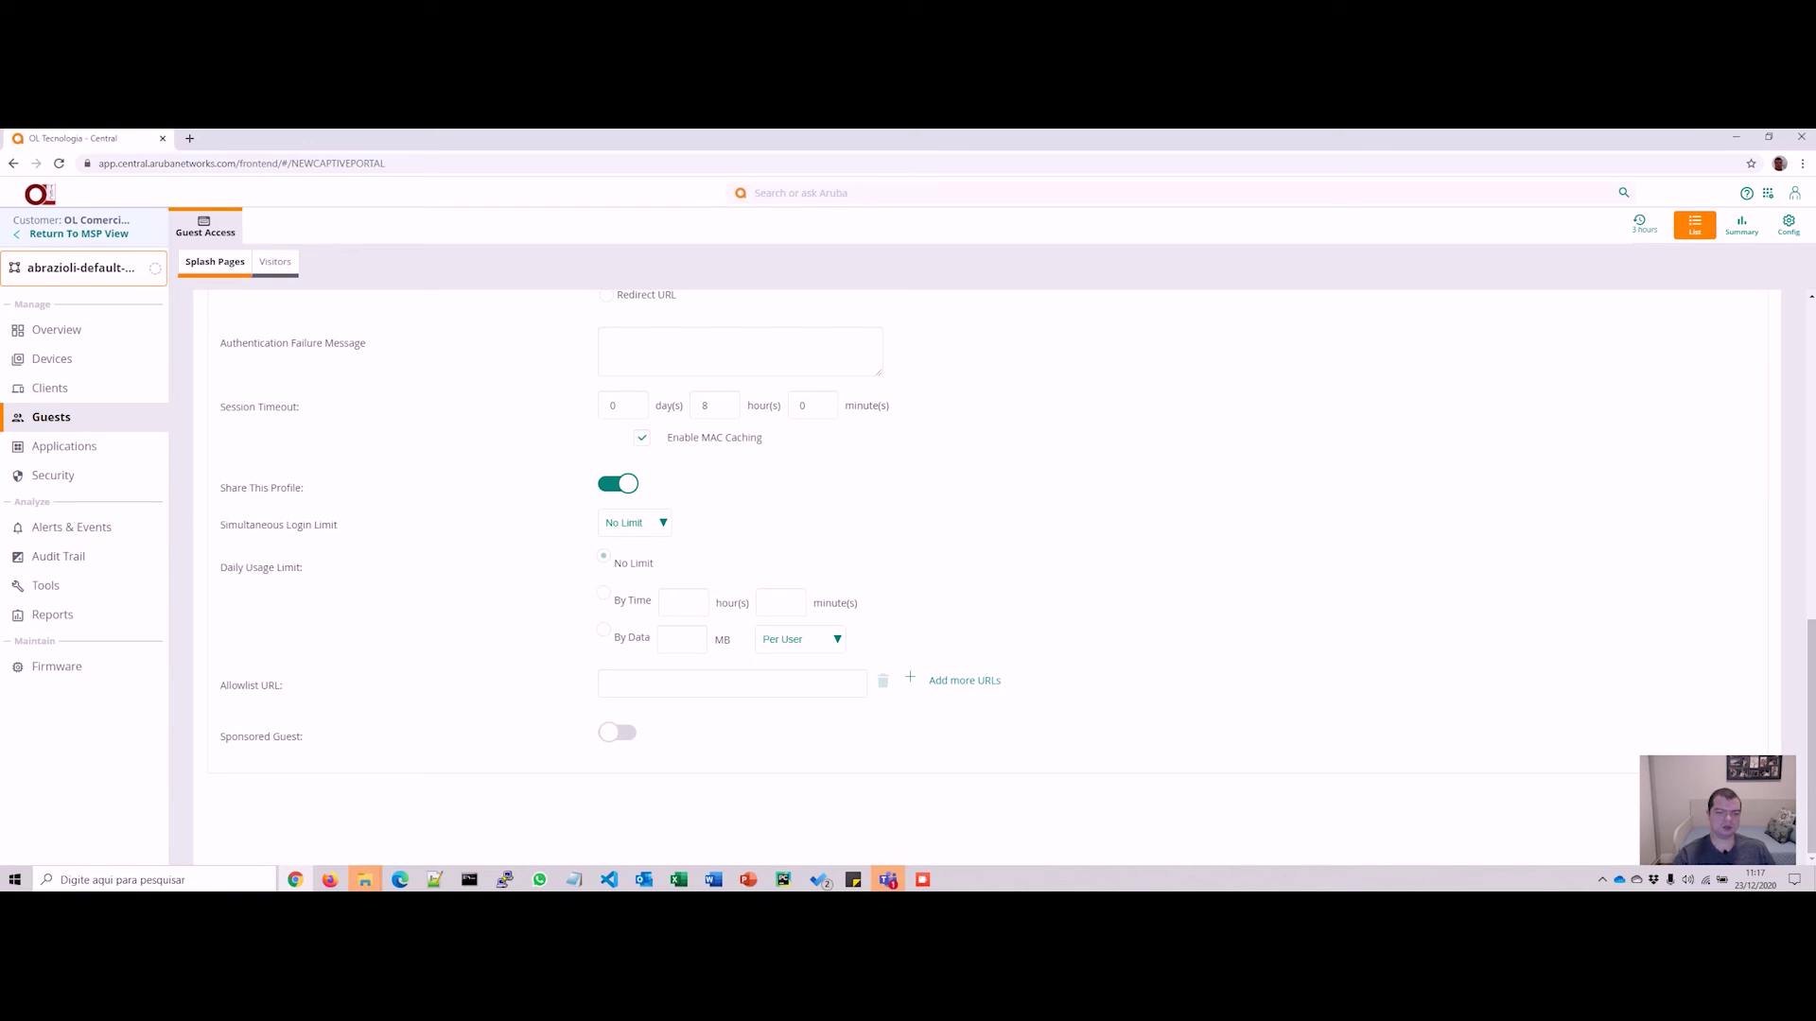
pyautogui.click(604, 630)
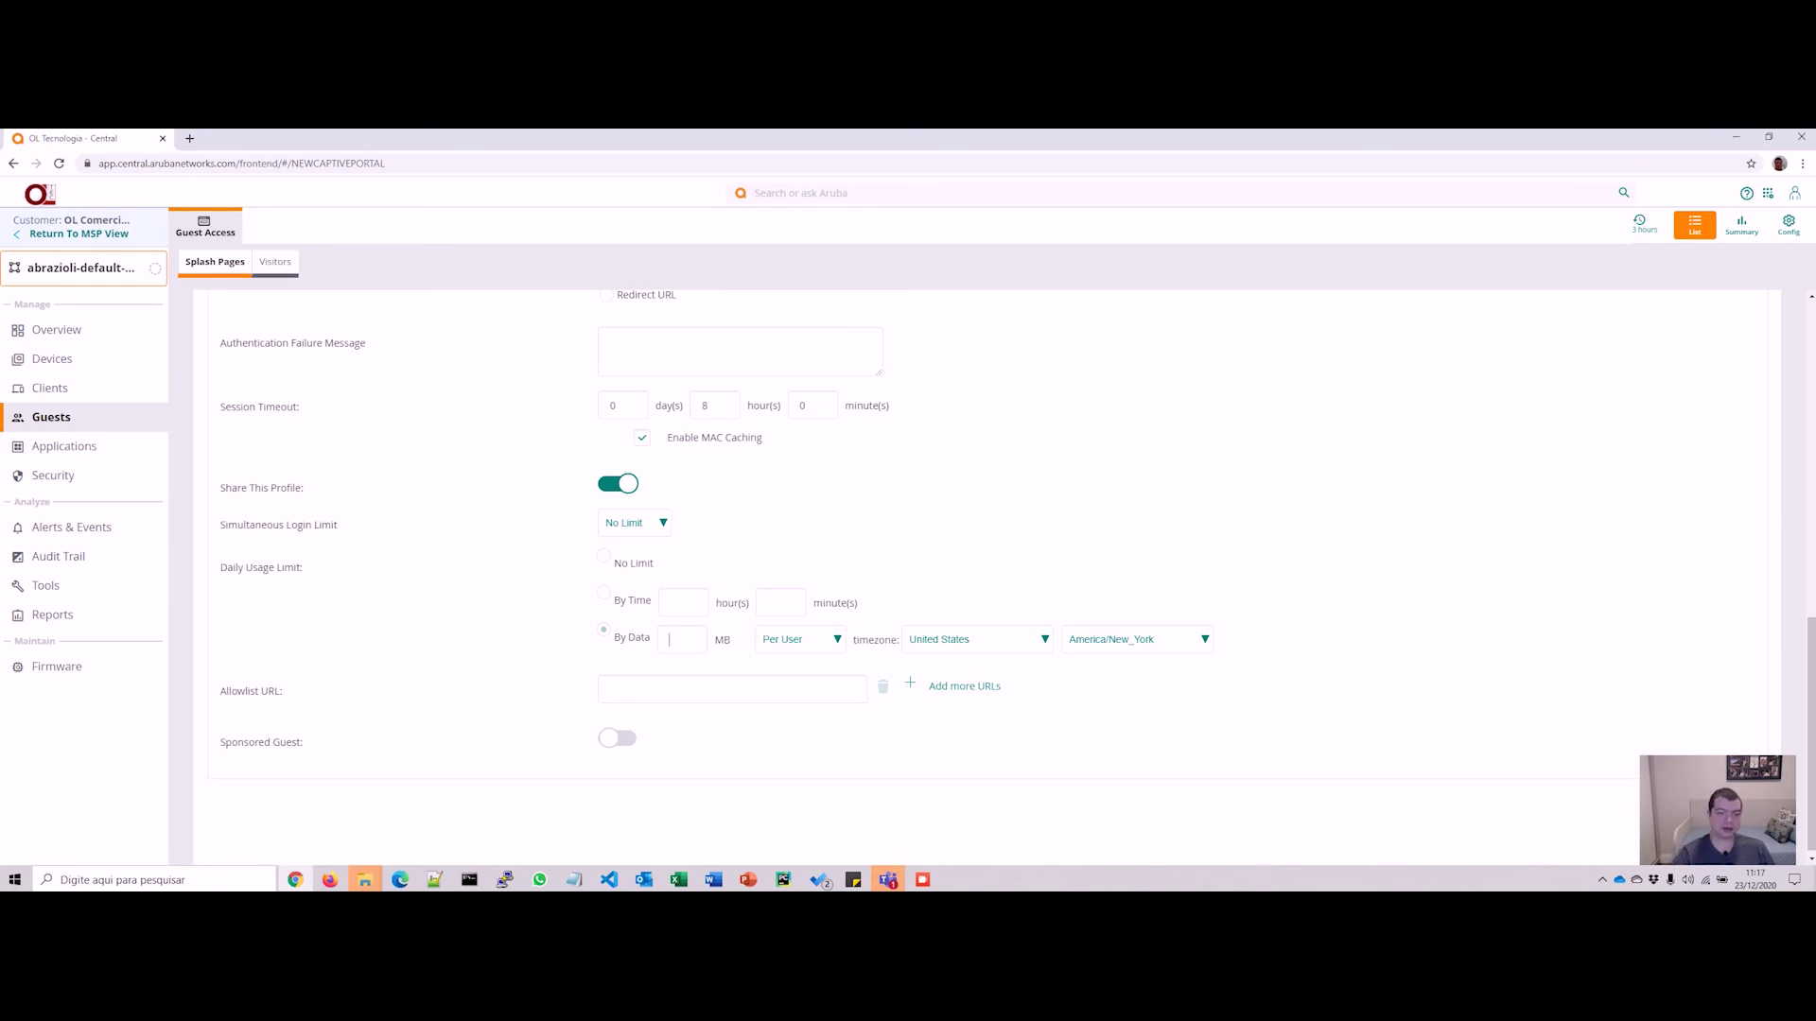
# Step: Switch Daily Usage Limit back to No Limit, hiding the timezone choices
pyautogui.click(604, 556)
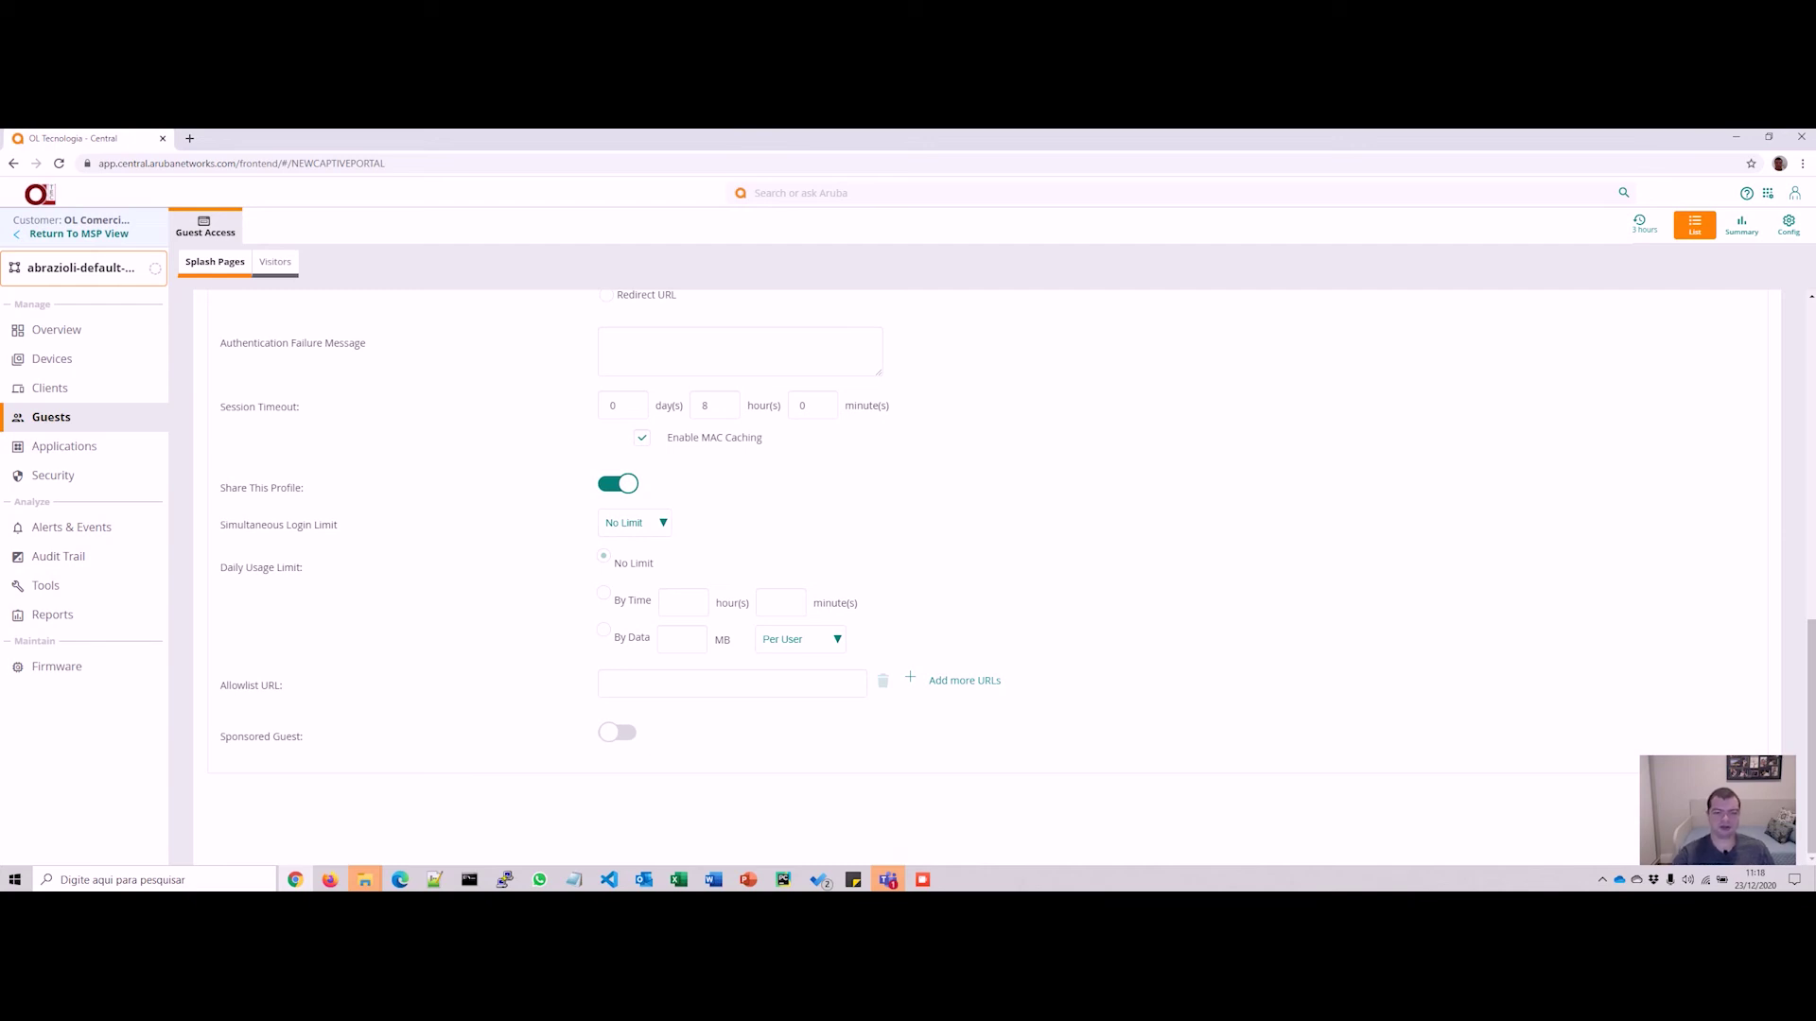
# Step: Leave Sponsored Guest approval disabled after briefly enabling it, and advance to Customization
pyautogui.click(617, 732)
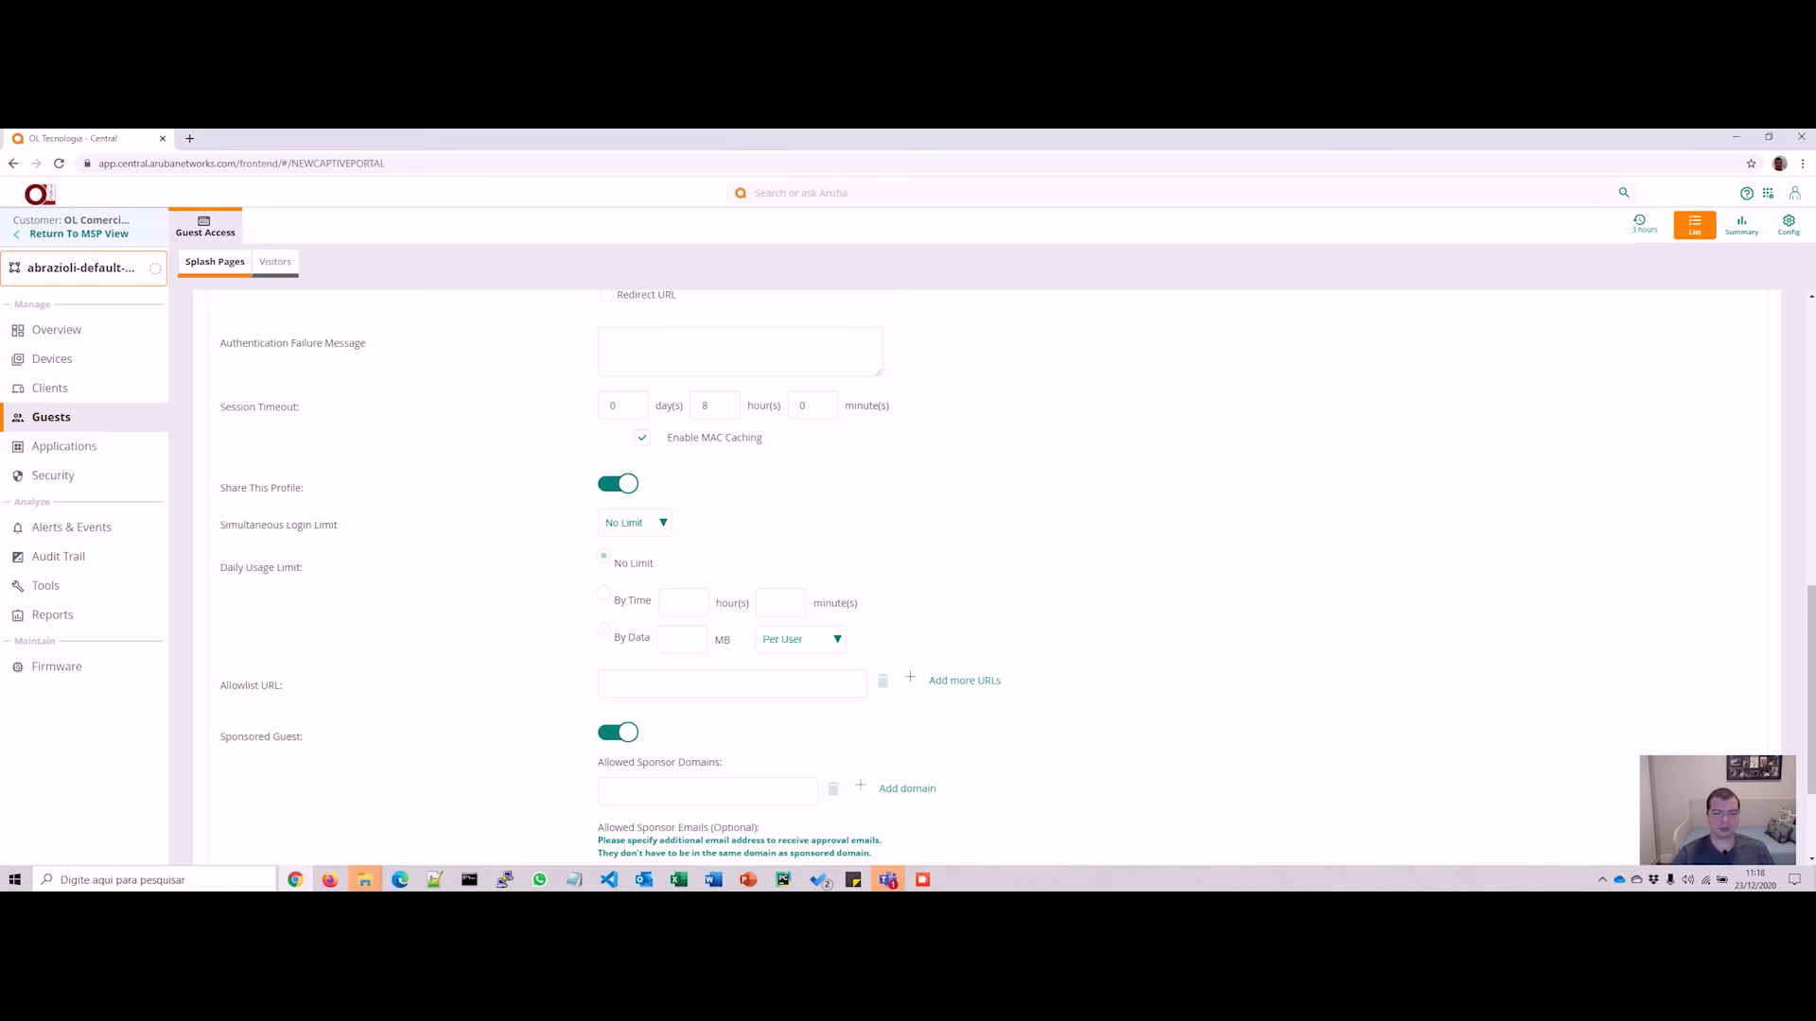
pyautogui.scroll(-2, 945, 568)
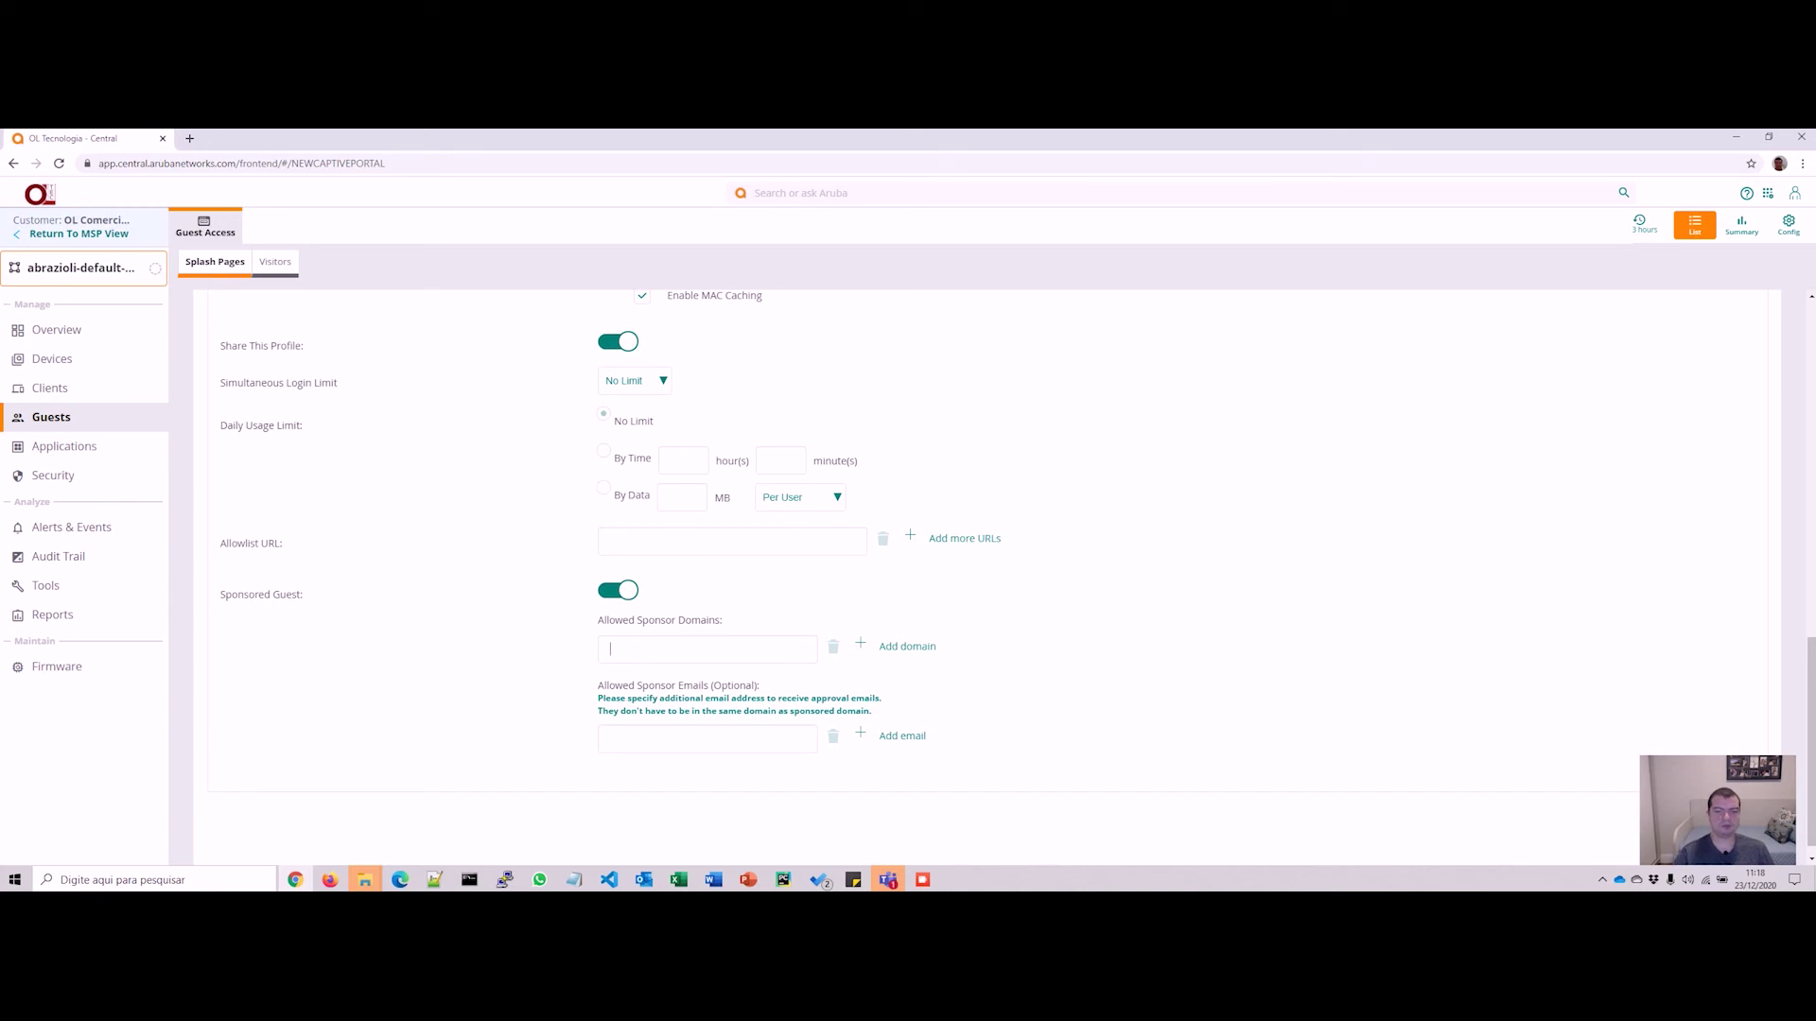
pyautogui.click(618, 591)
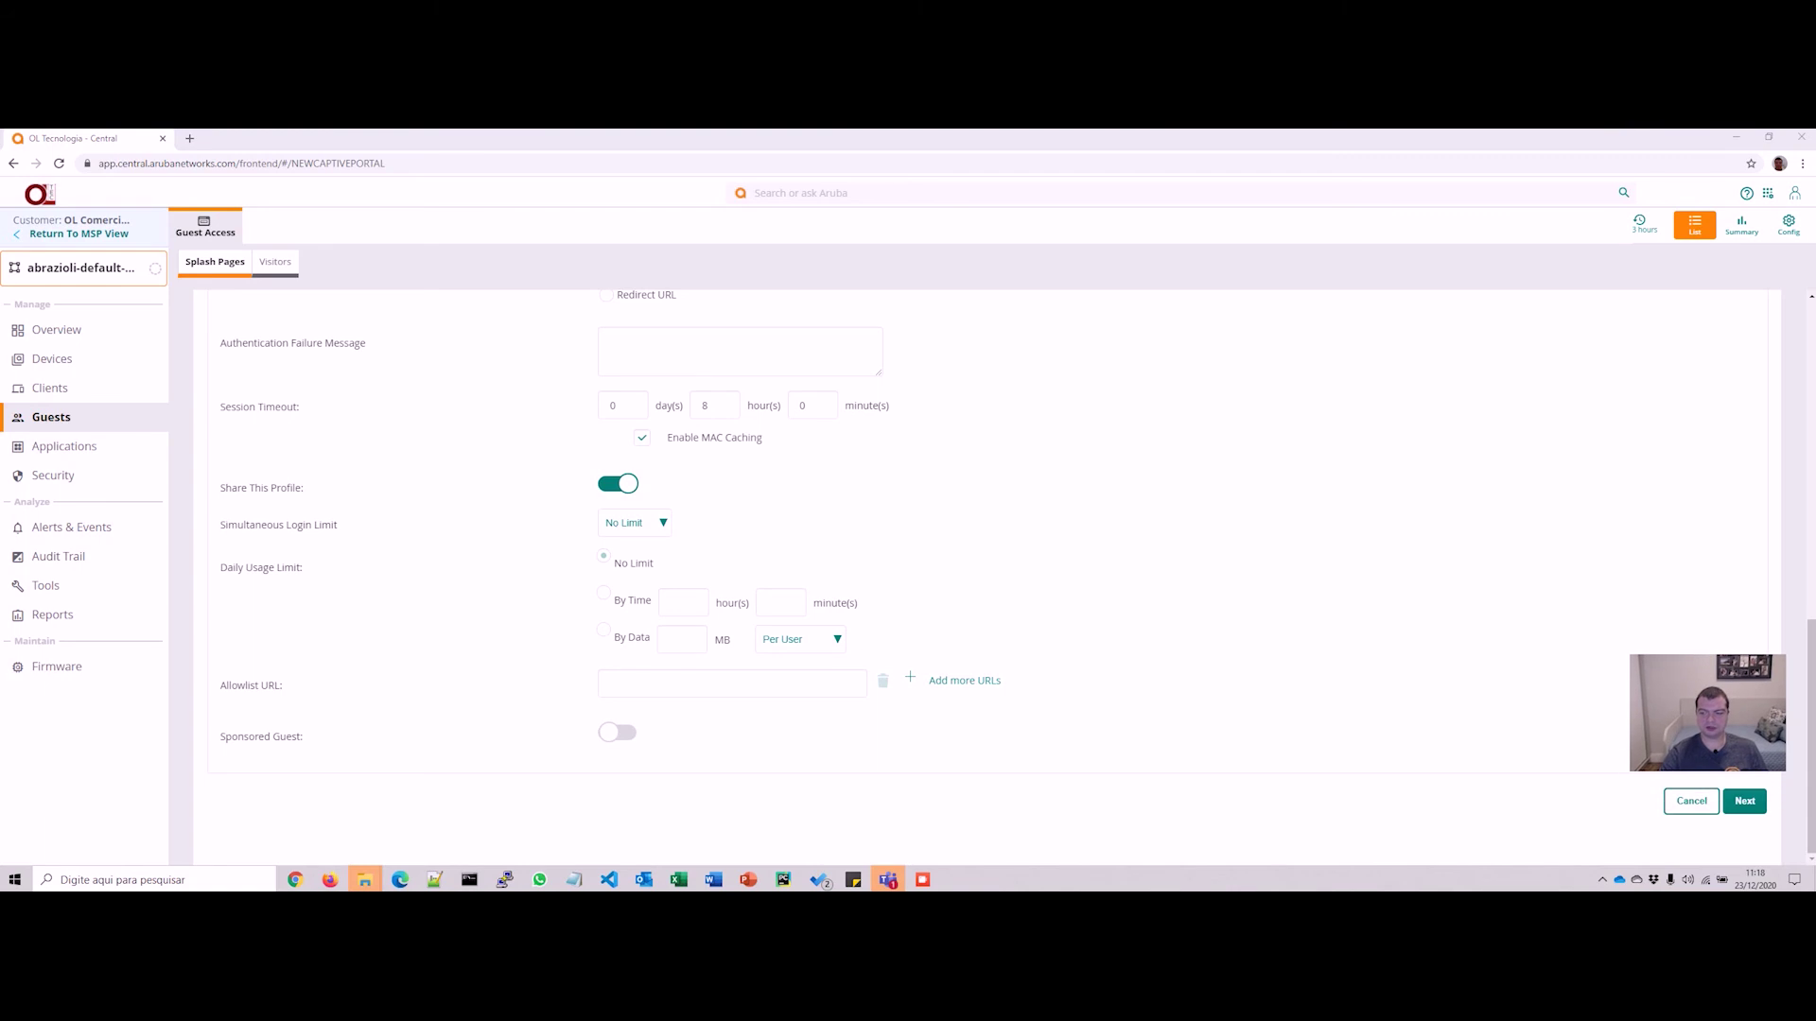
pyautogui.click(1744, 801)
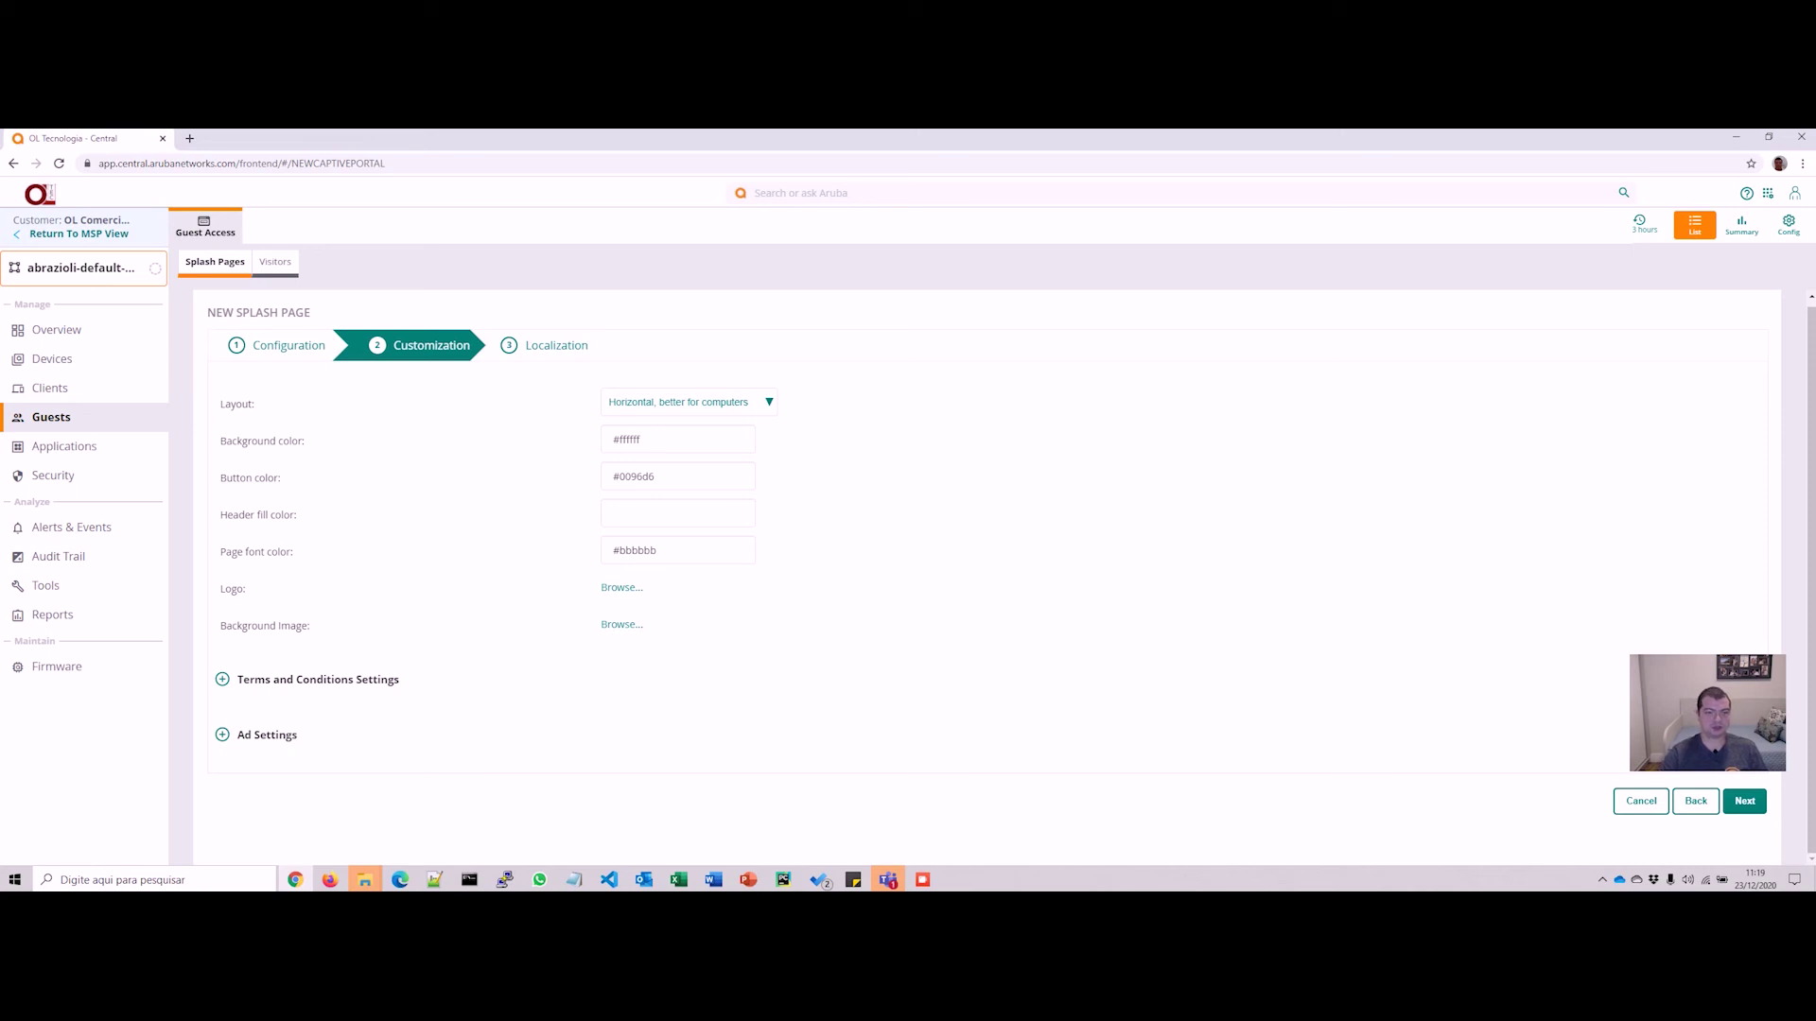
# Step: Choose the 'Vertical, better for phones' layout for the splash page
pyautogui.click(688, 402)
pyautogui.press('Up')
pyautogui.press('Return')
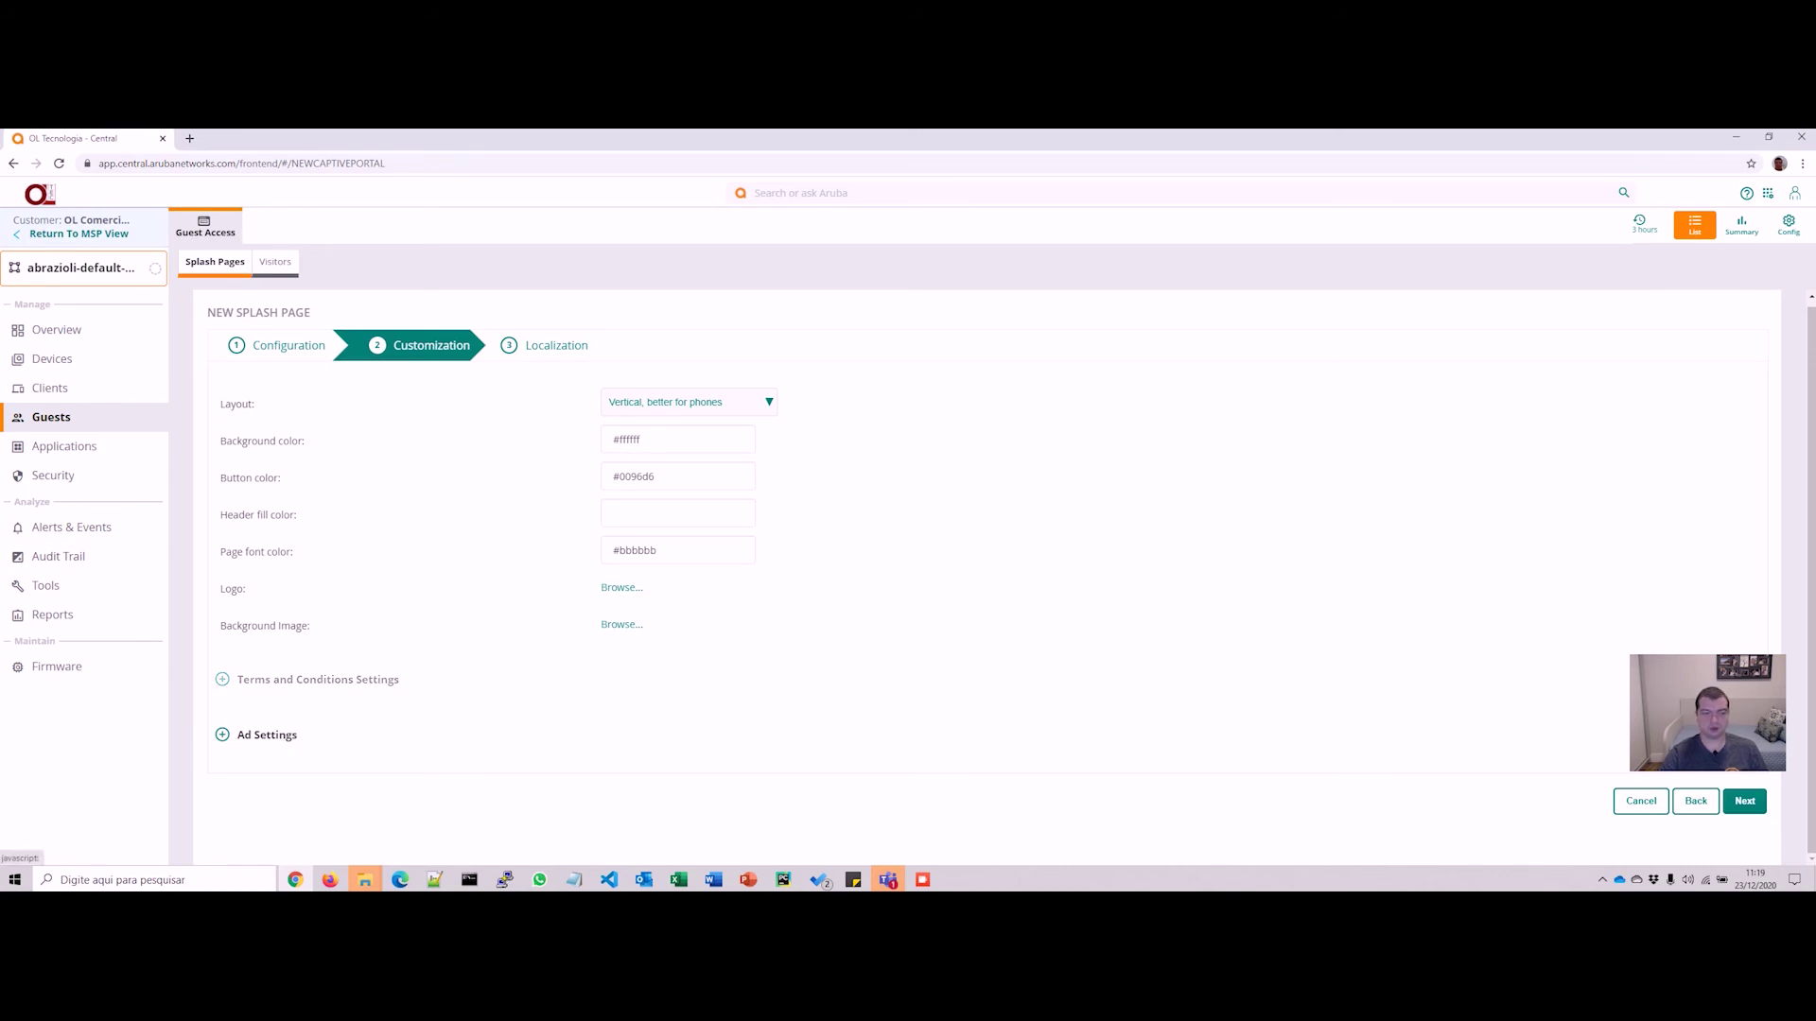
# Step: Leave Ad Settings collapsed and unchanged, and advance to the Localization step
pyautogui.click(266, 735)
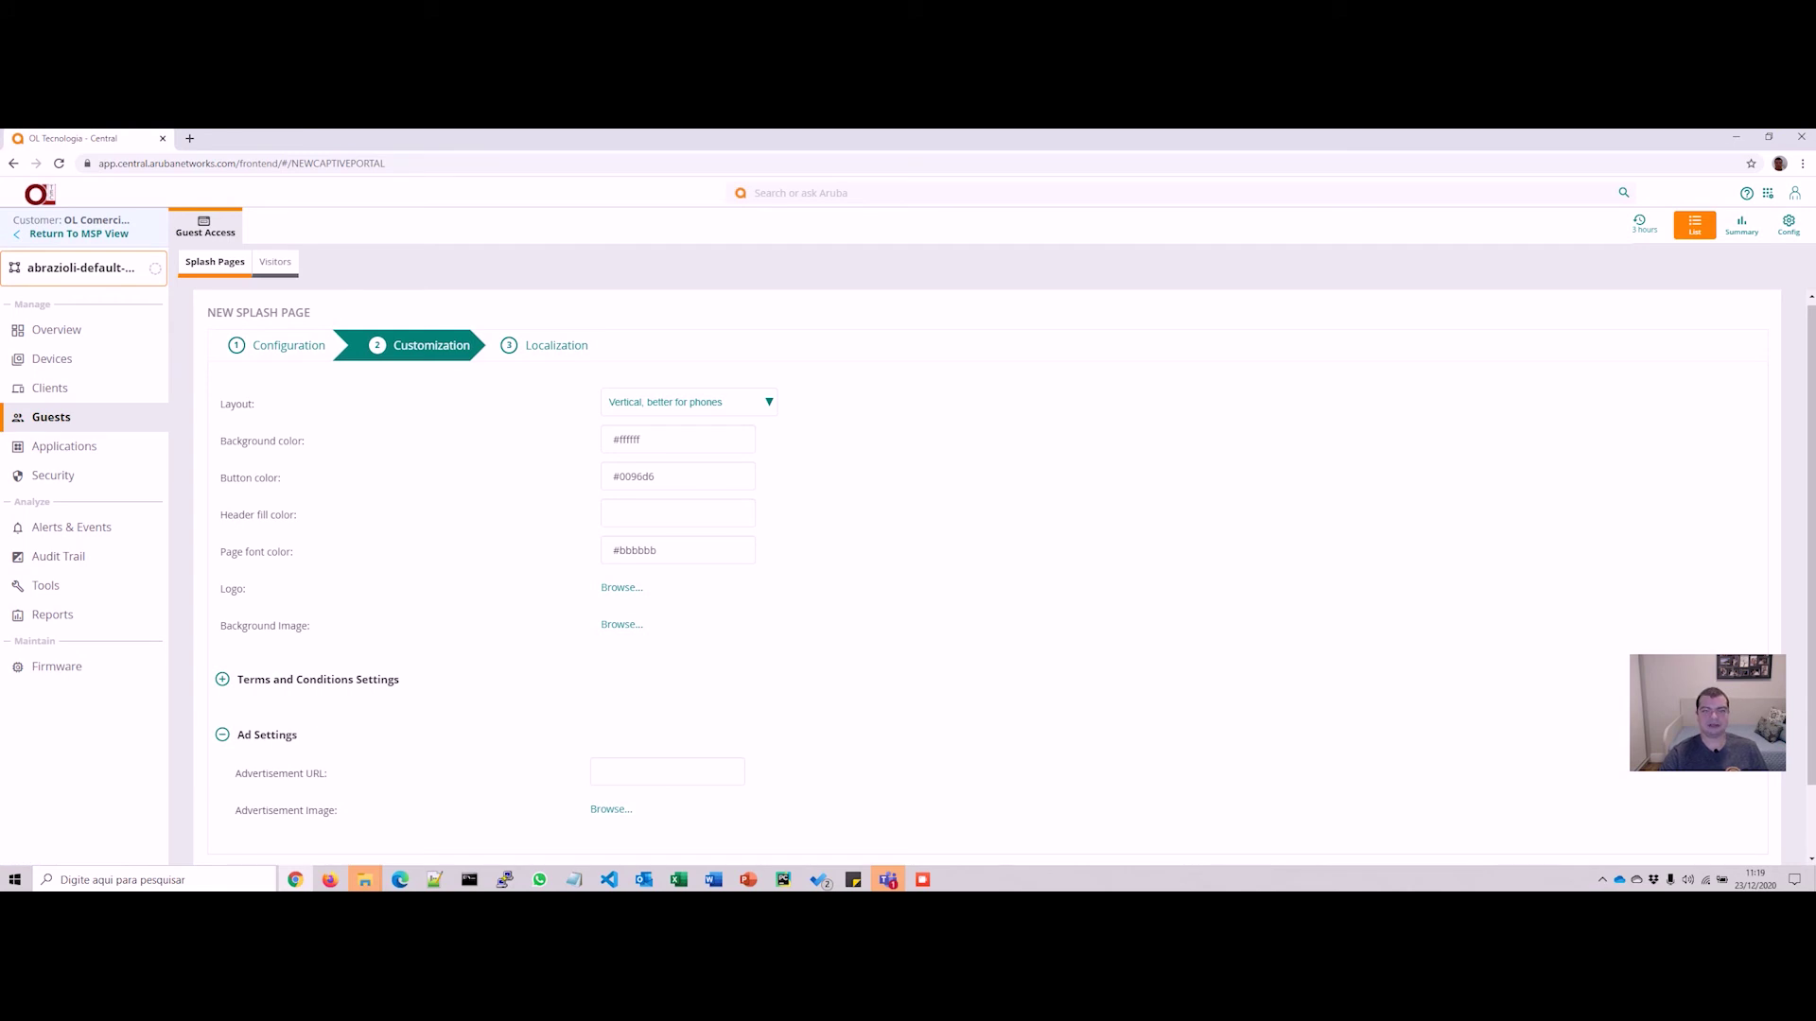
pyautogui.click(267, 735)
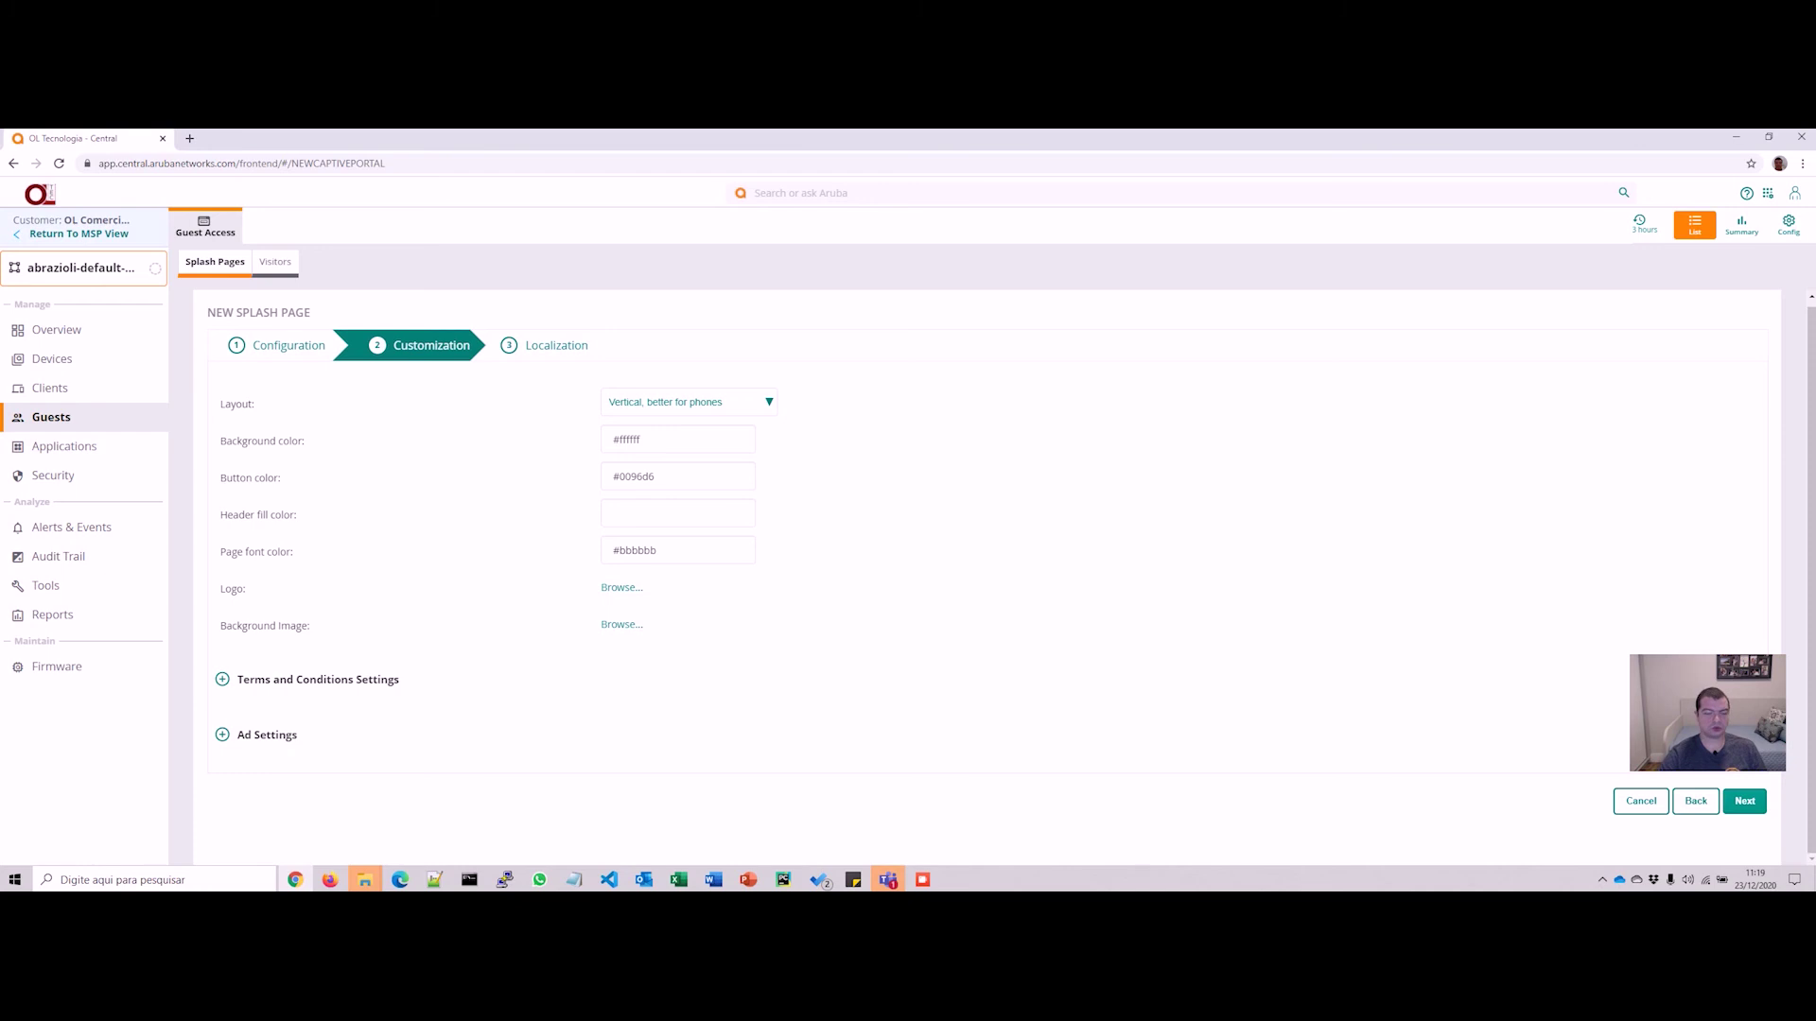
pyautogui.click(1744, 801)
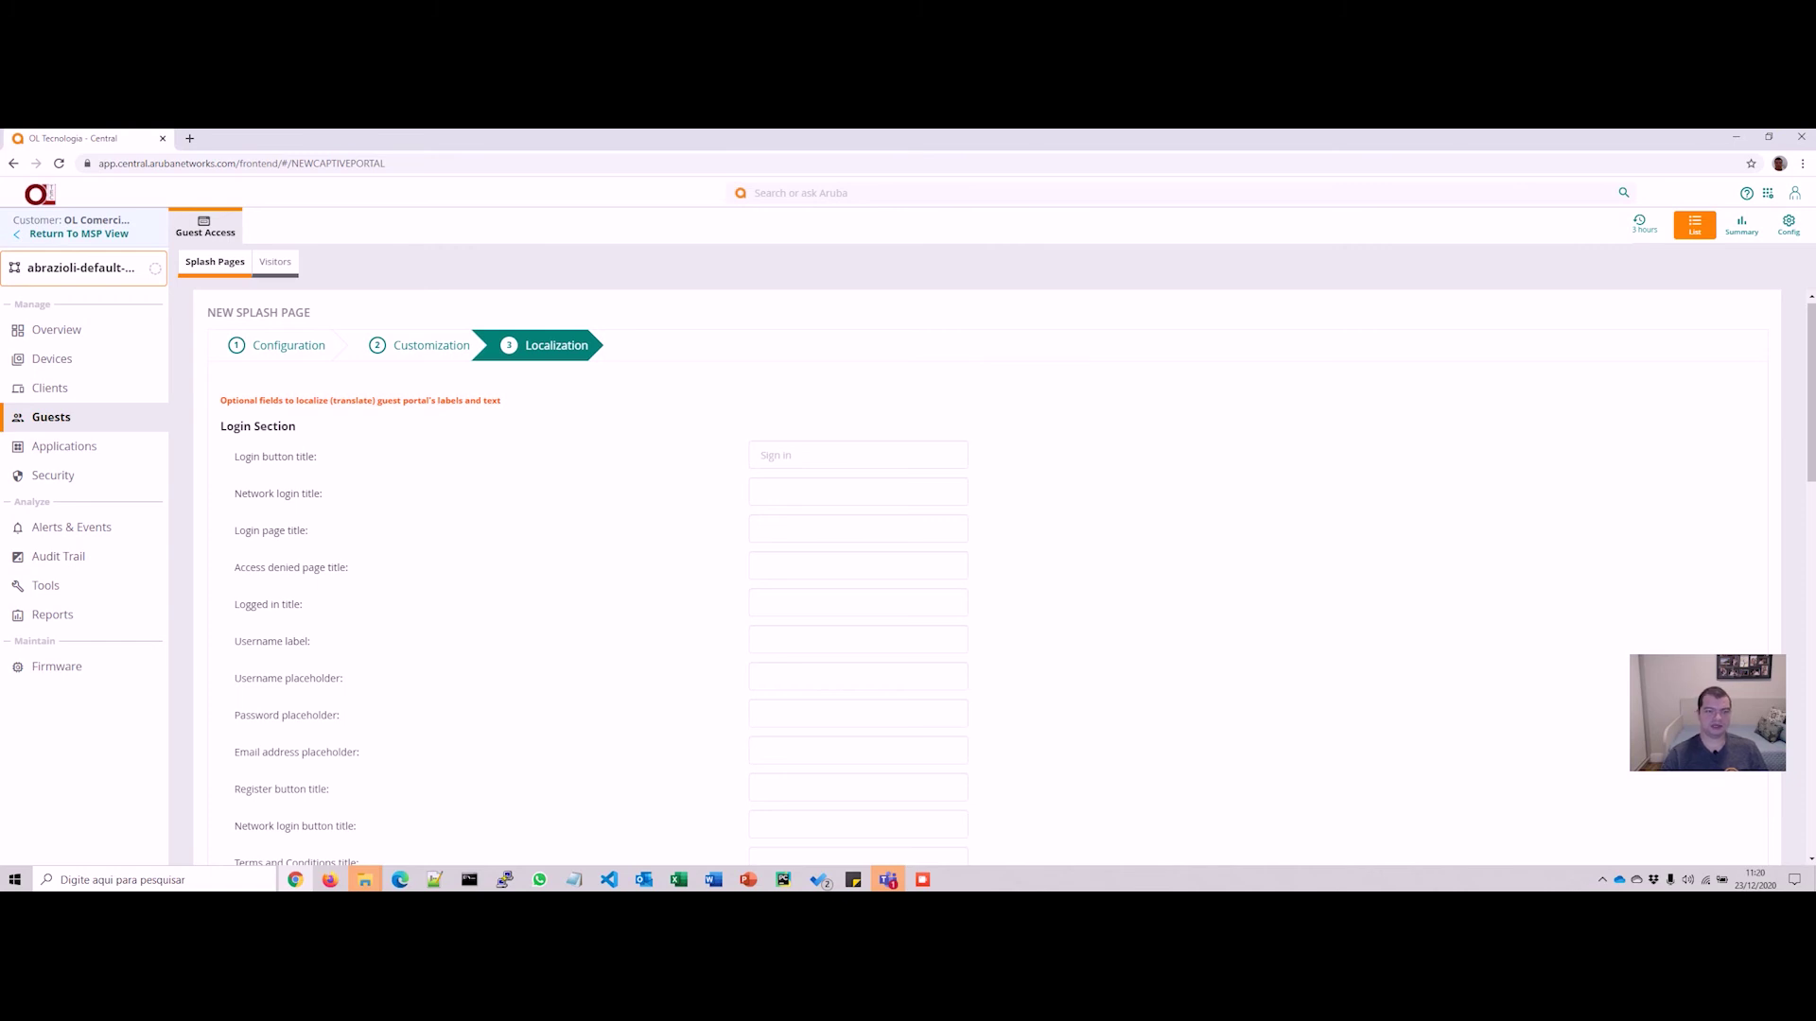
# Step: Leave all Localization fields blank and finish, saving the Modelo-Youtube splash page
pyautogui.scroll(-1, 984, 577)
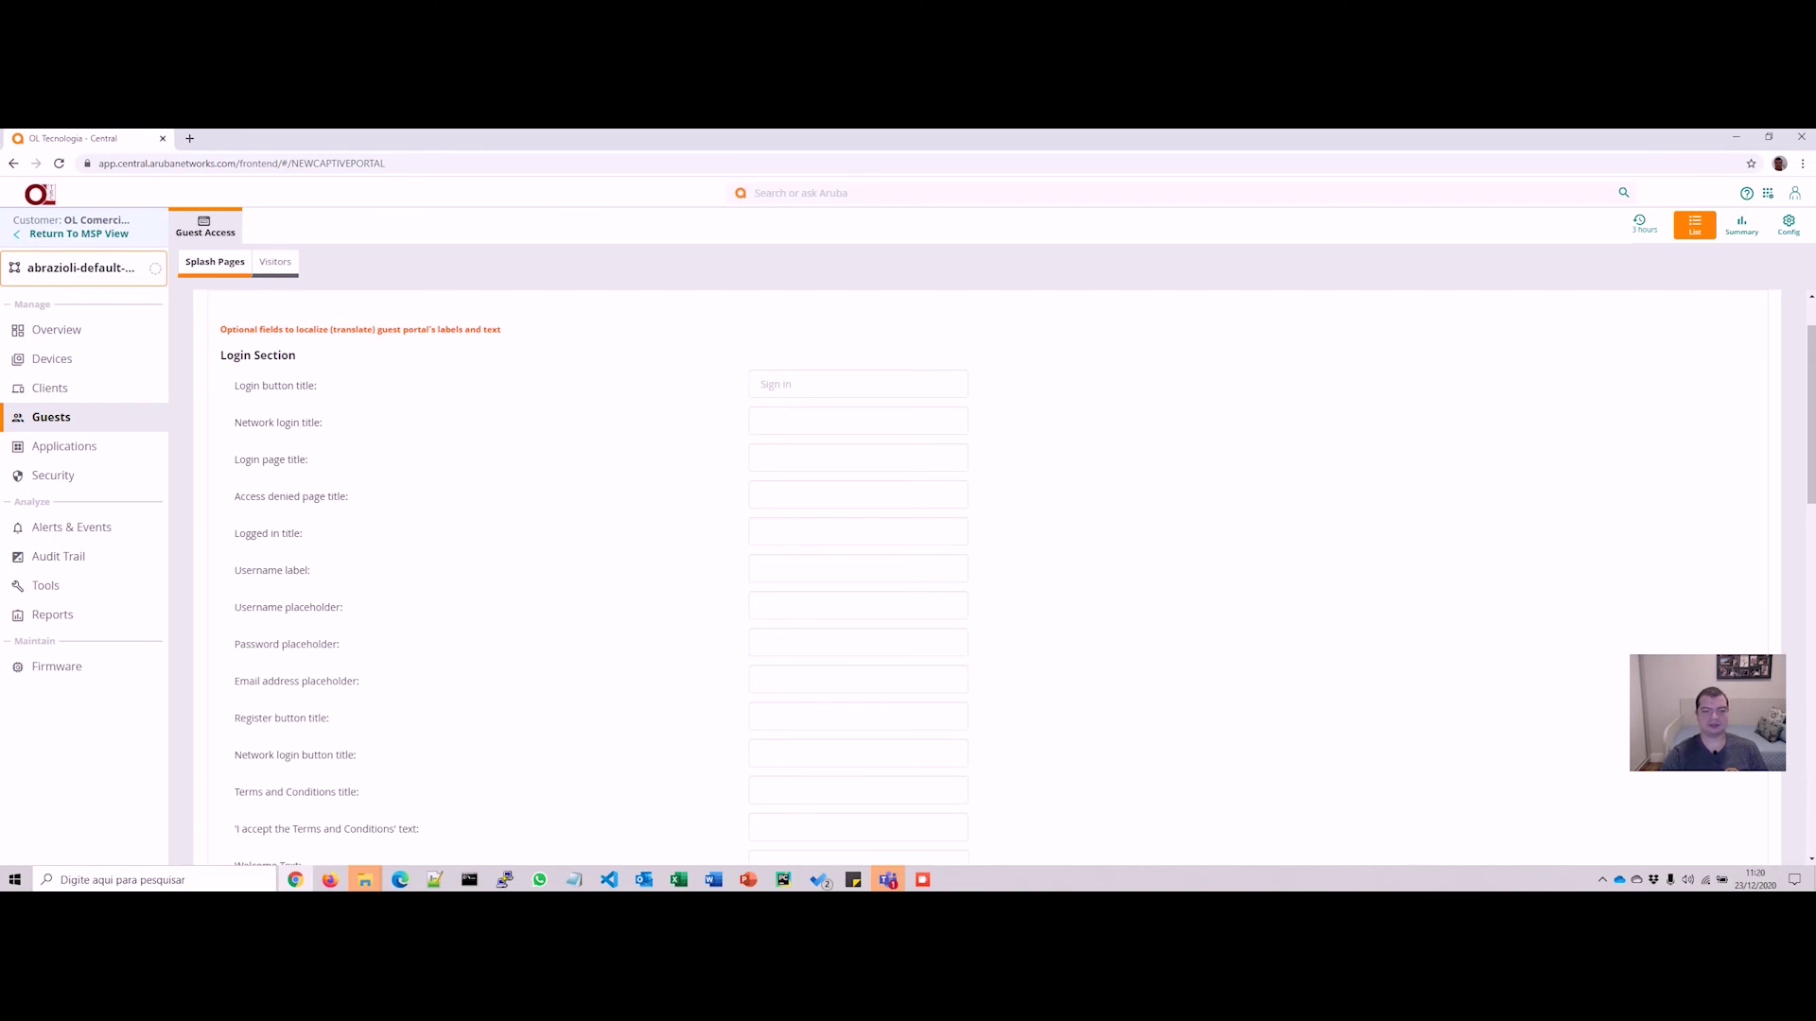
pyautogui.scroll(-1, 984, 577)
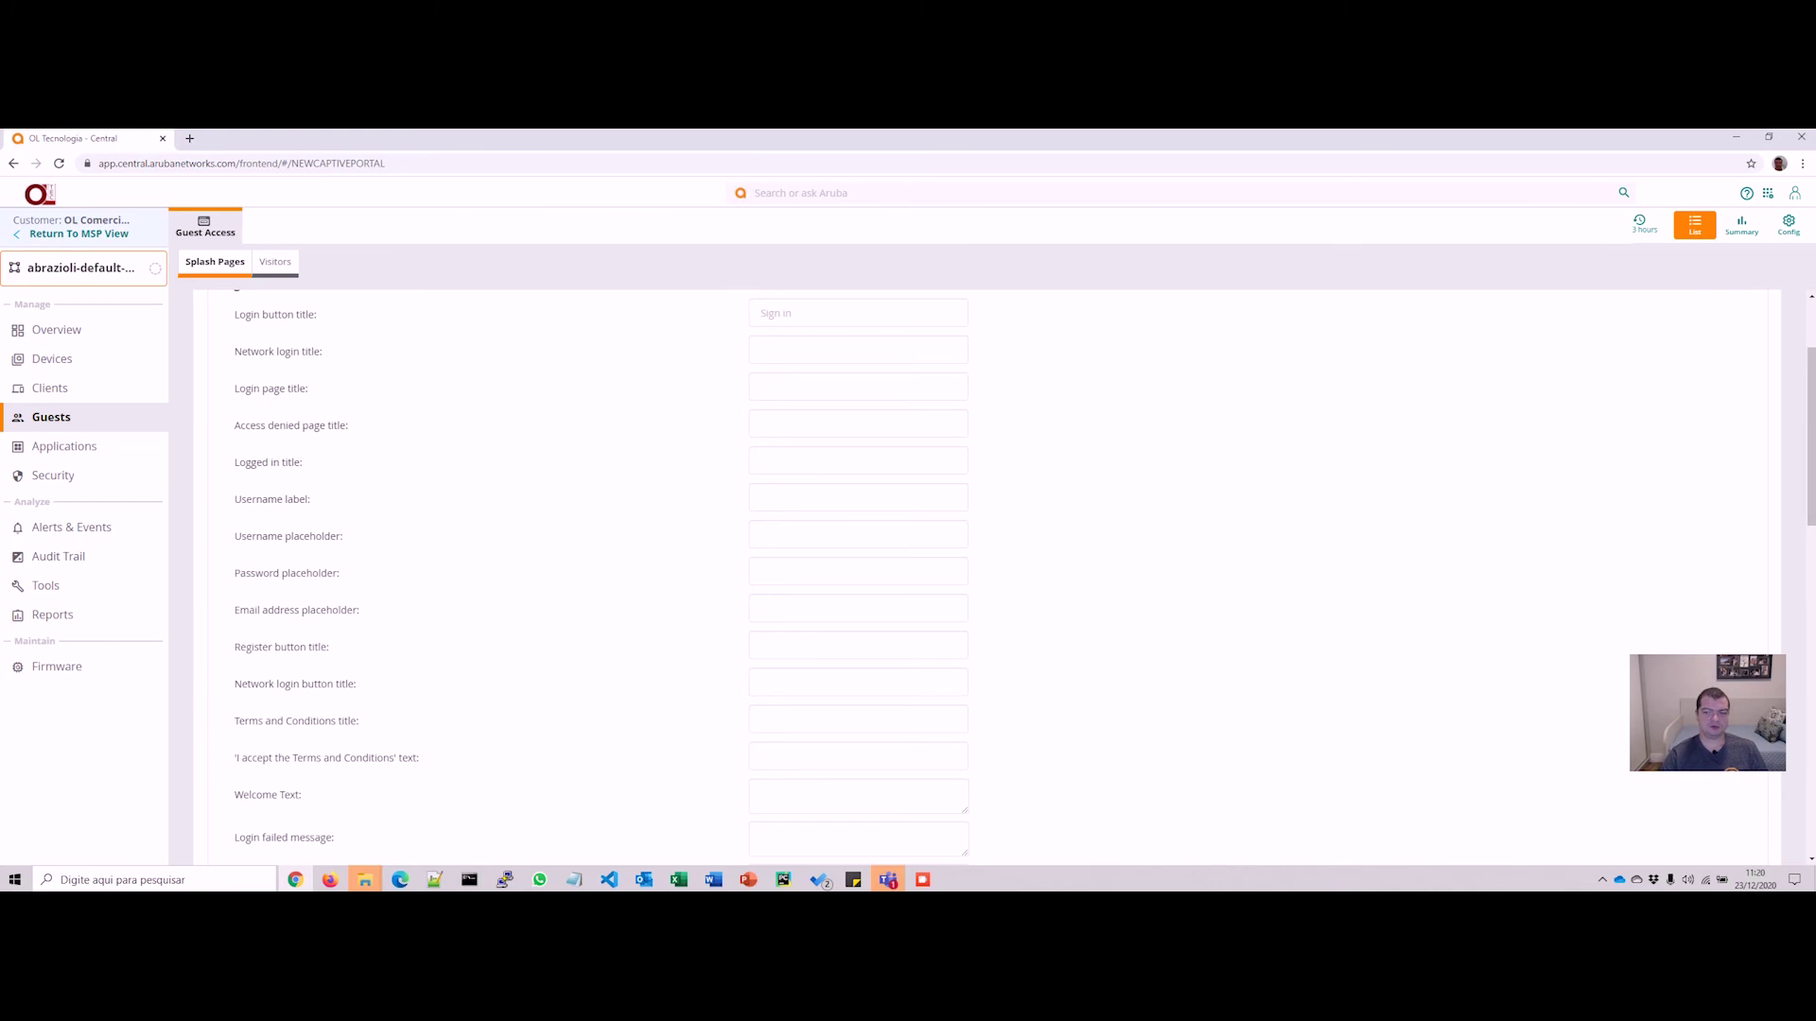
pyautogui.scroll(-4, 984, 577)
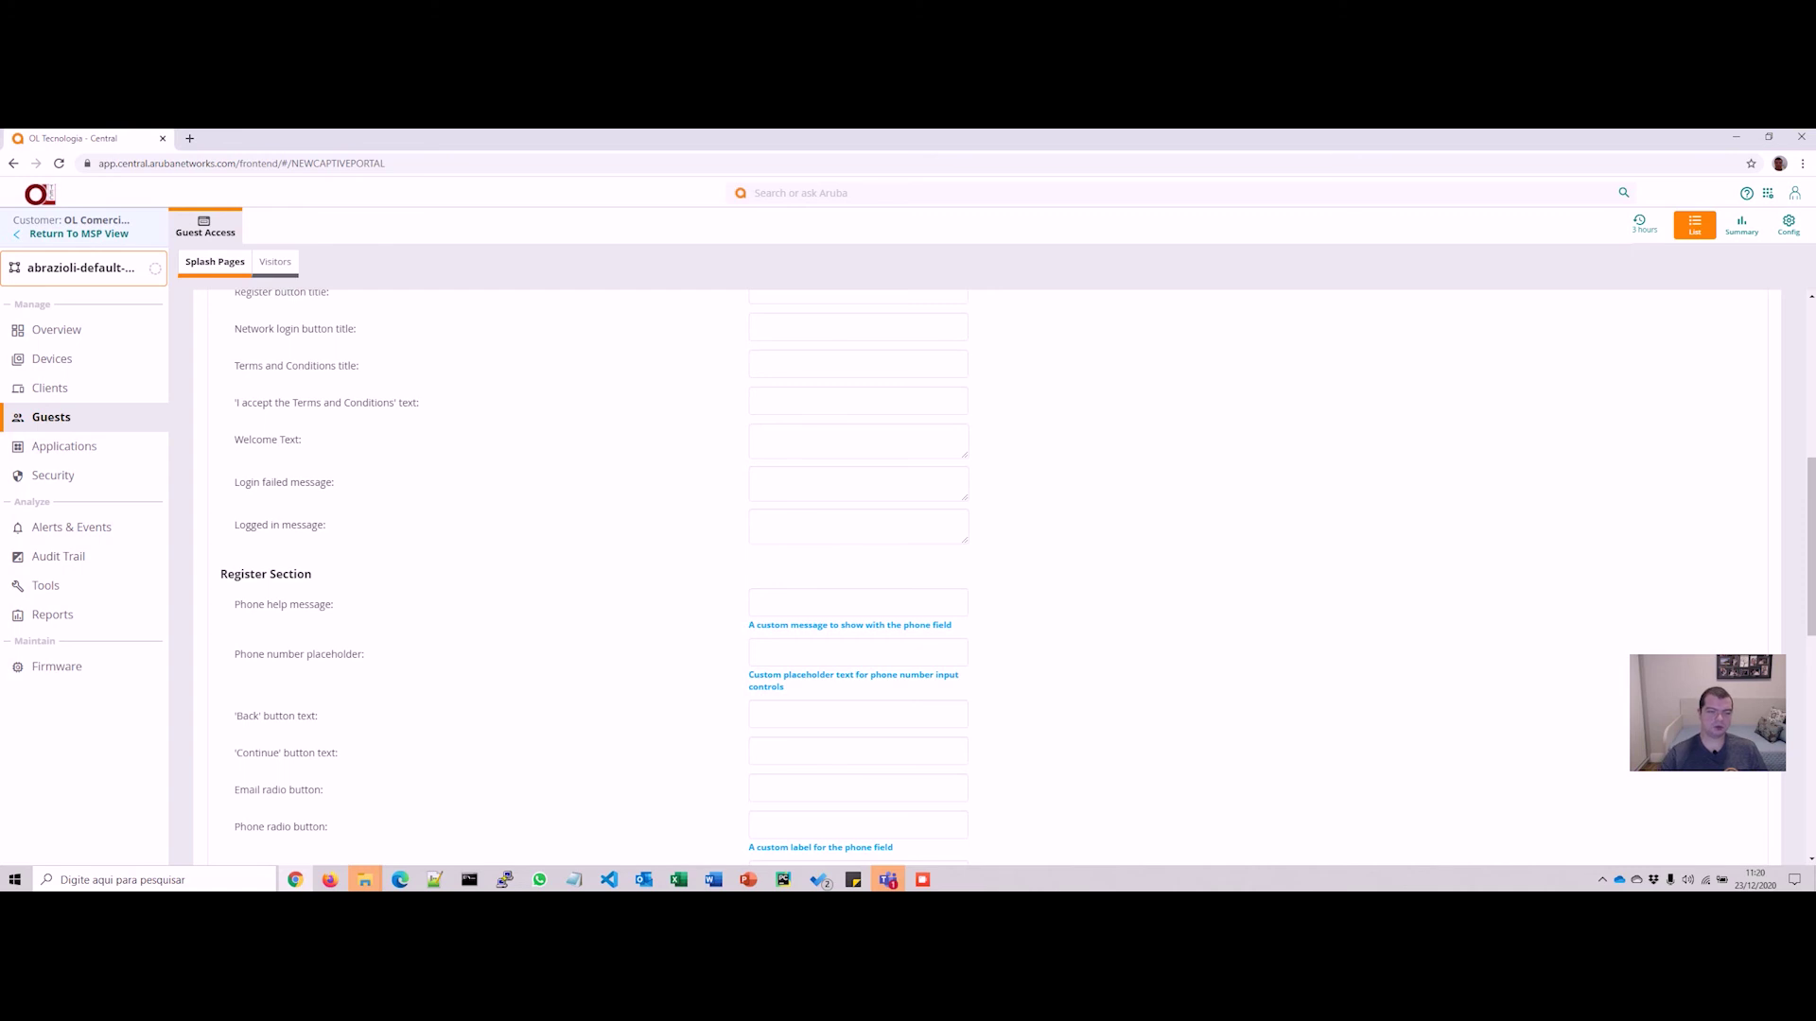
pyautogui.scroll(-3, 945, 567)
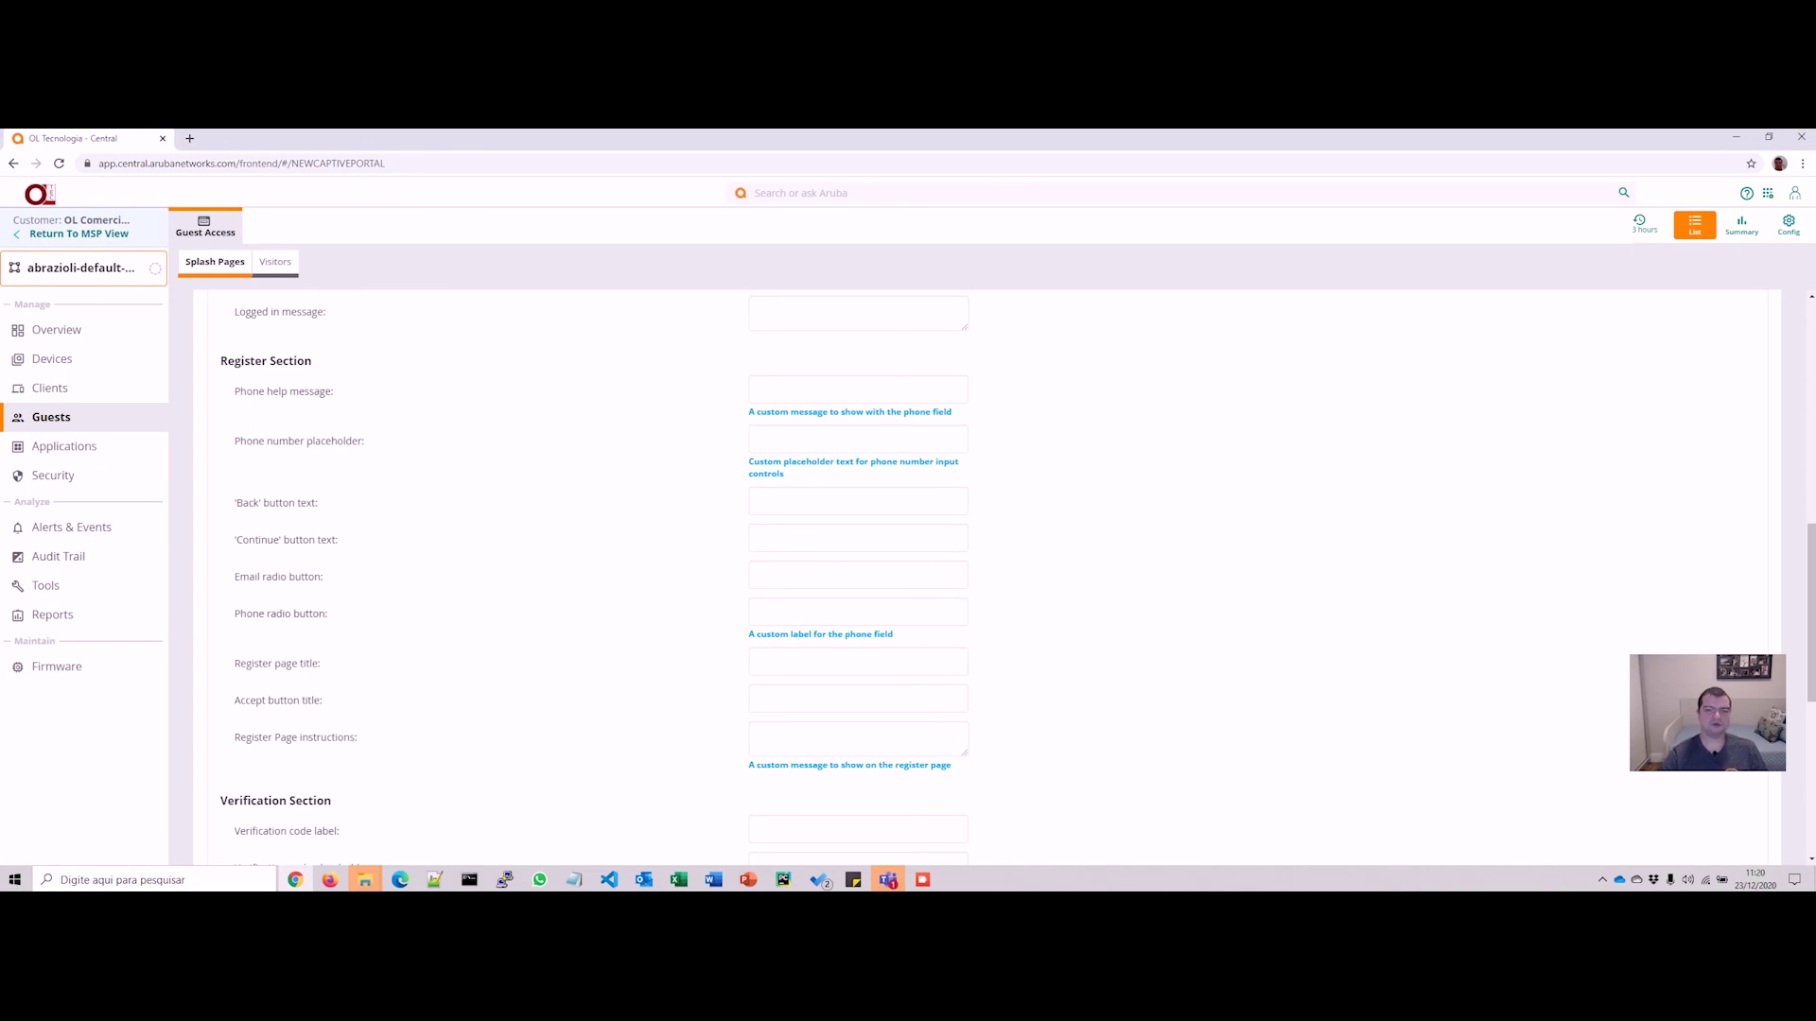
pyautogui.scroll(-3, 945, 567)
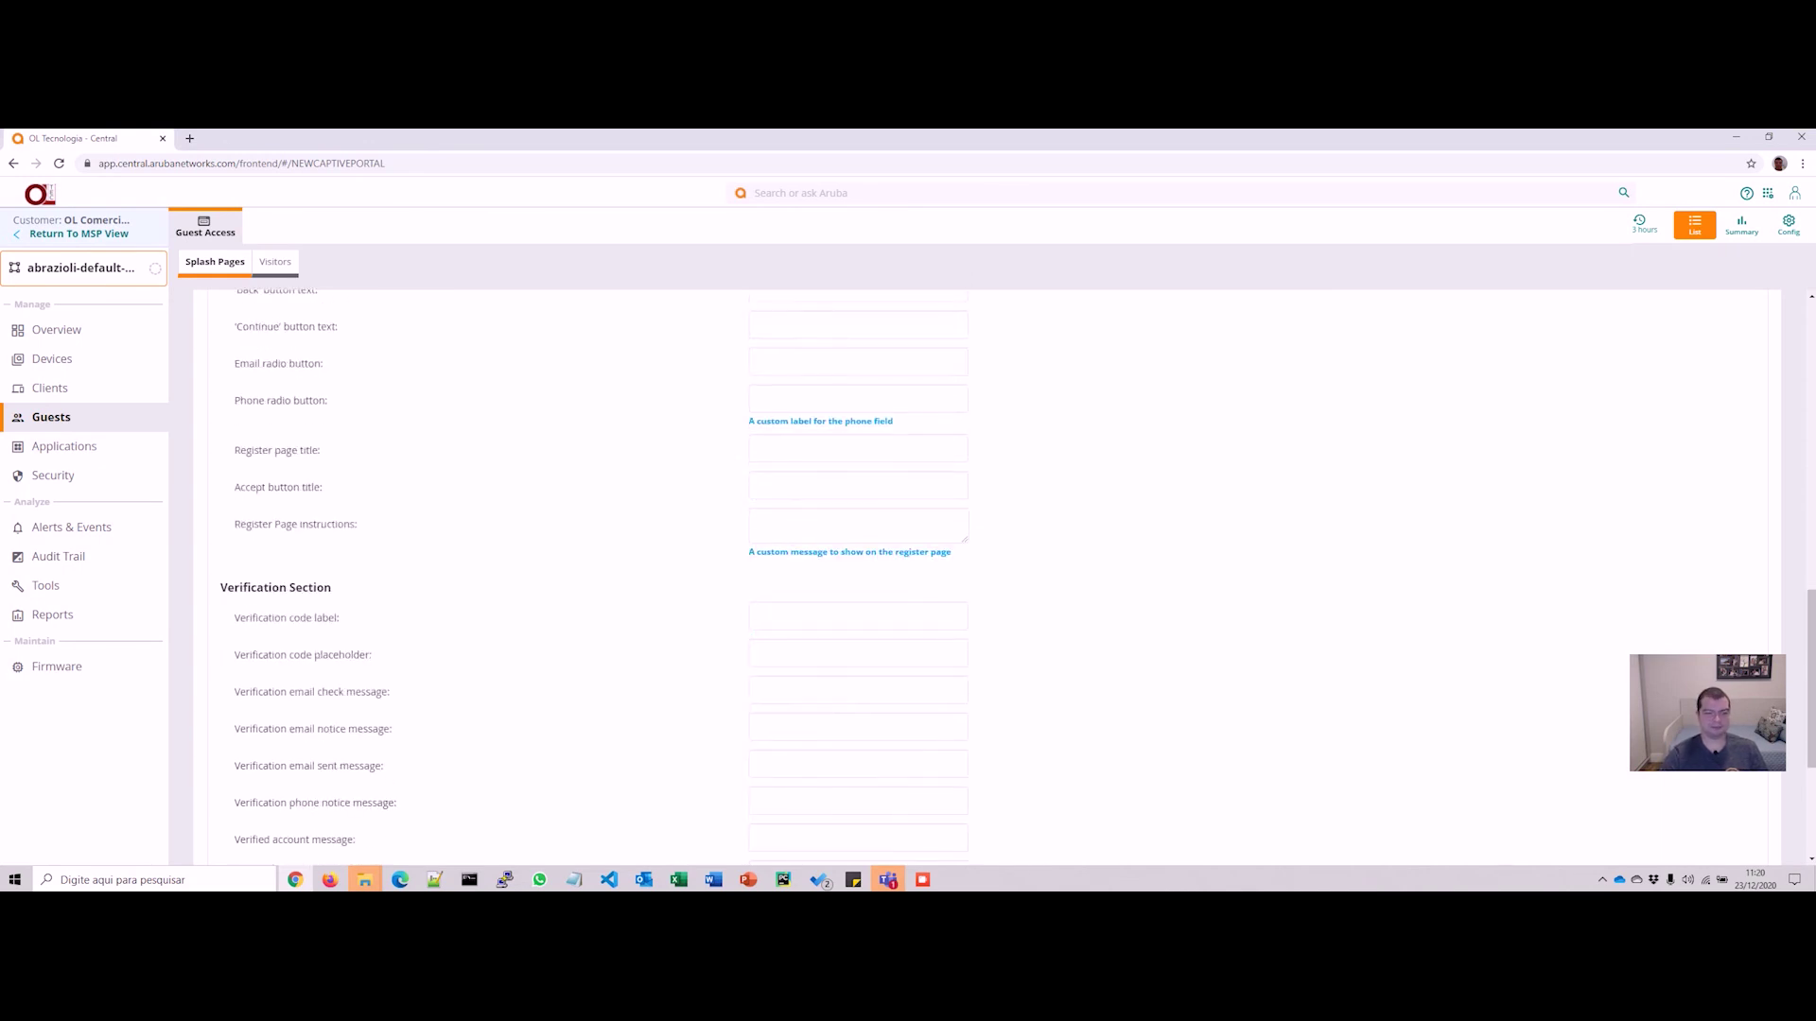
pyautogui.scroll(-3, 946, 567)
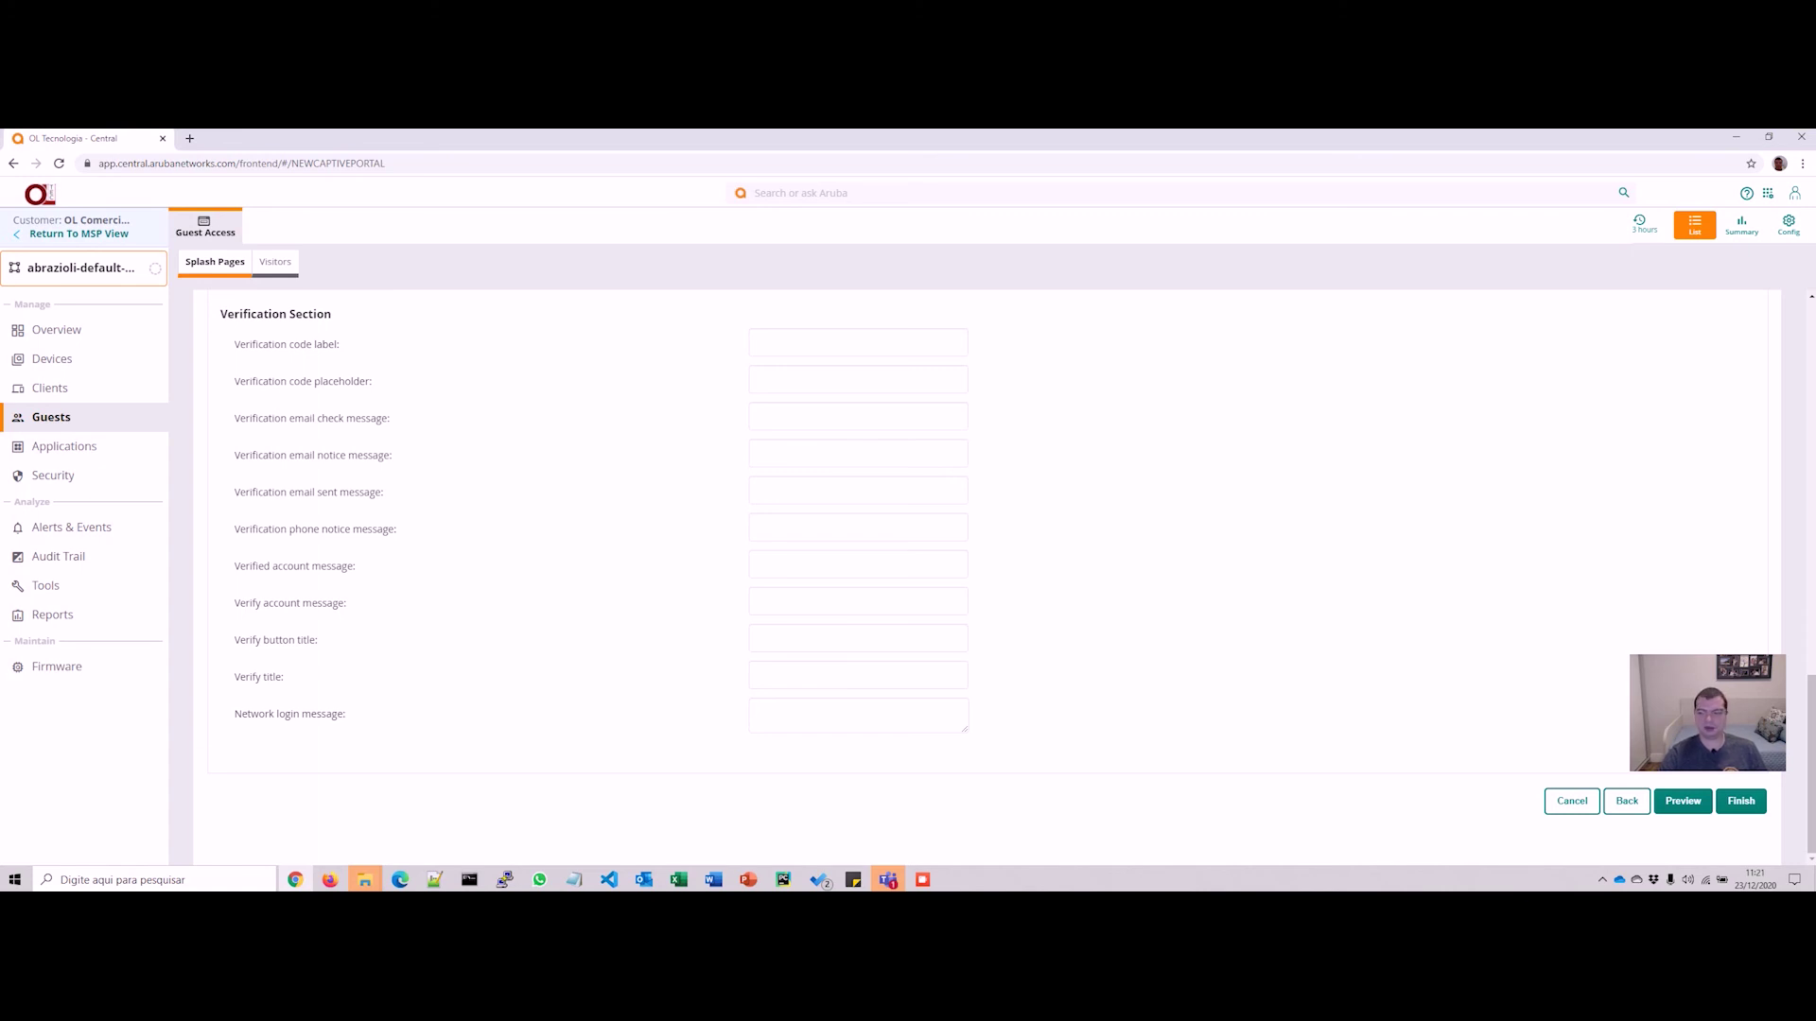
pyautogui.click(1741, 801)
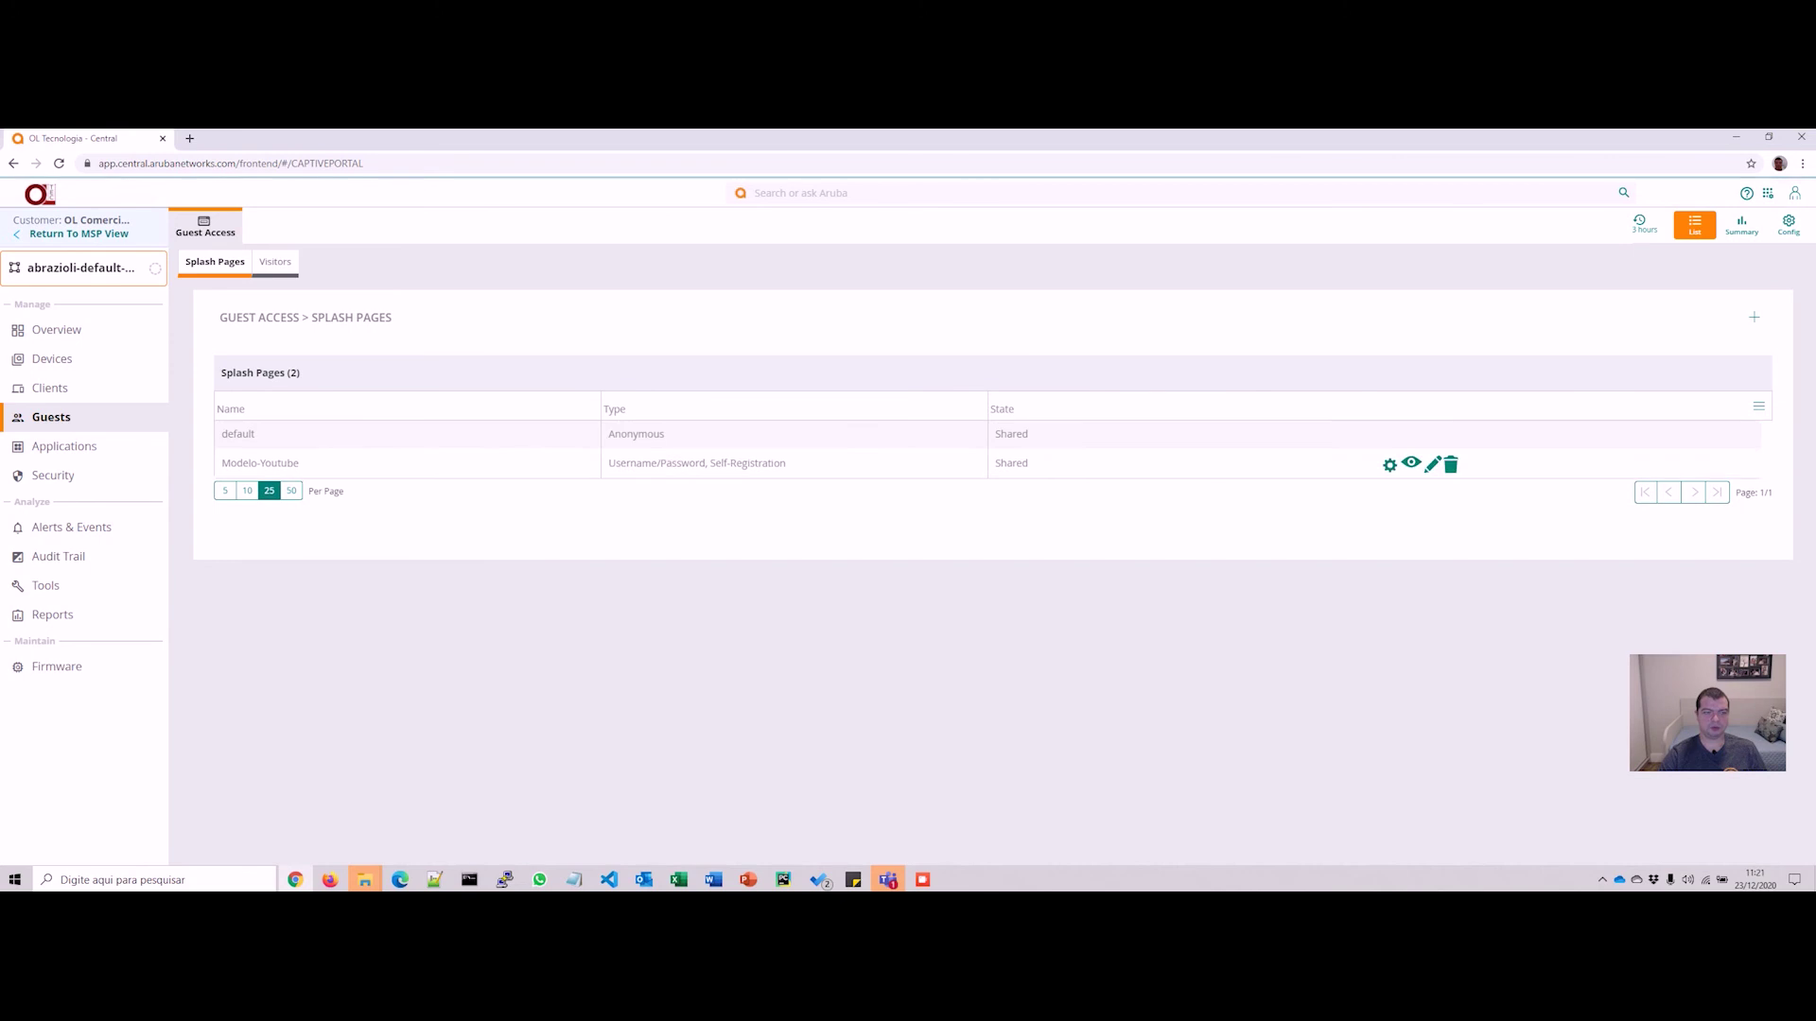
# Step: Select Modelo-Youtube in the Splash Pages list and open its login page preview
pyautogui.click(260, 462)
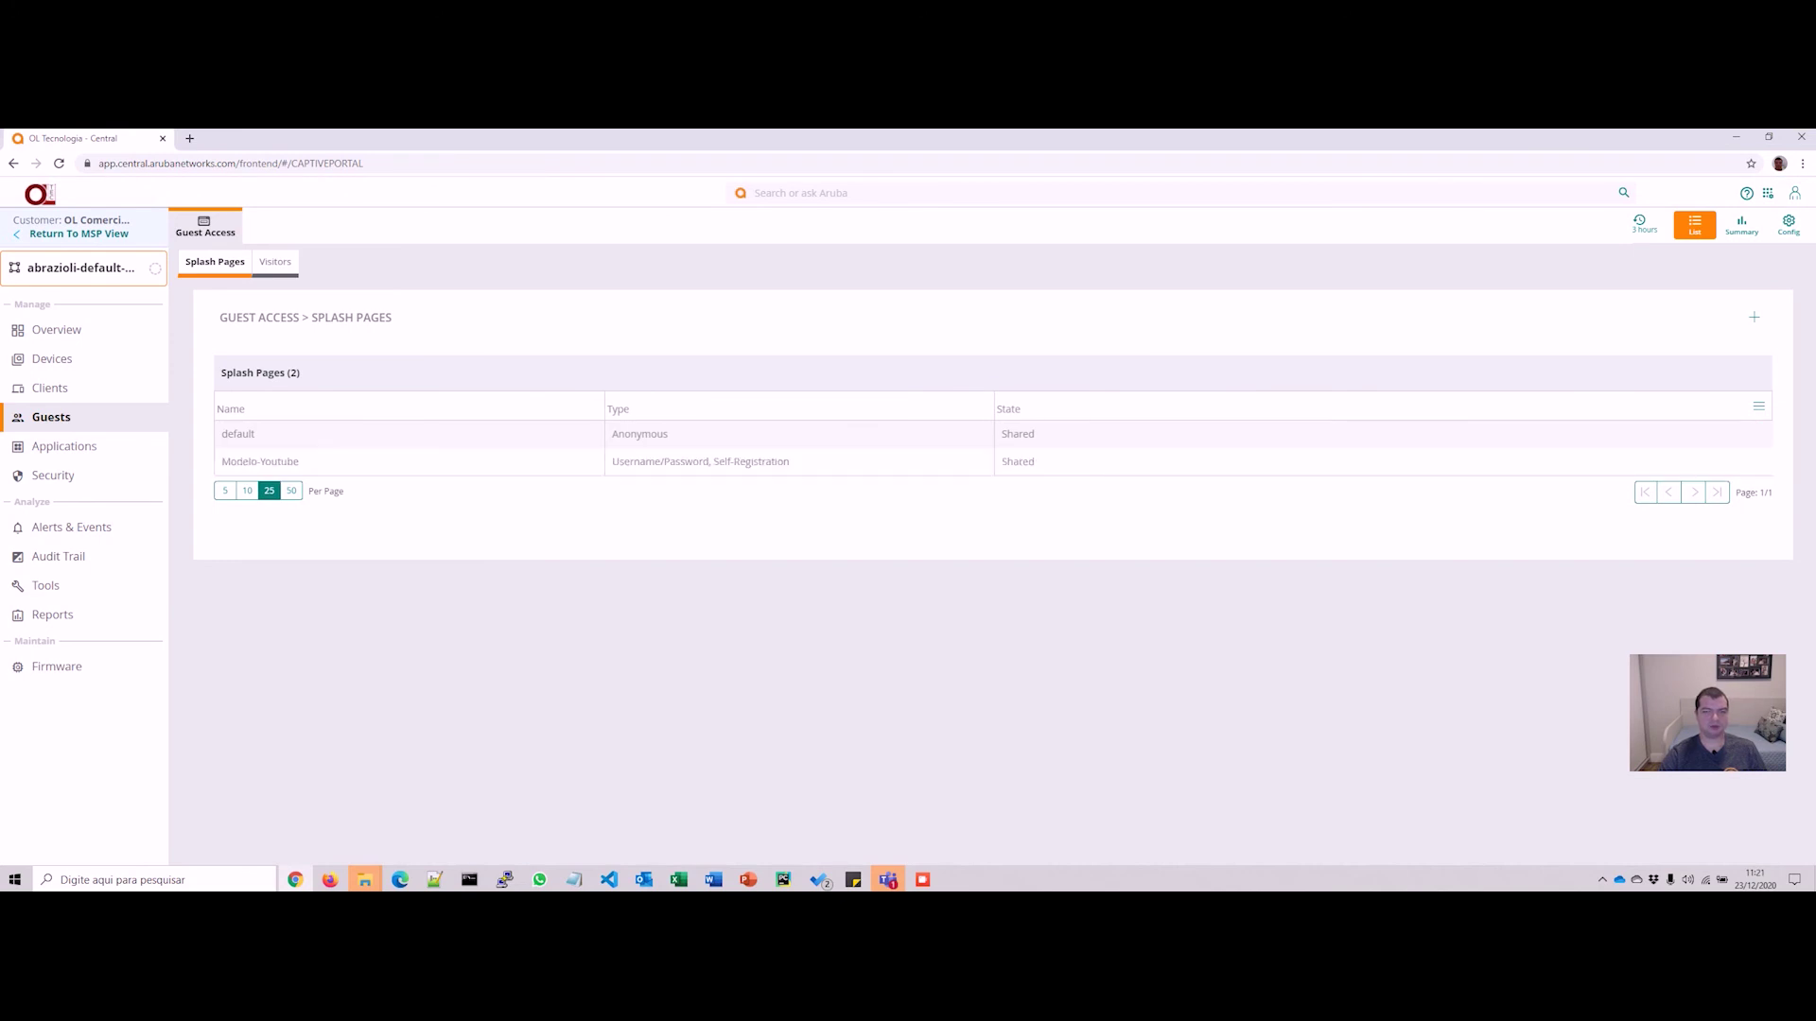
pyautogui.moveTo(1418, 463)
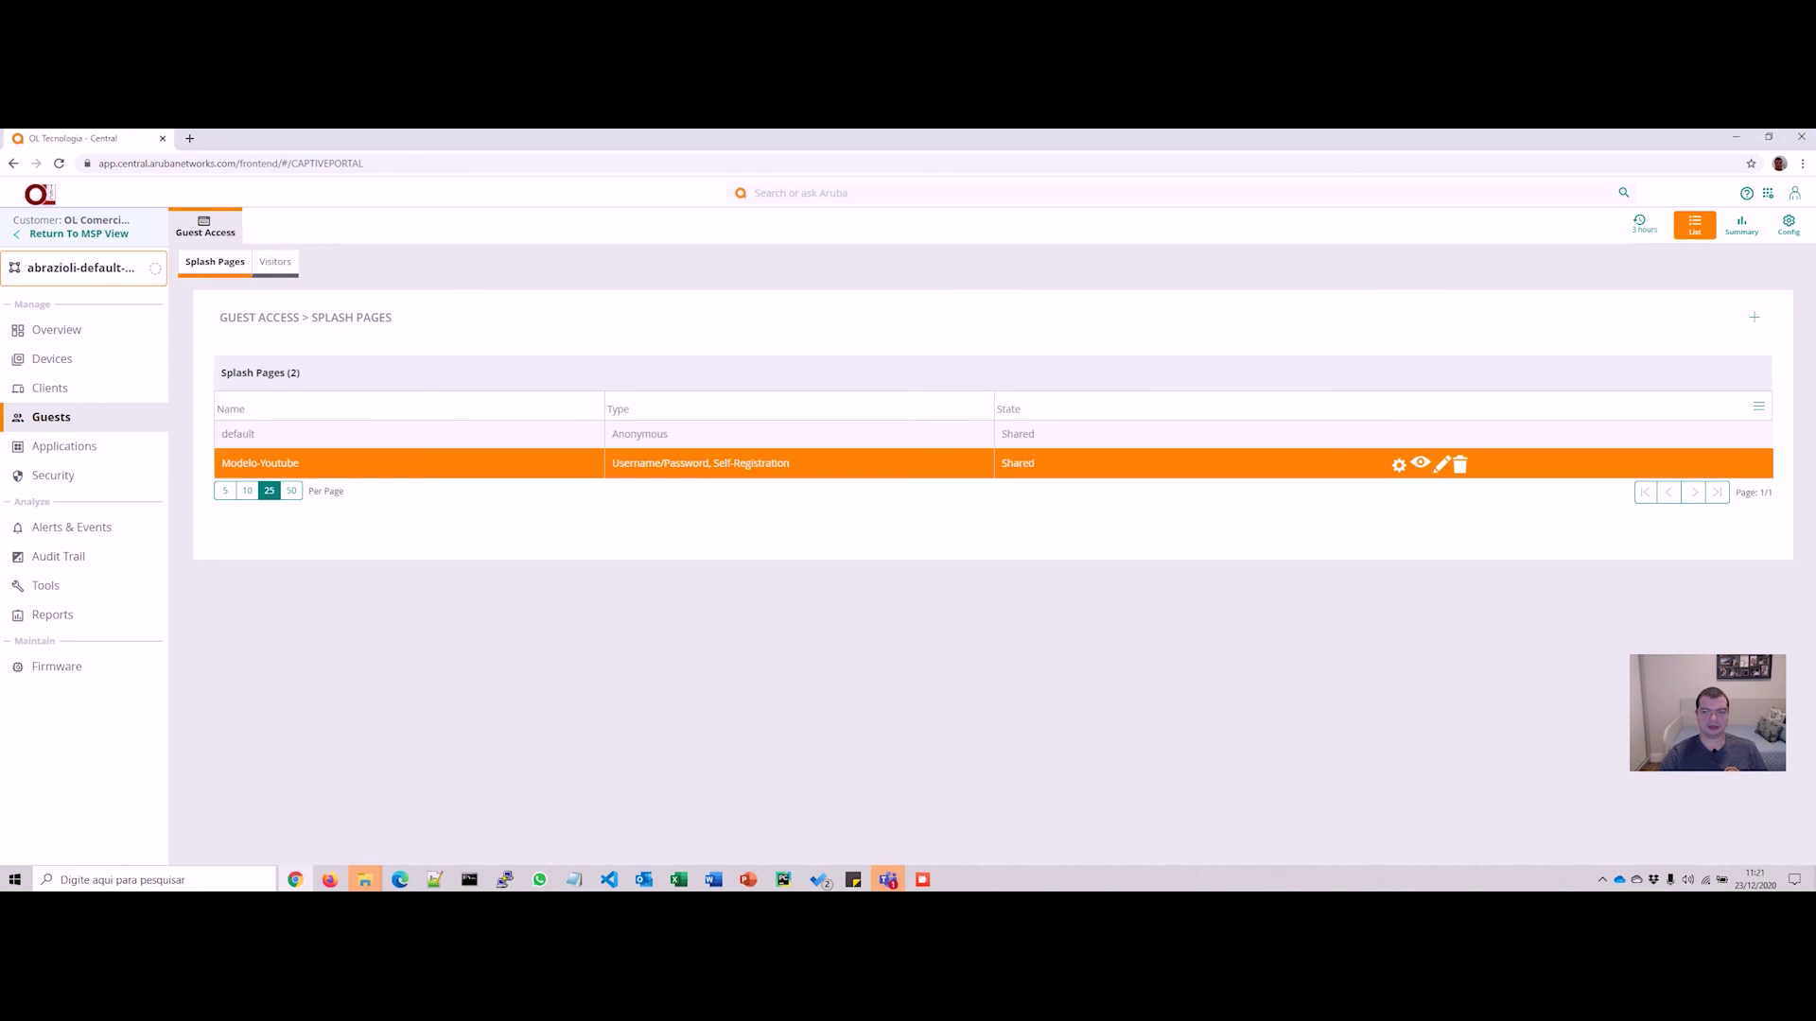
pyautogui.click(1421, 463)
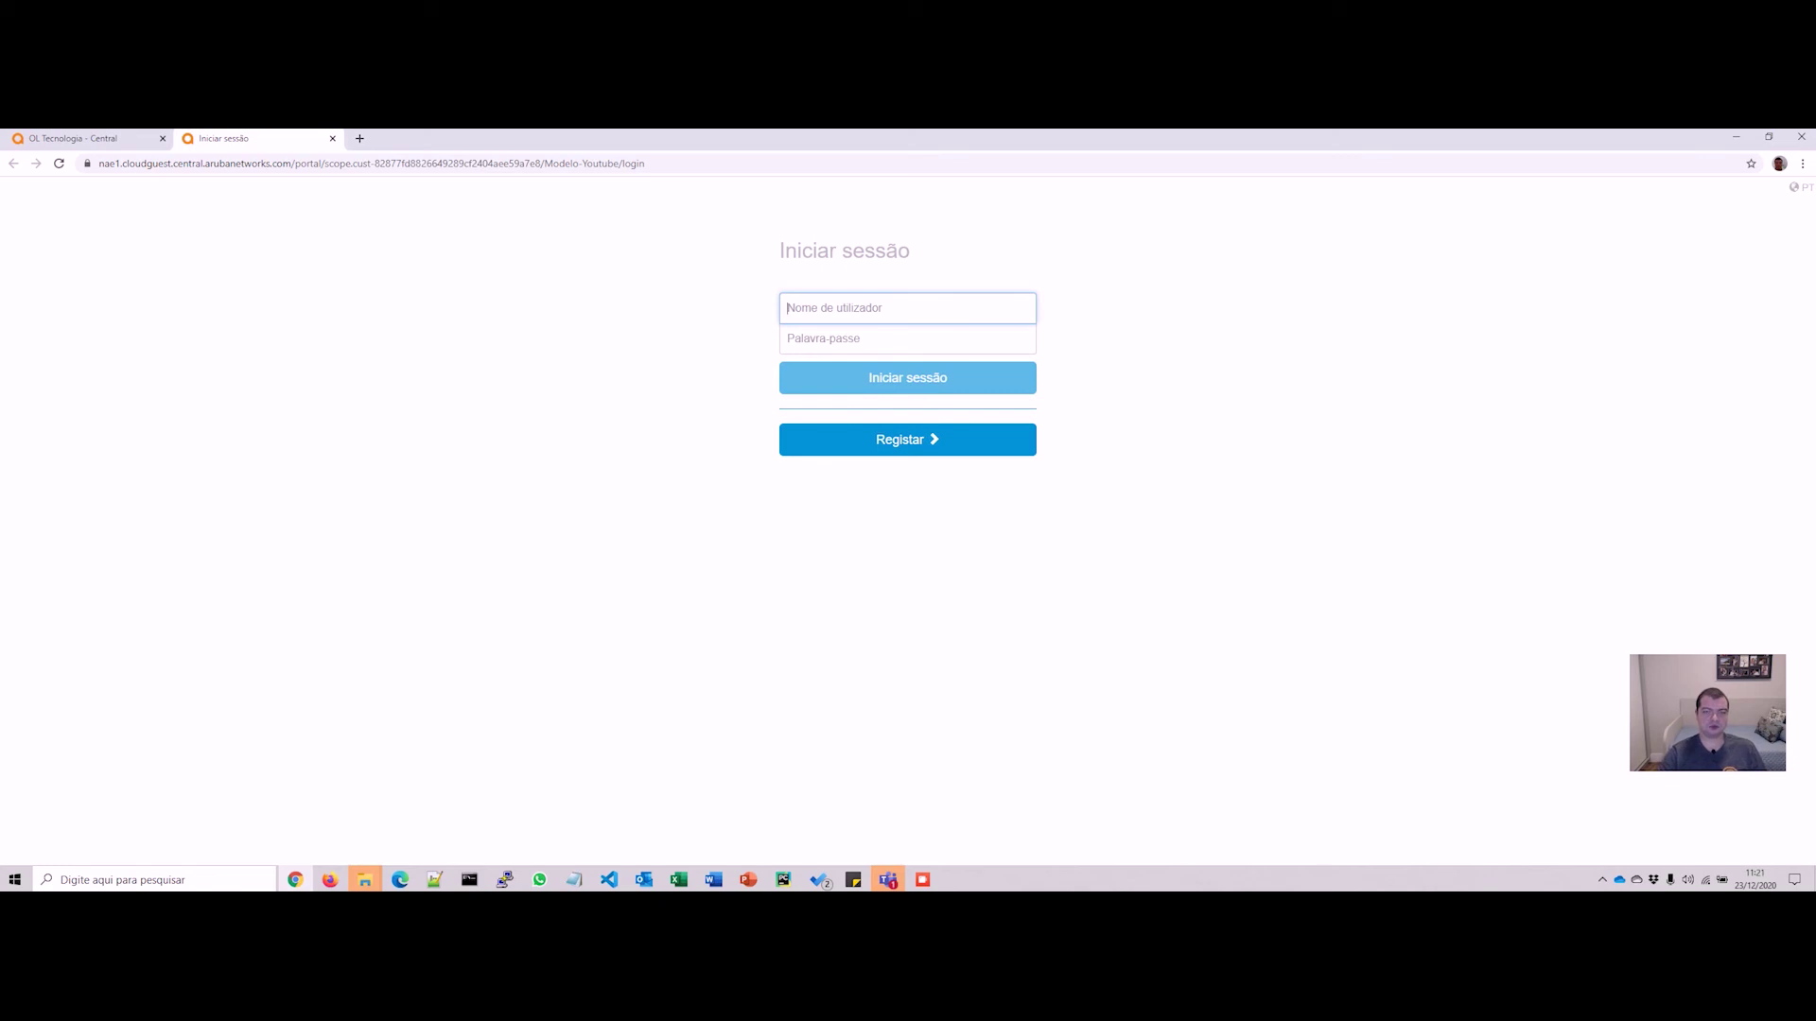
pyautogui.click(907, 309)
pyautogui.click(1173, 398)
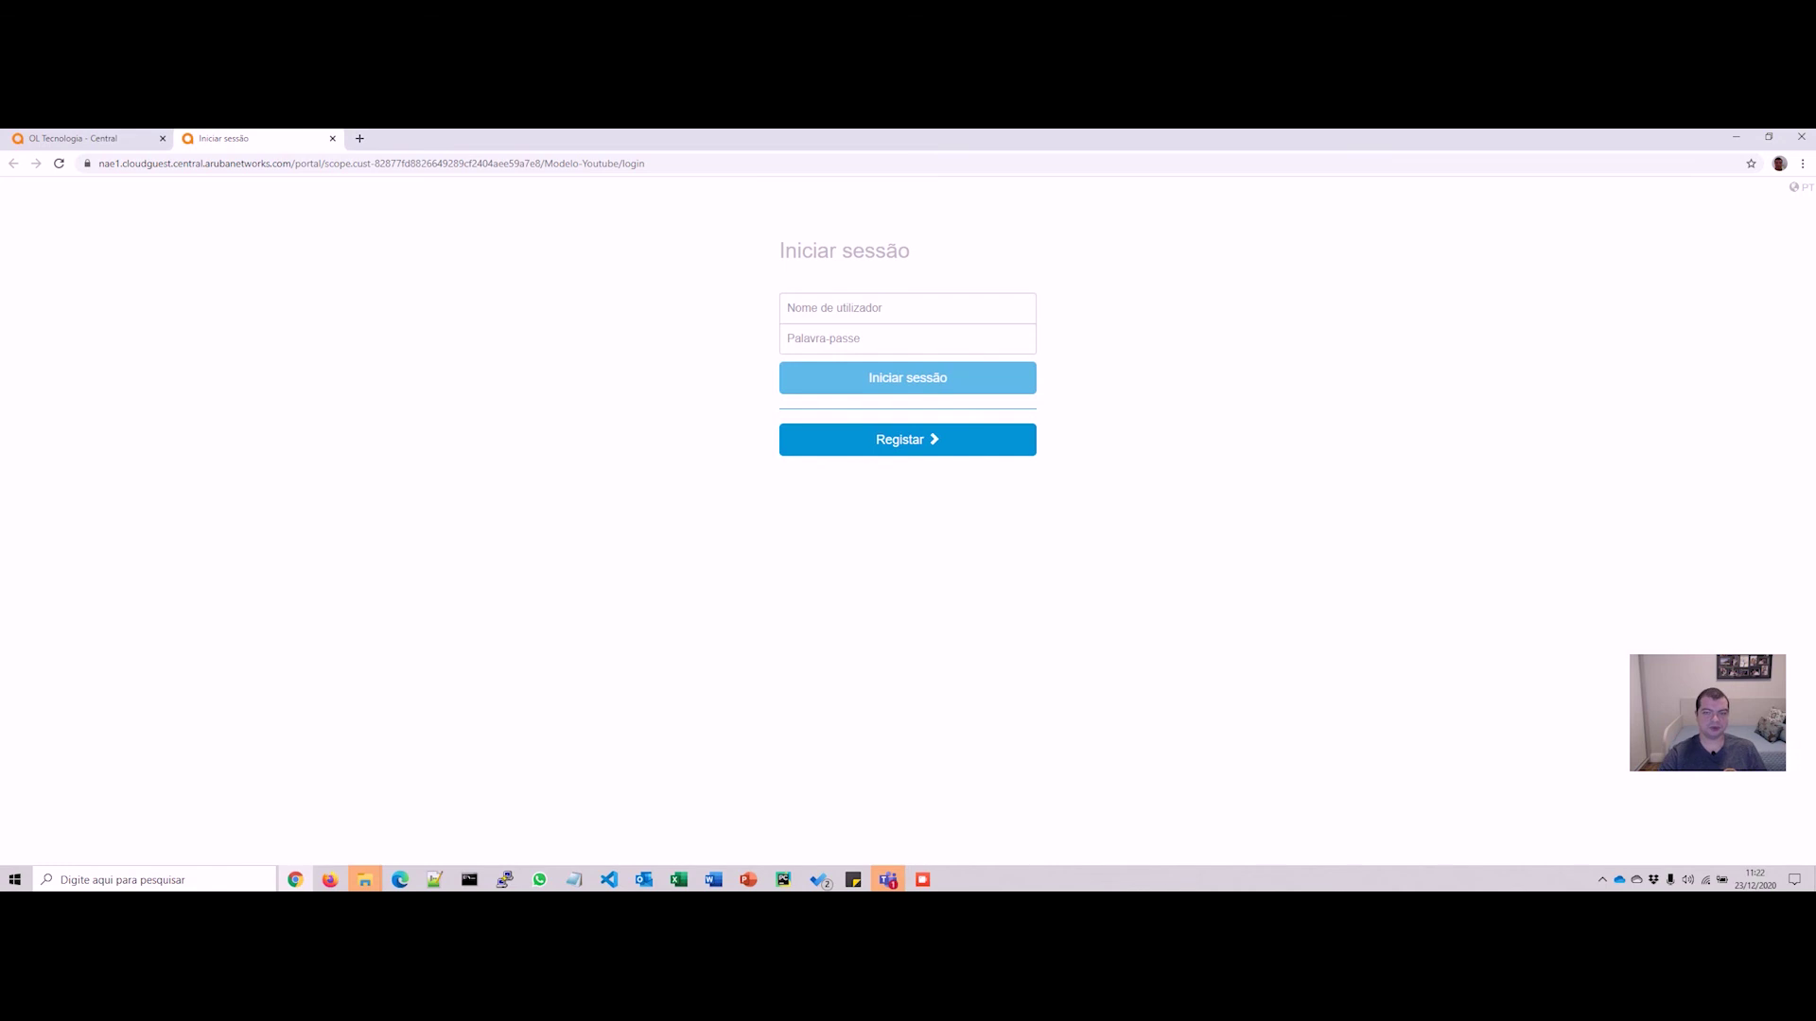
# Step: Move the preview into its own phone-sized window and open its Registar page
pyautogui.moveTo(246, 139); pyautogui.dragTo(431, 223)
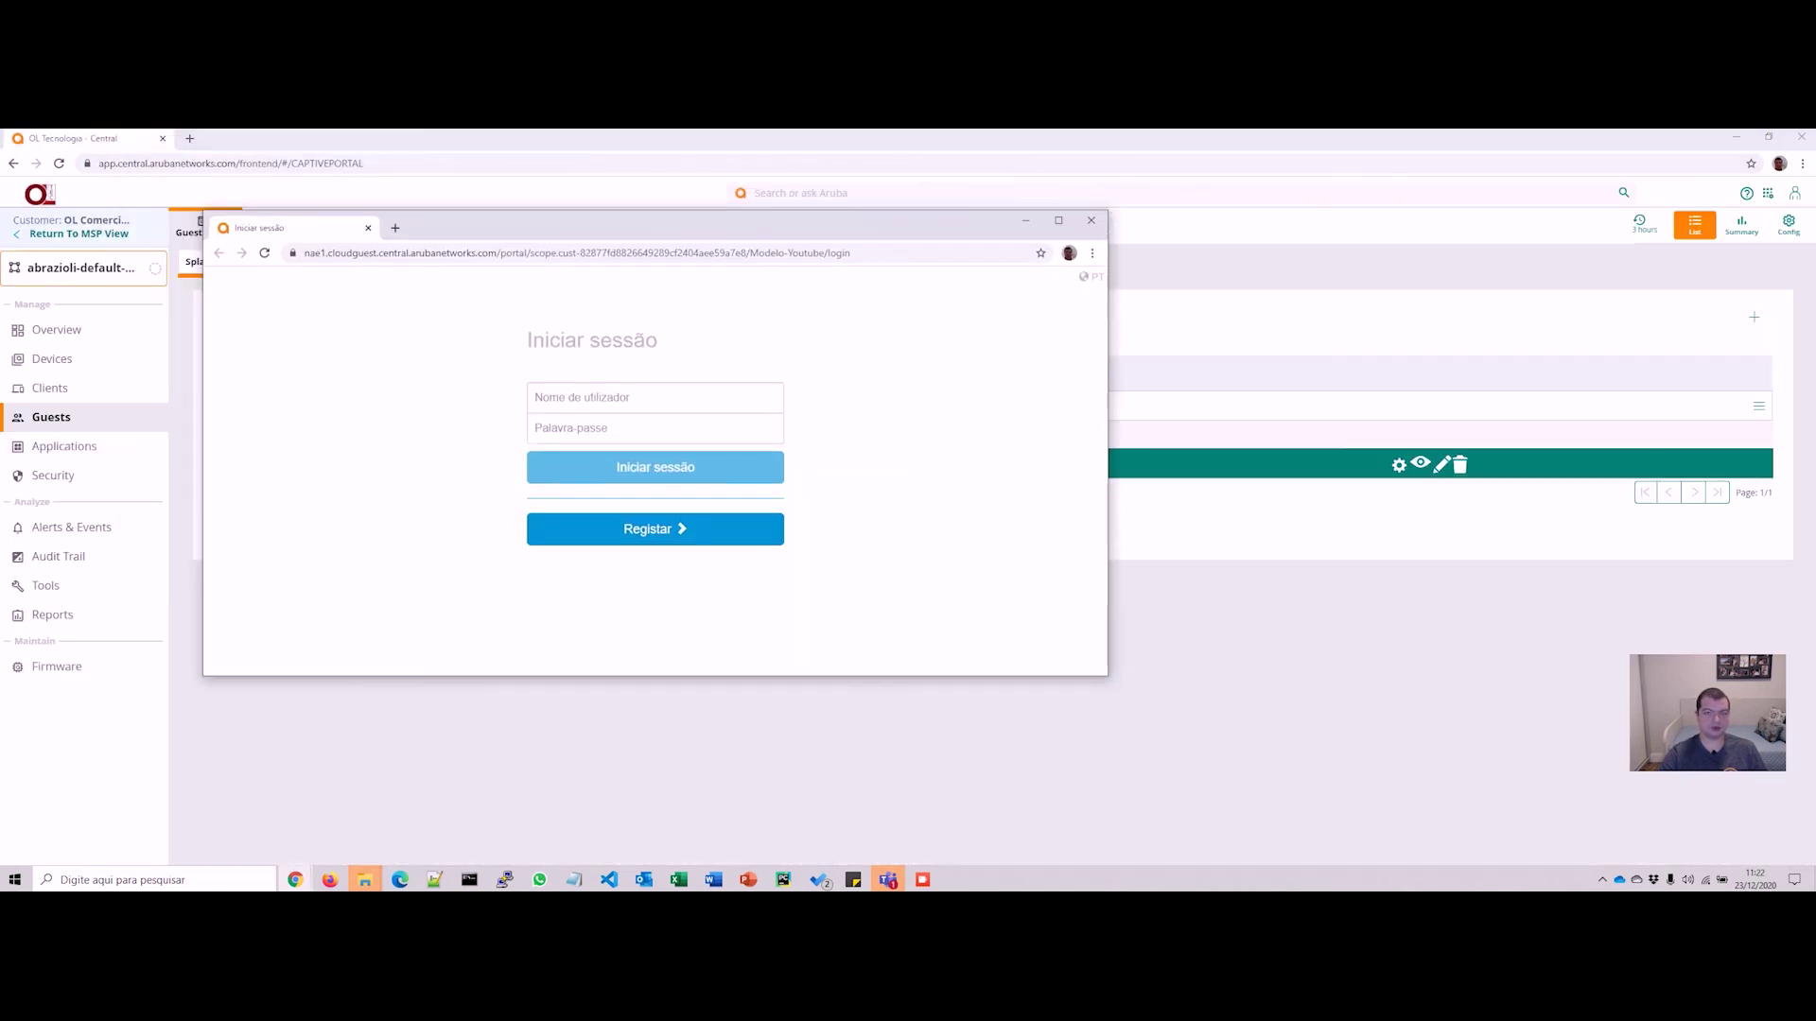
pyautogui.moveTo(1107, 676); pyautogui.dragTo(756, 792)
pyautogui.click(479, 398)
pyautogui.click(662, 435)
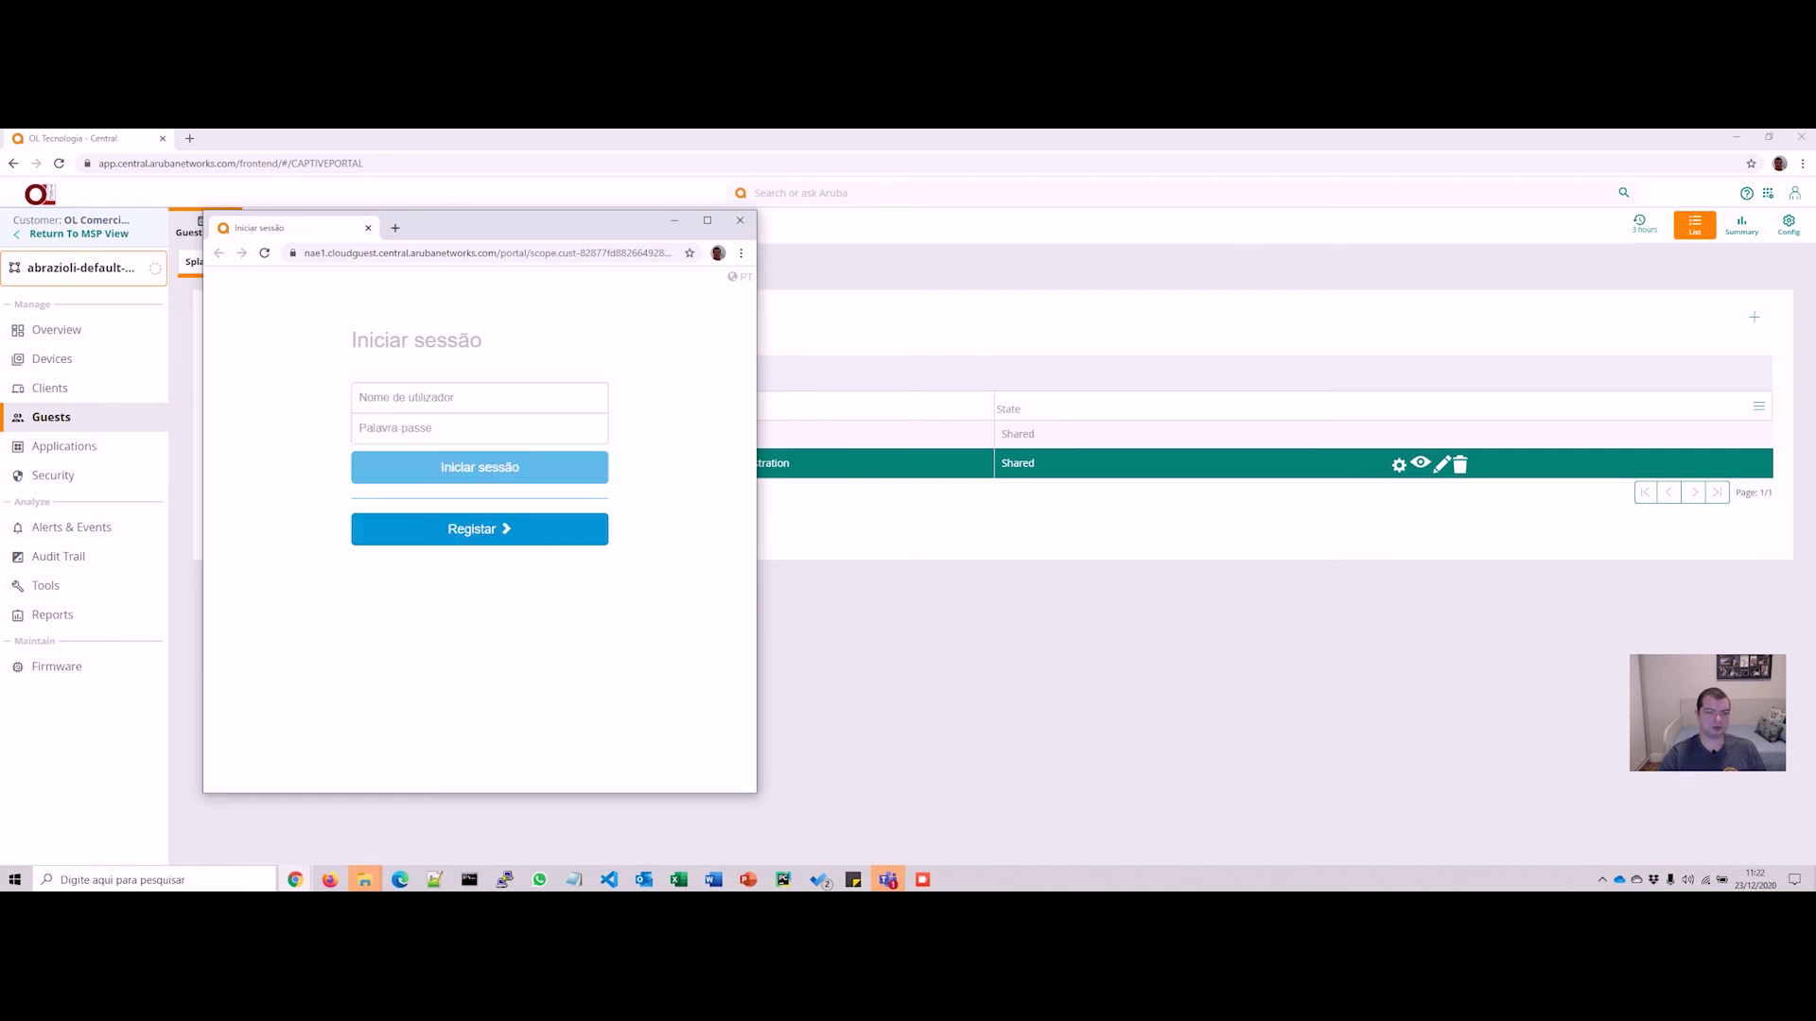
pyautogui.click(479, 529)
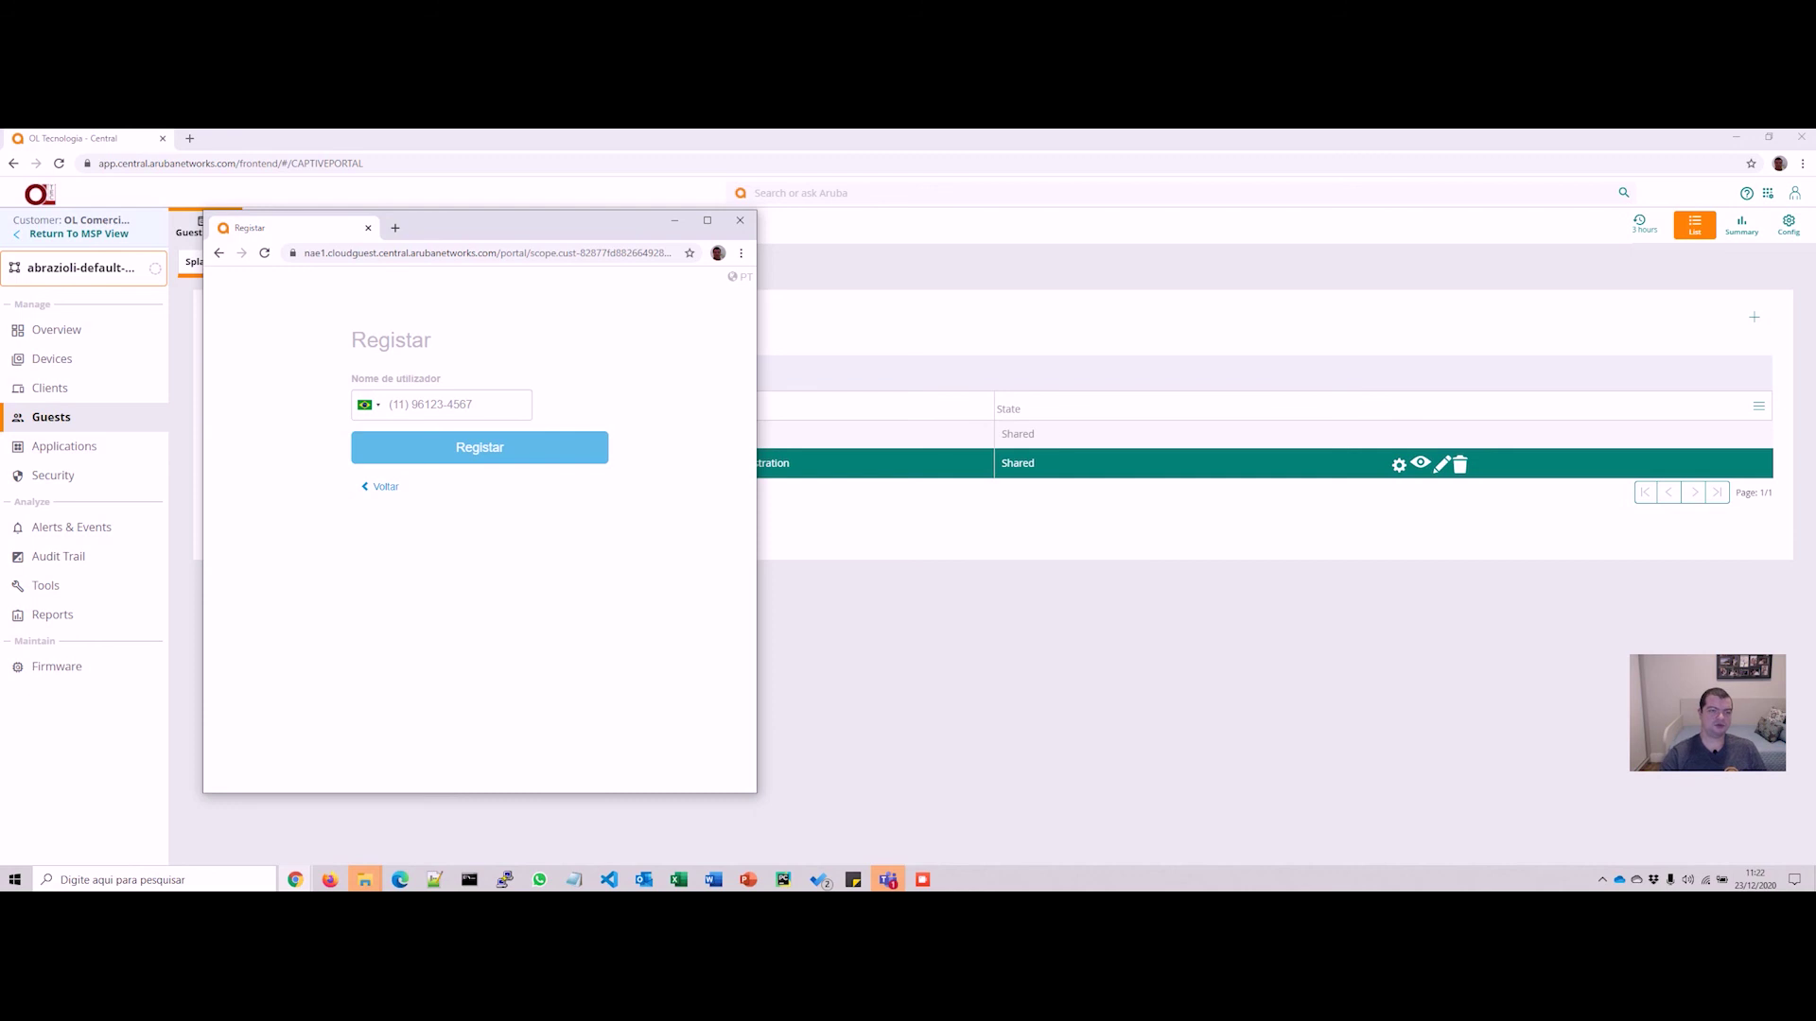
pyautogui.click(367, 405)
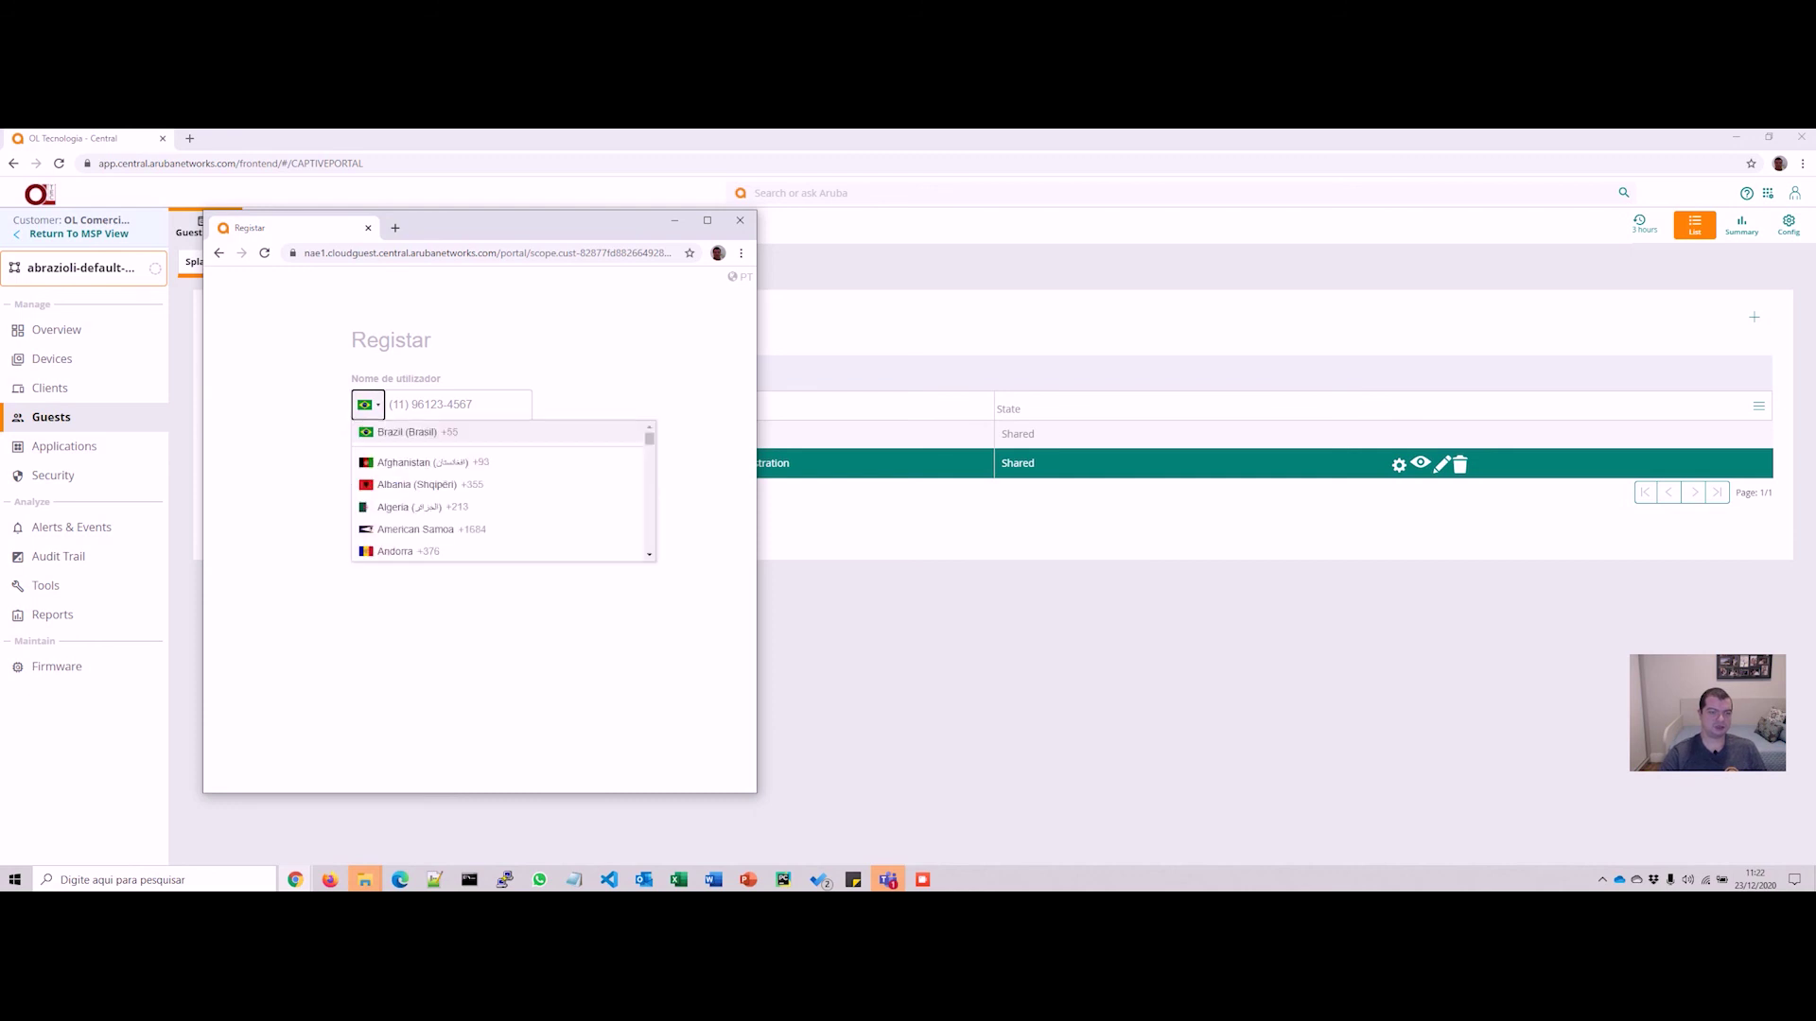
pyautogui.click(407, 432)
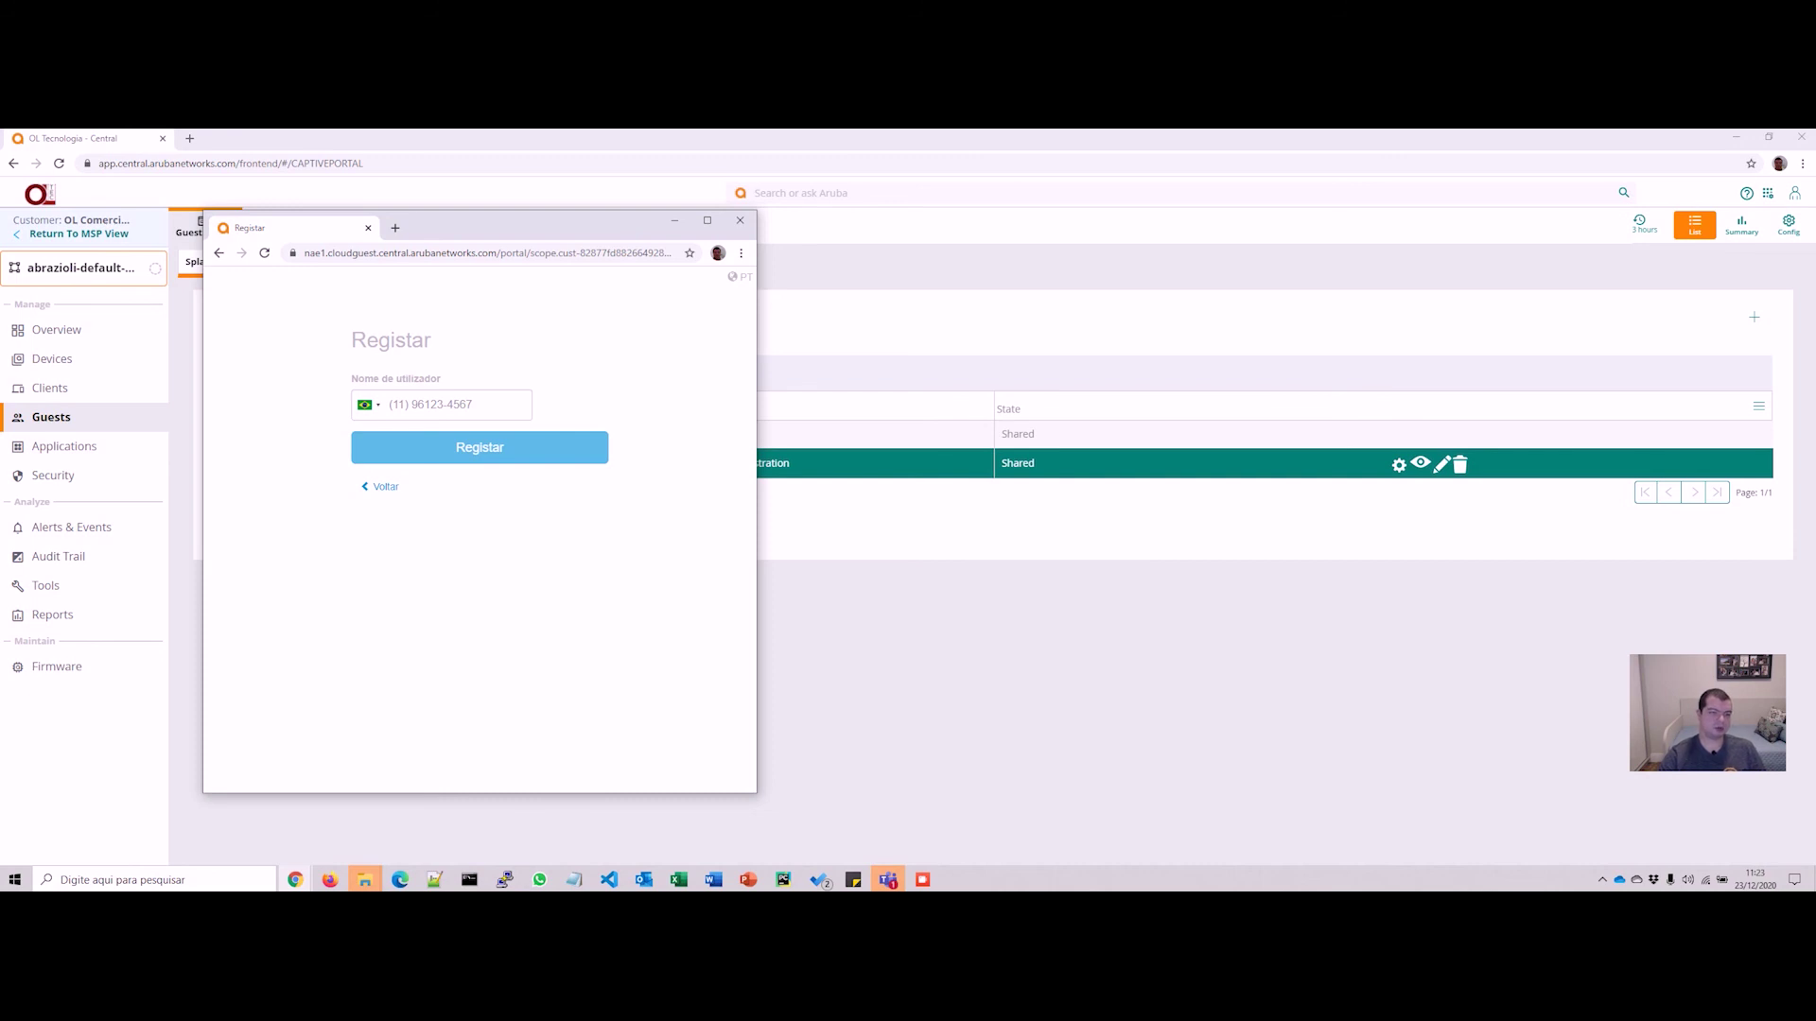
pyautogui.click(442, 405)
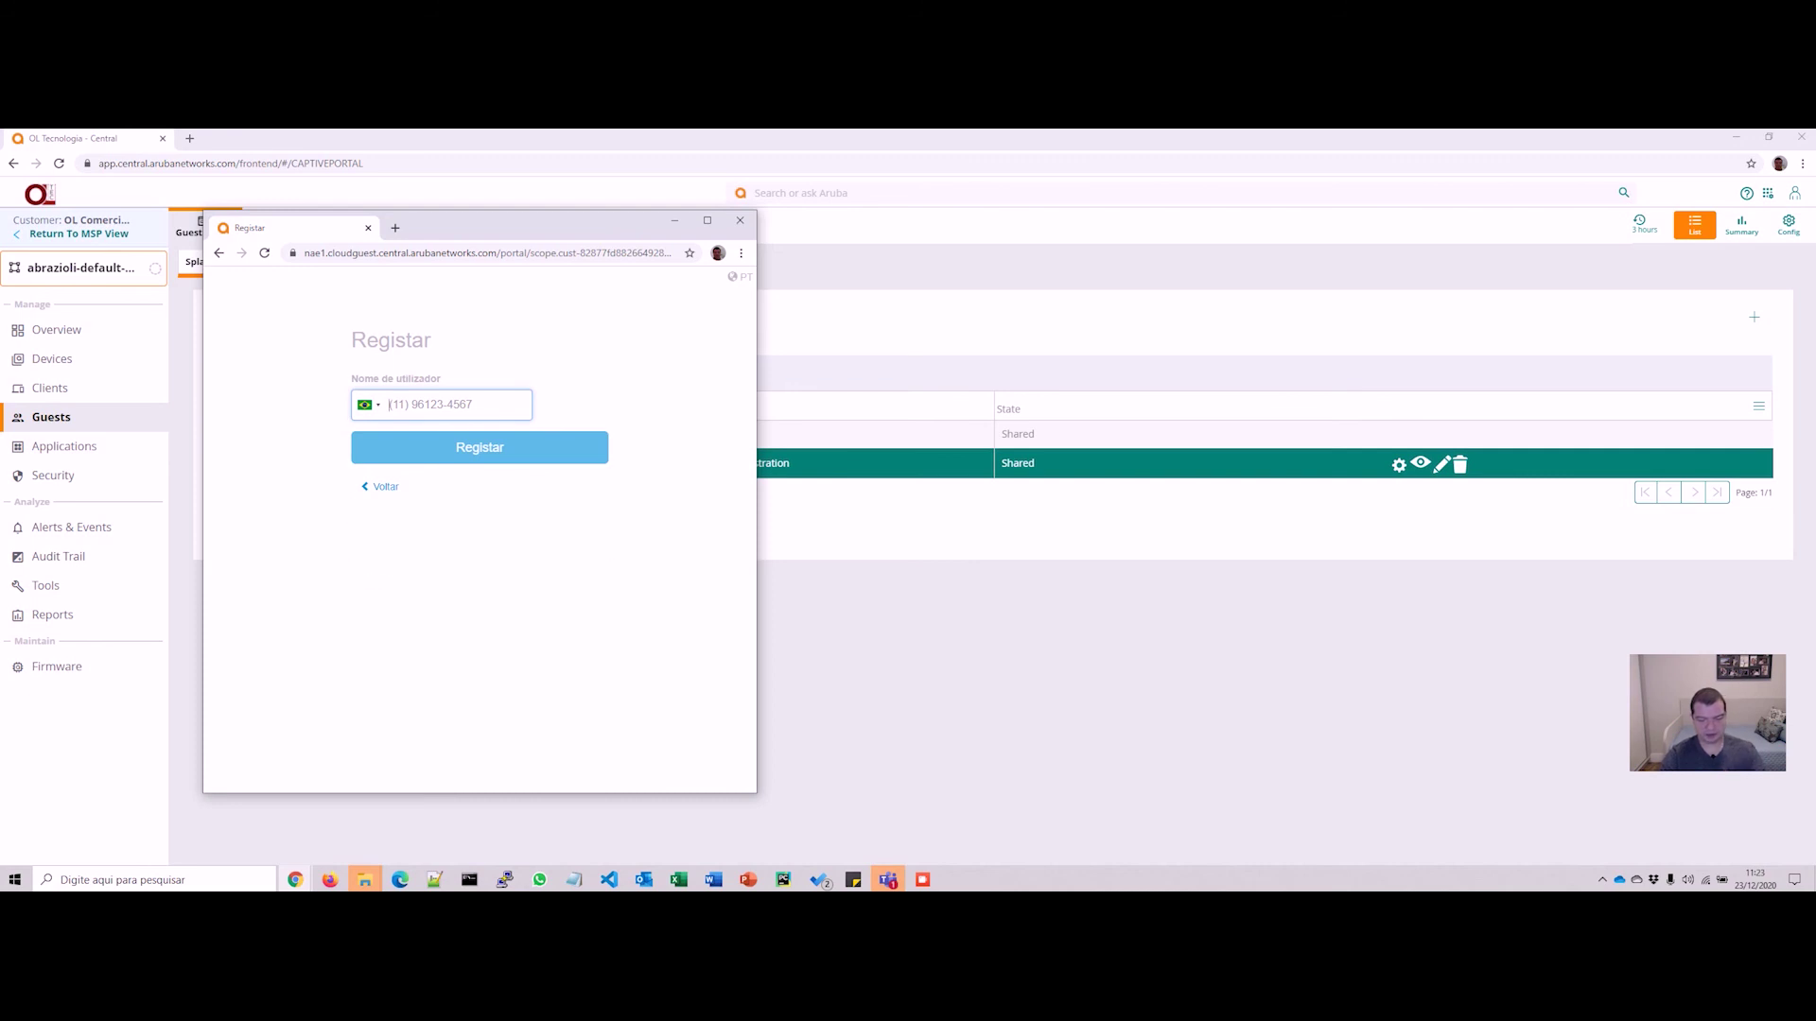
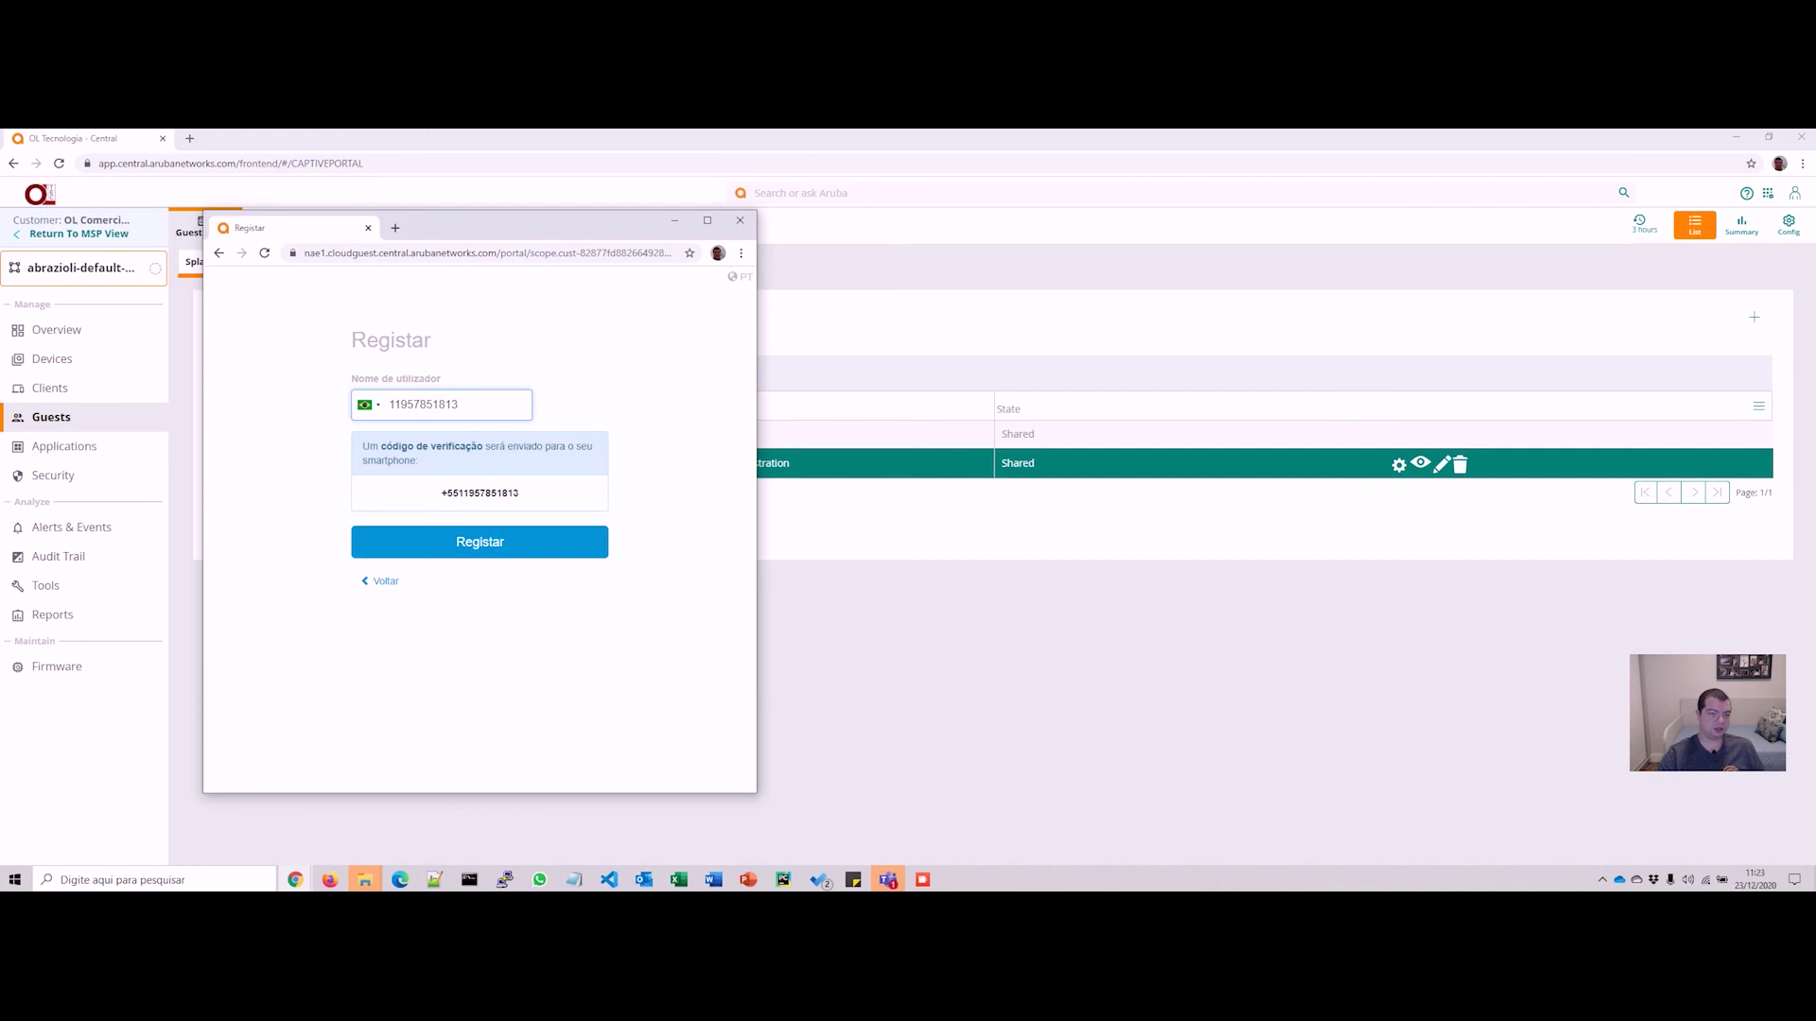
# Step: Register a phone number in the preview to reach the Verificar conta page
pyautogui.press('Tab')
pyautogui.press('Return')
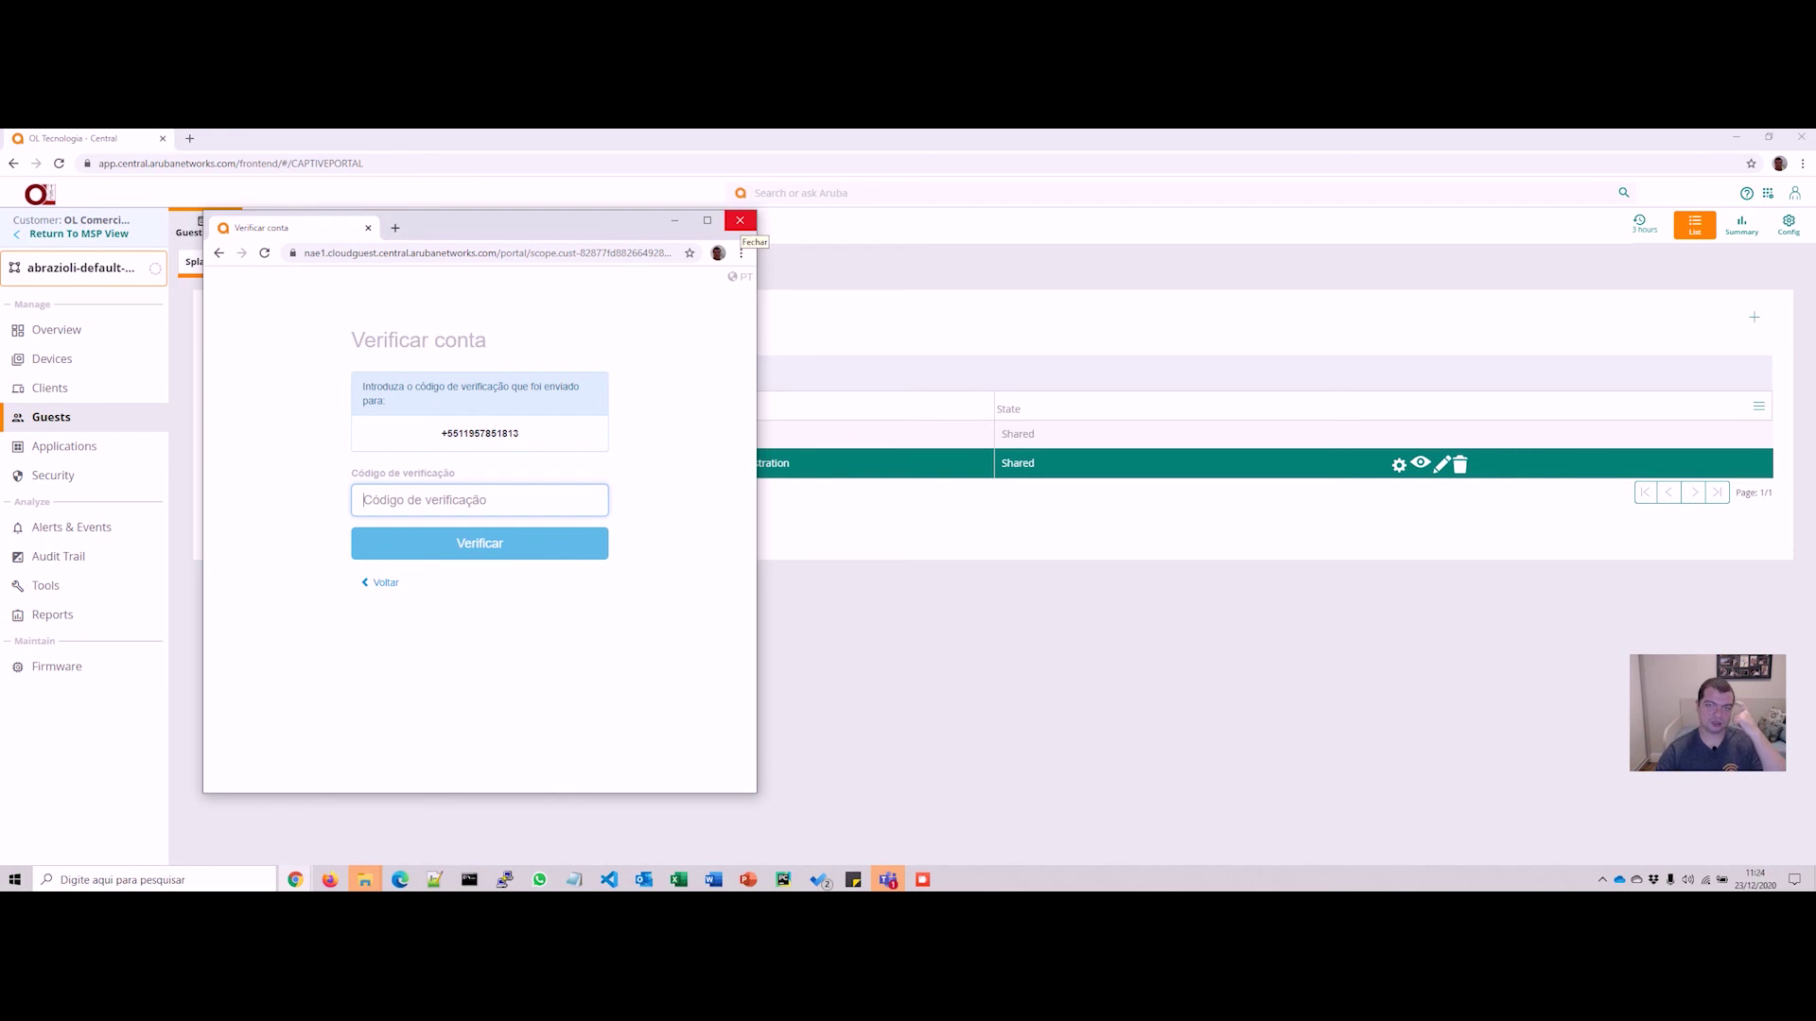
# Step: Close the preview and show the access points' WLAN configuration from Devices
pyautogui.click(740, 221)
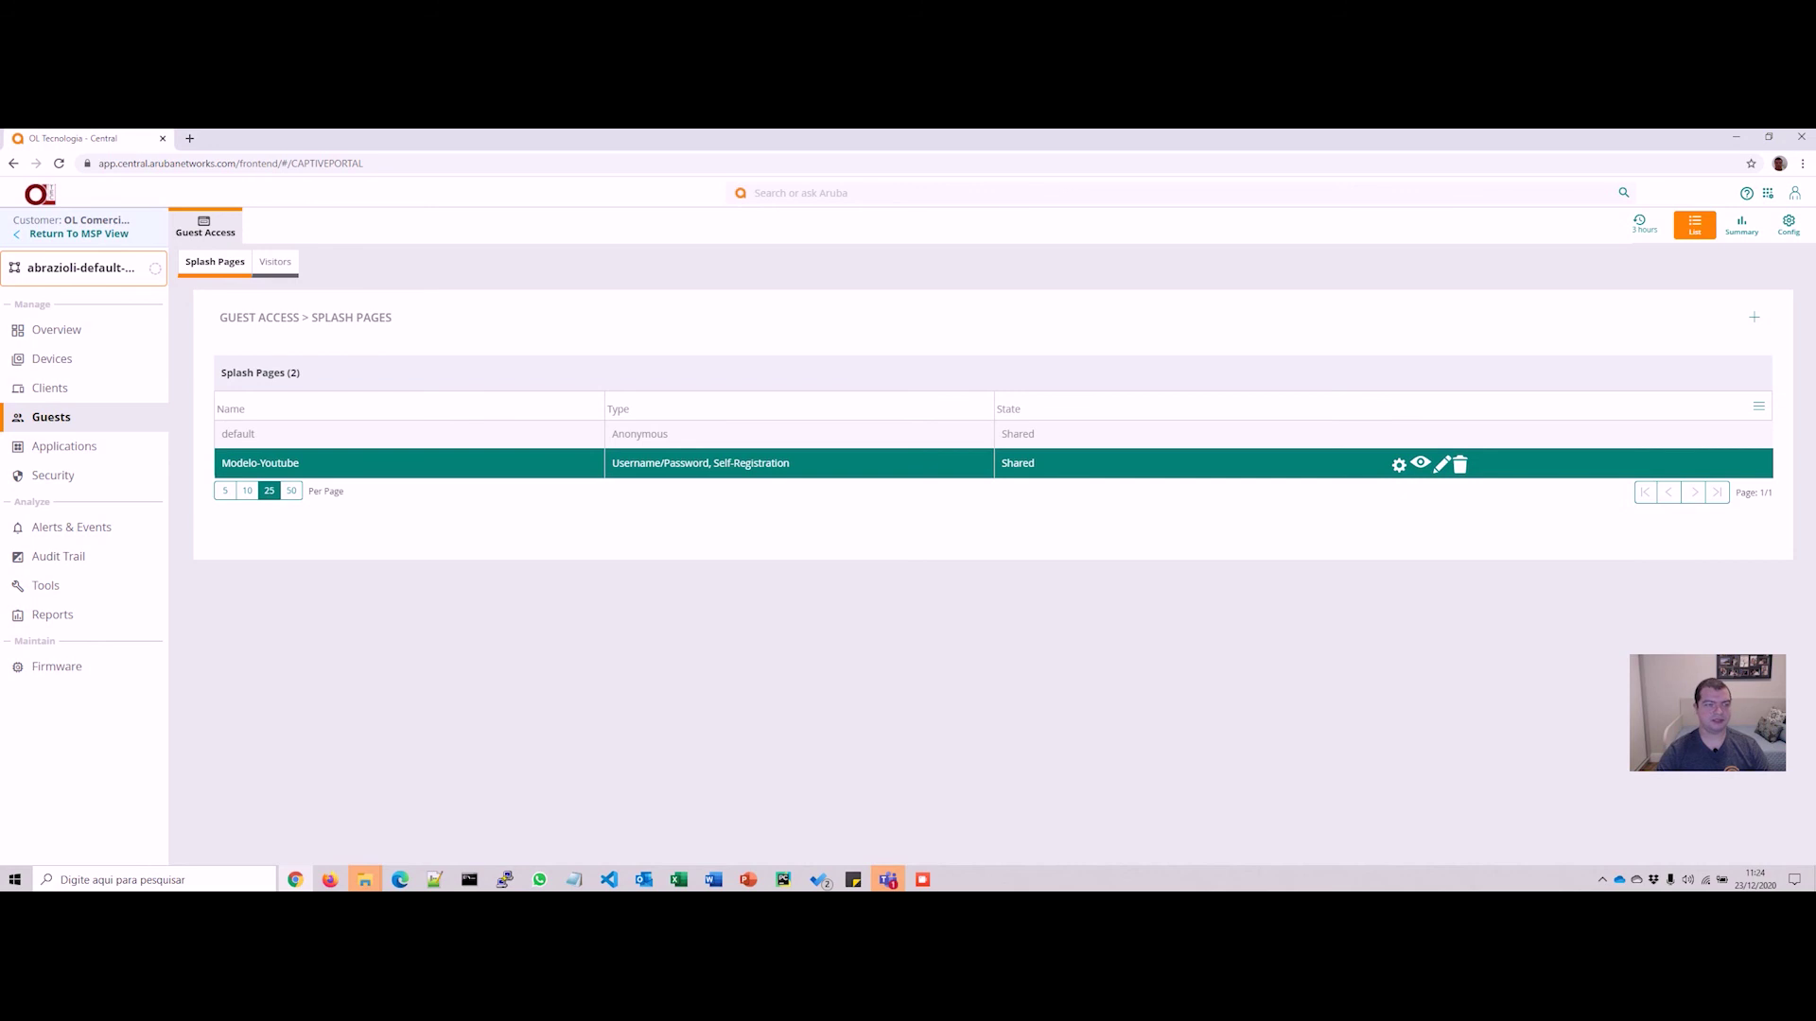
pyautogui.click(53, 359)
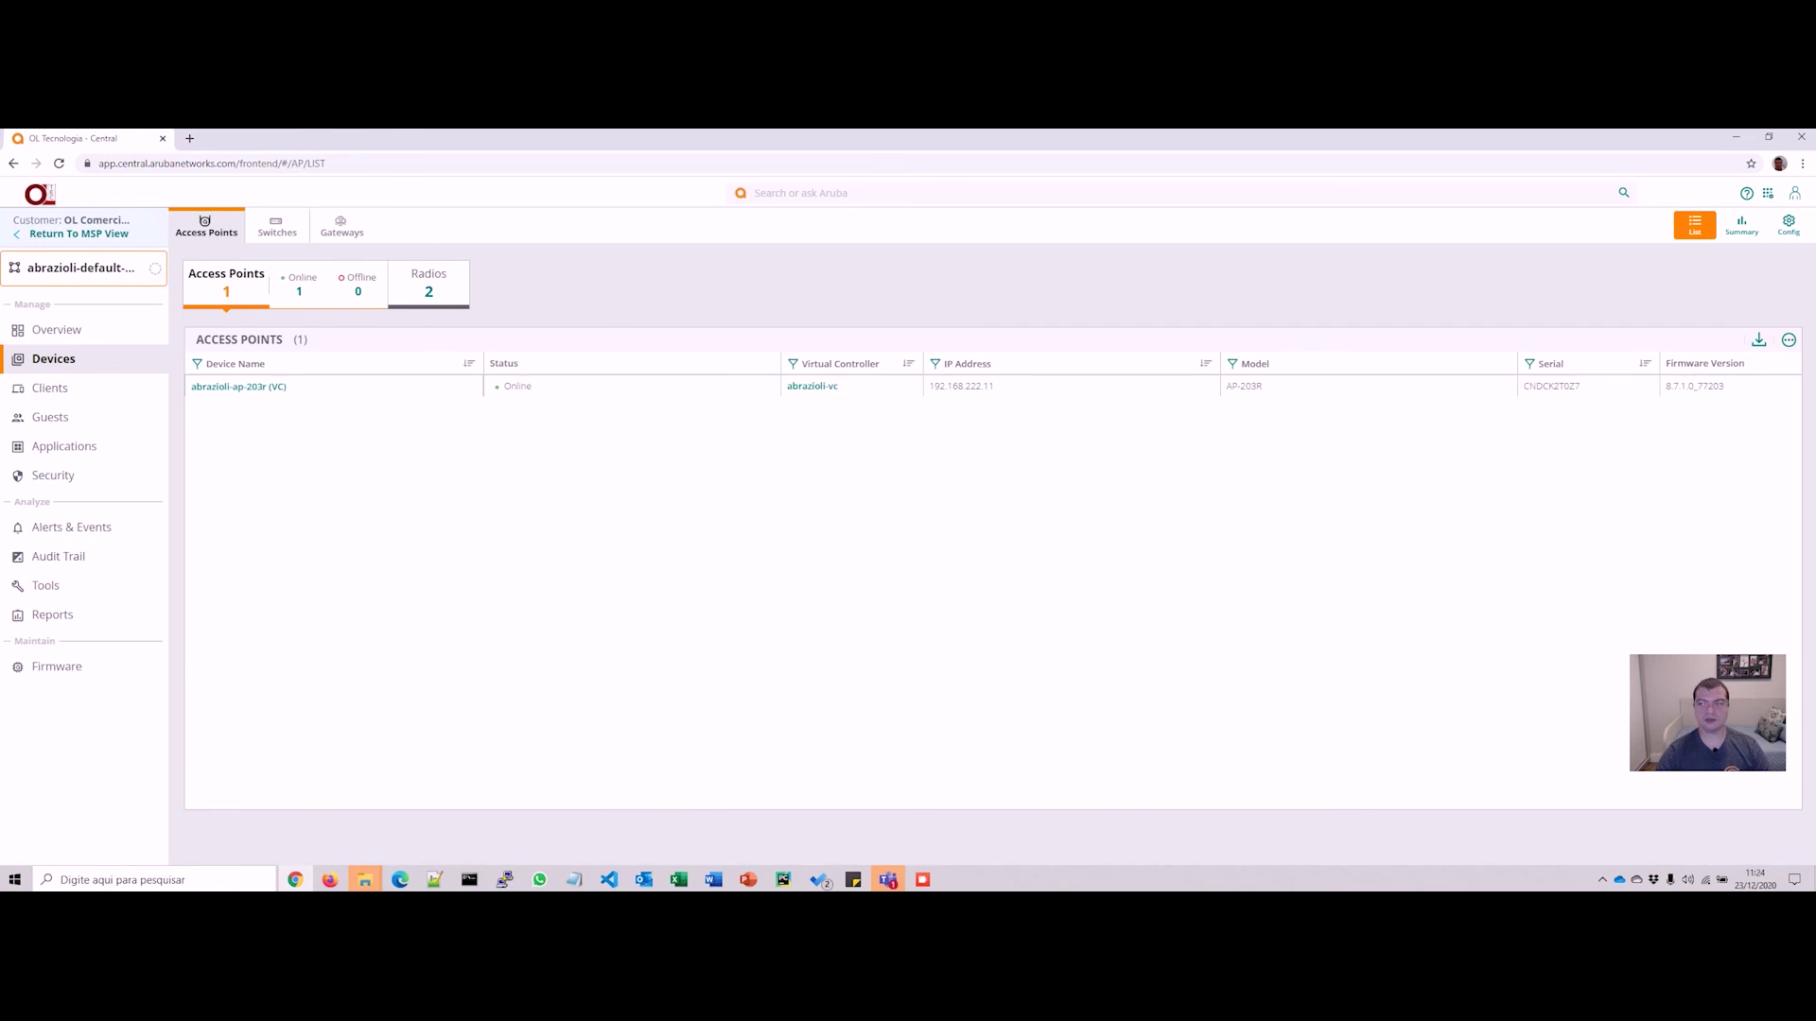
pyautogui.click(1789, 225)
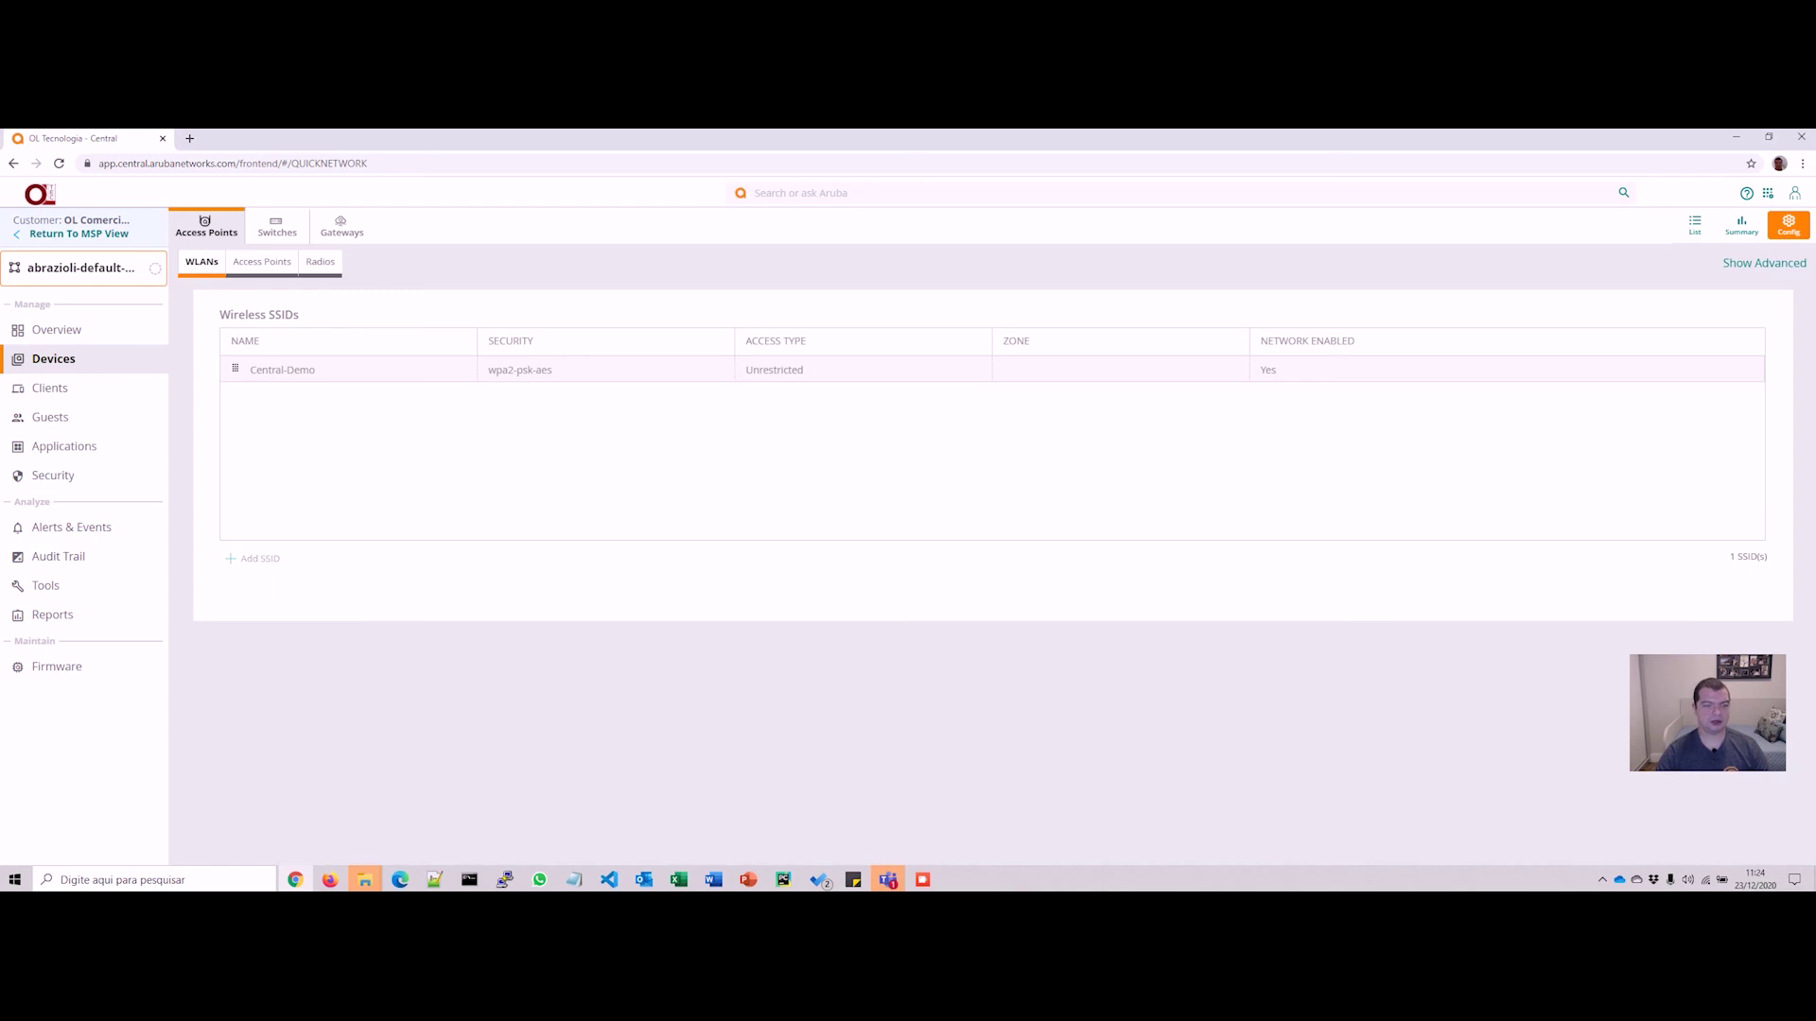
# Step: Add a new SSID named Visitantes and proceed to its VLANs step
pyautogui.click(252, 559)
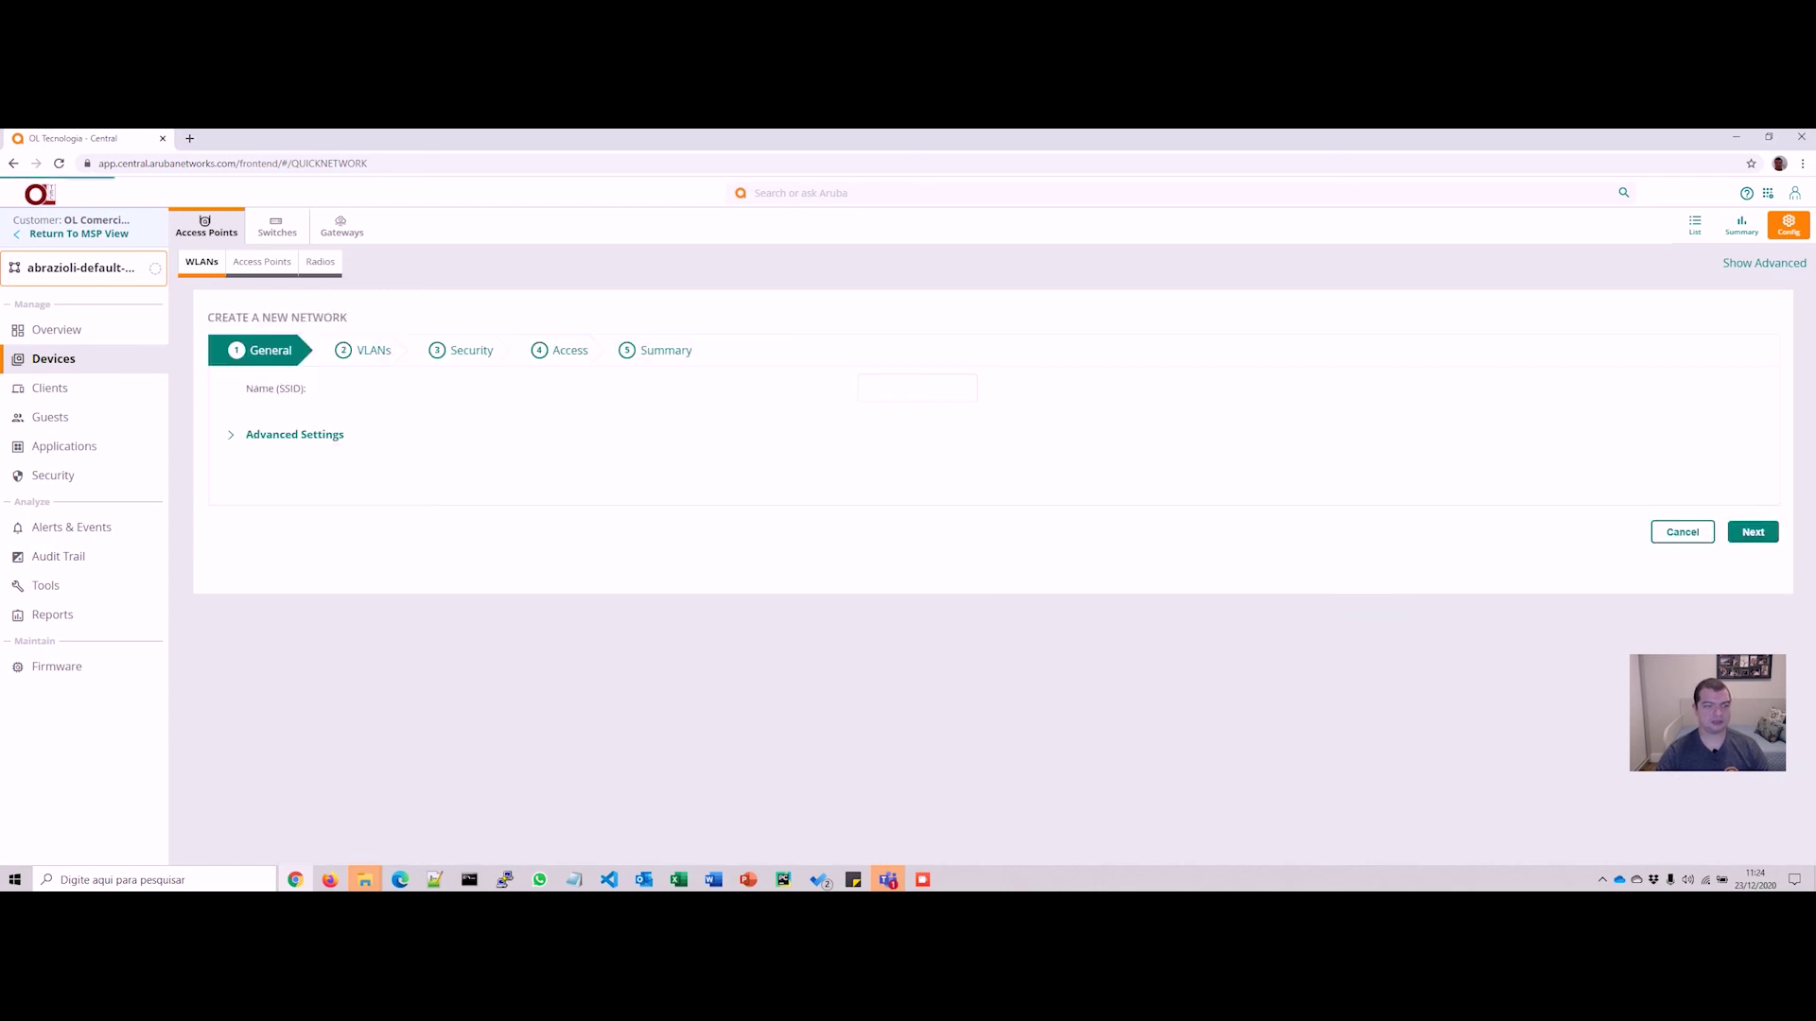
pyautogui.click(917, 388)
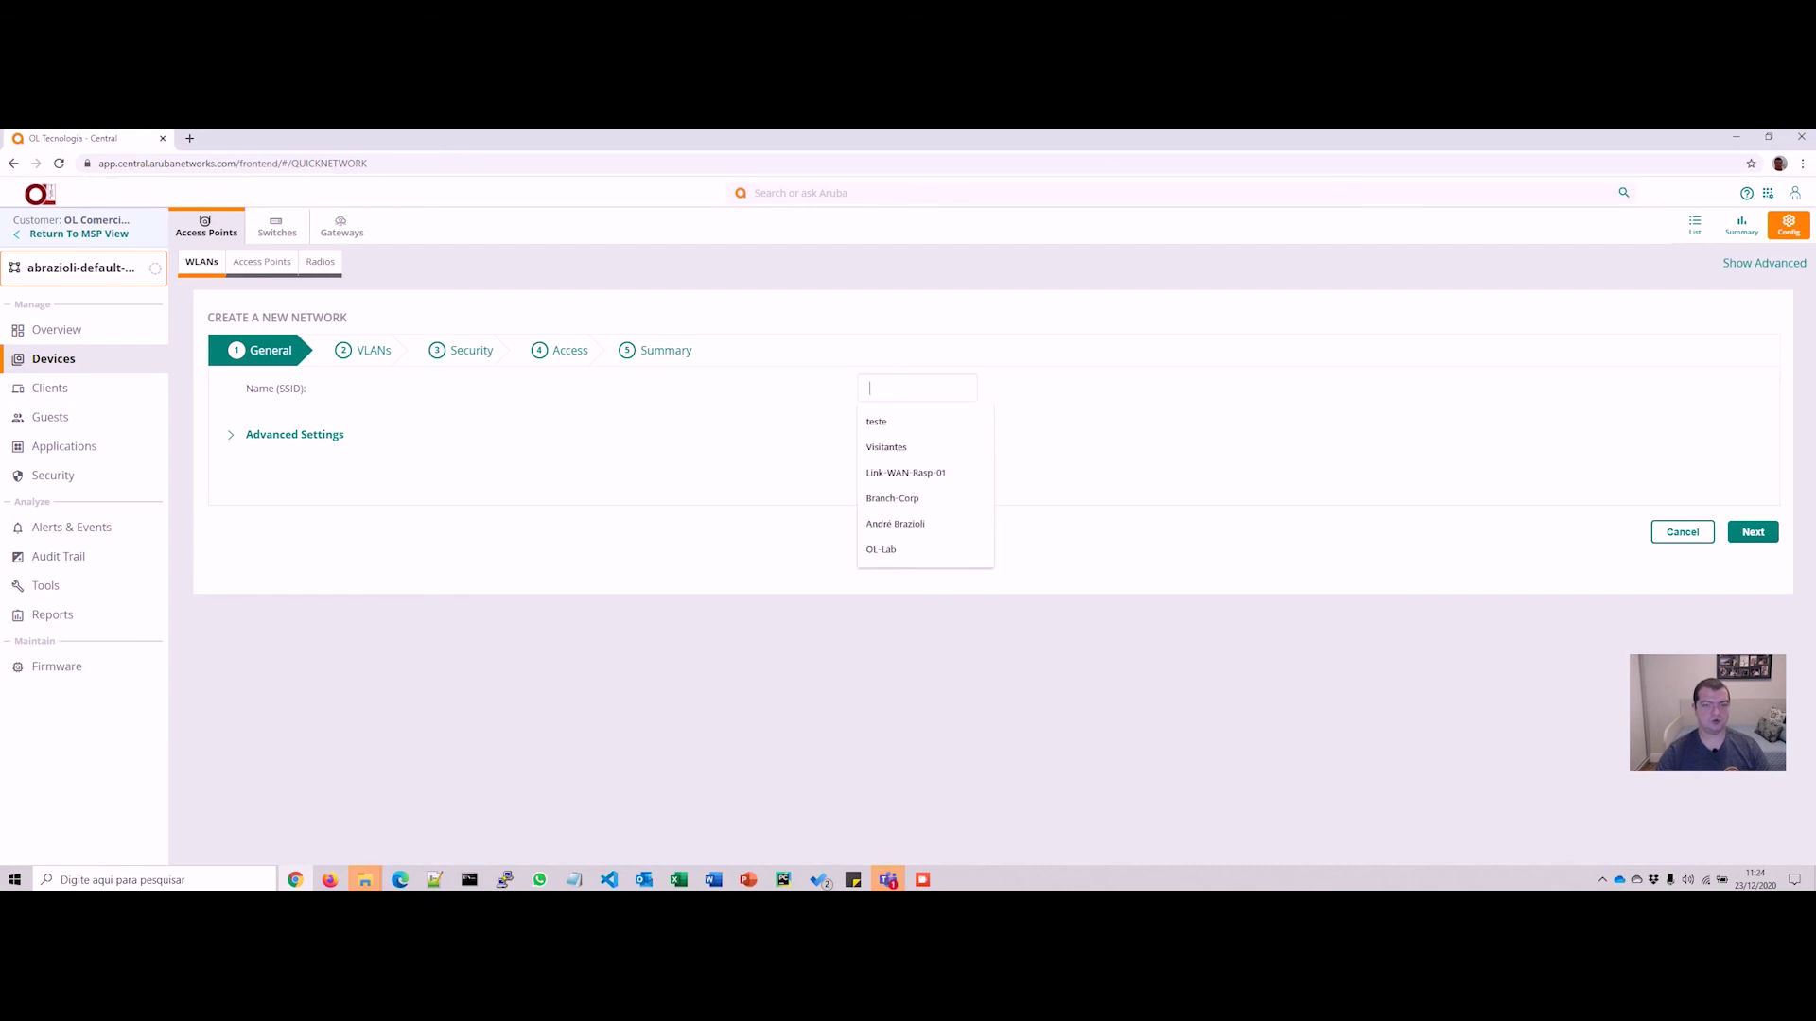
pyautogui.write('Visitantes')
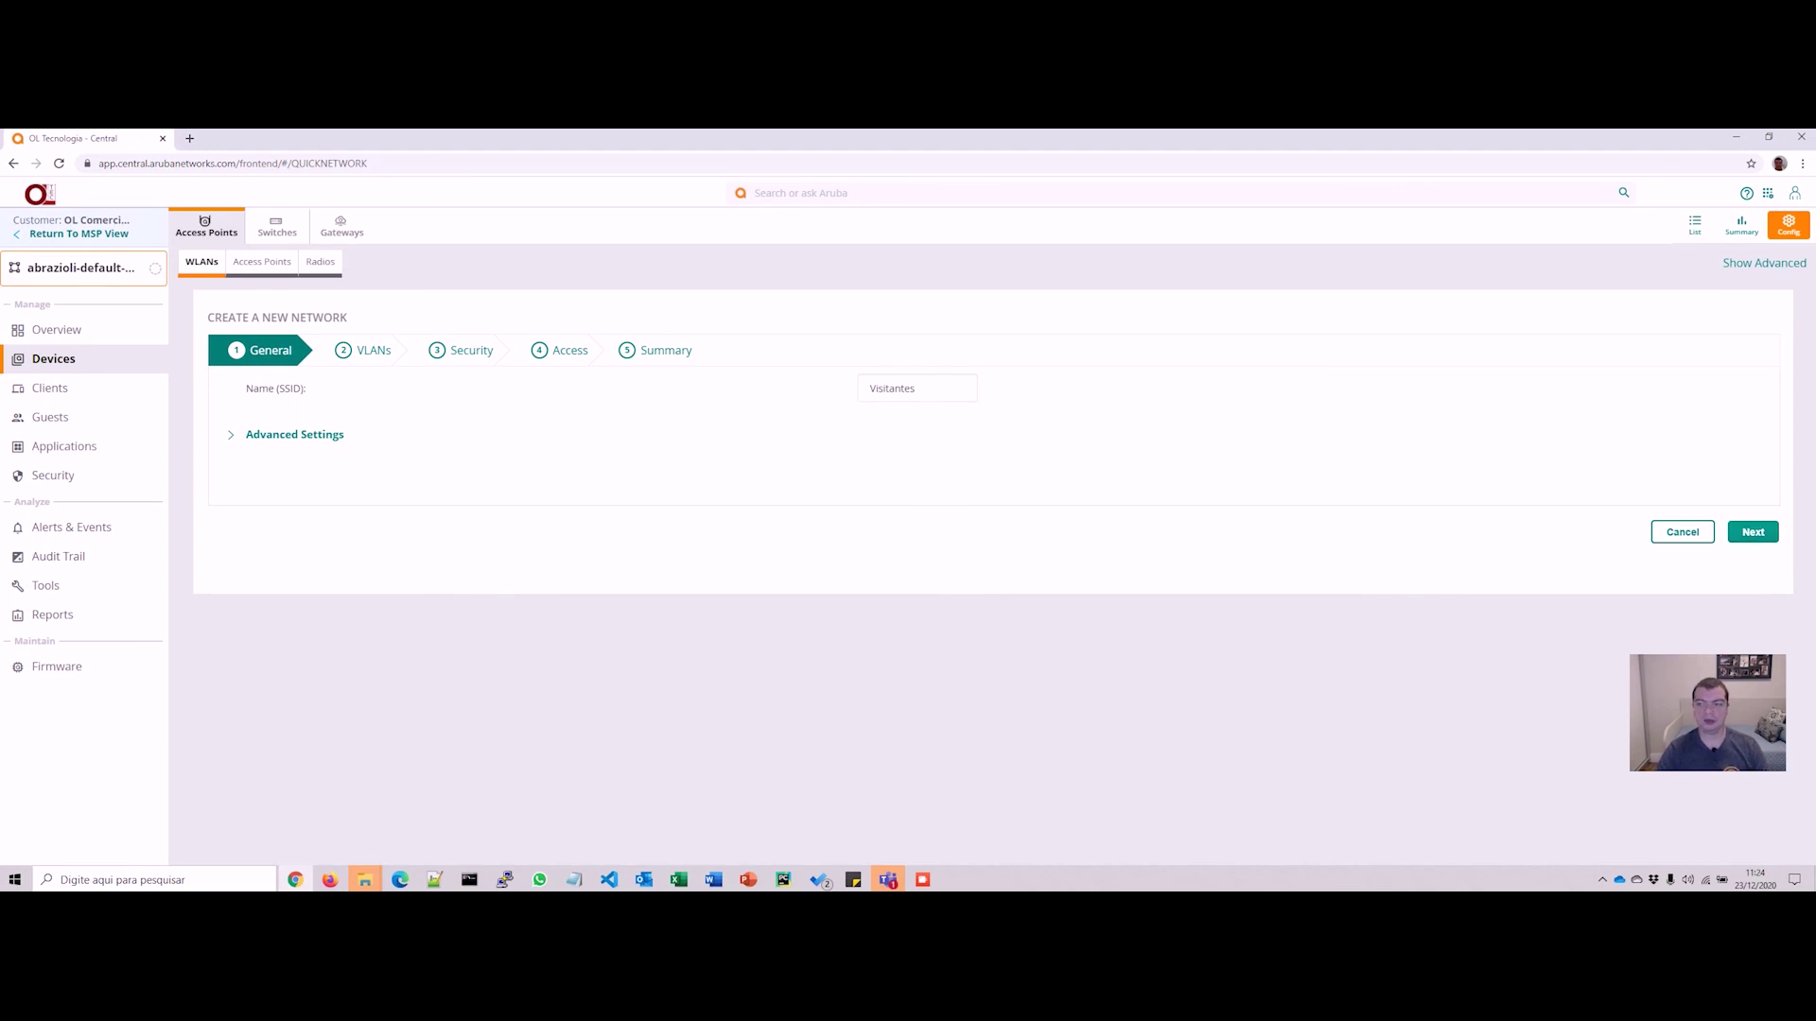
pyautogui.click(1752, 532)
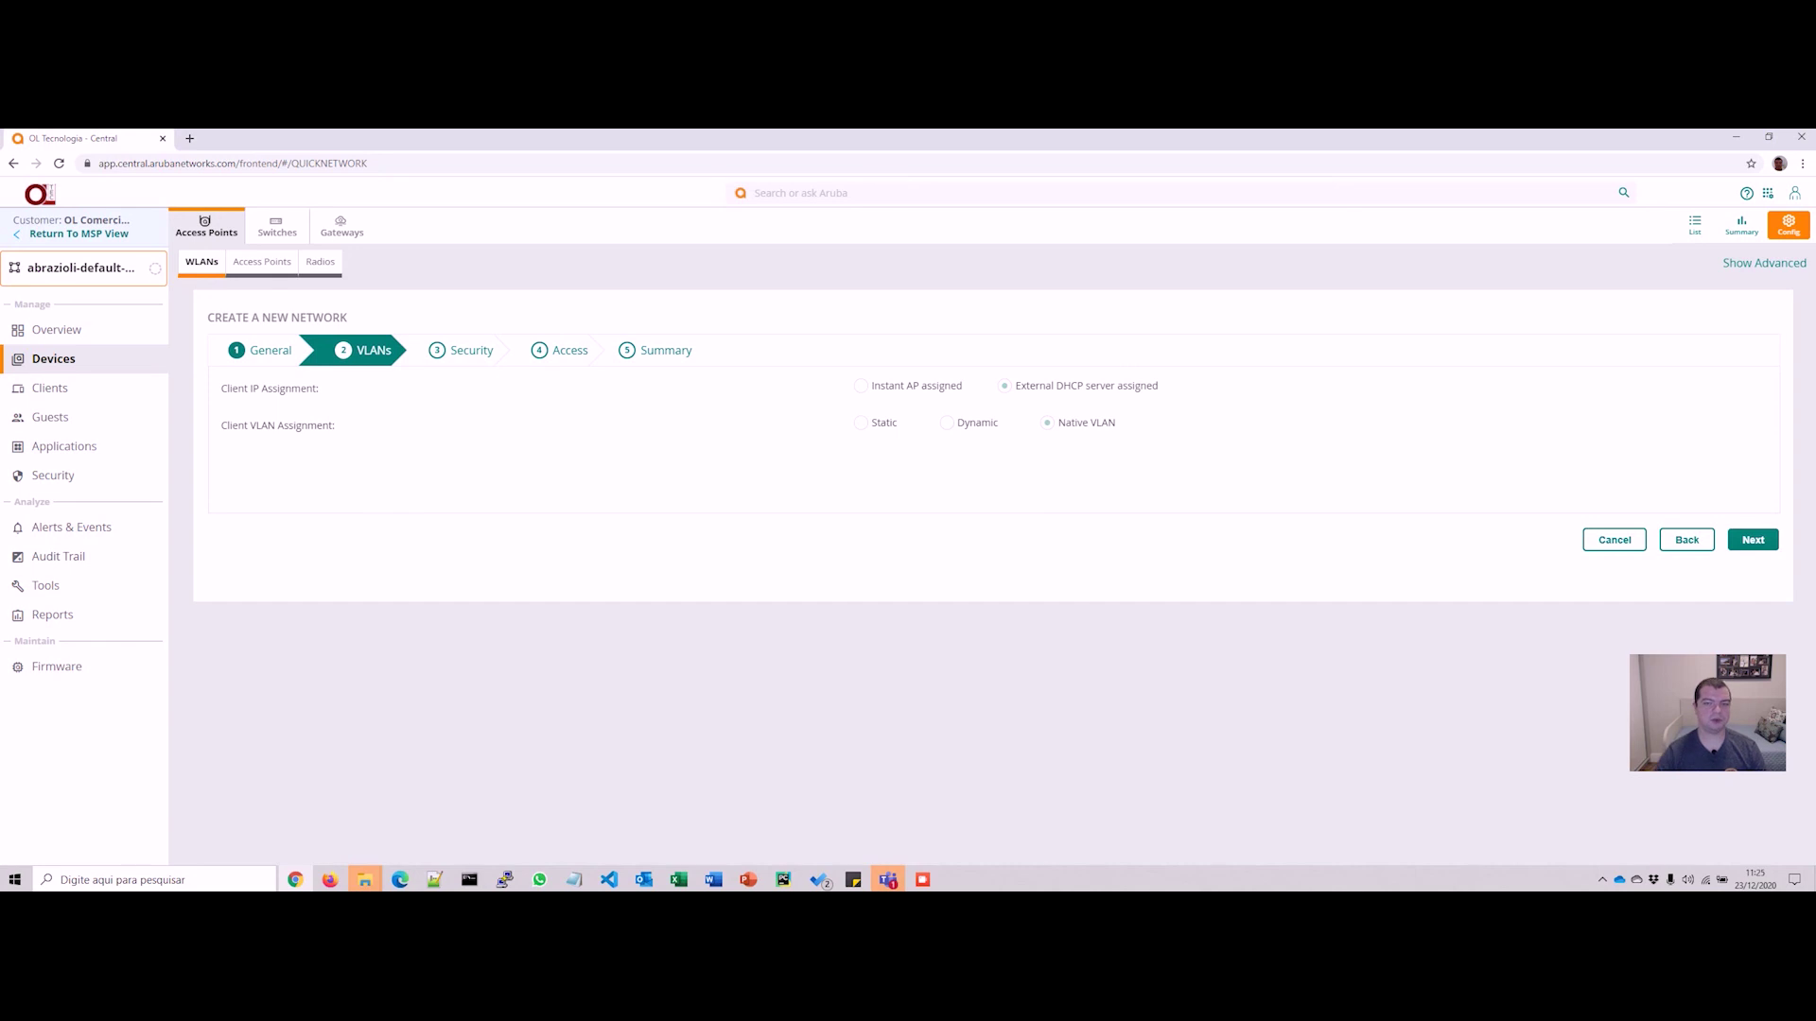
# Step: Set Client IP Assignment to Instant AP assigned with Internal VLAN, then continue
pyautogui.click(860, 423)
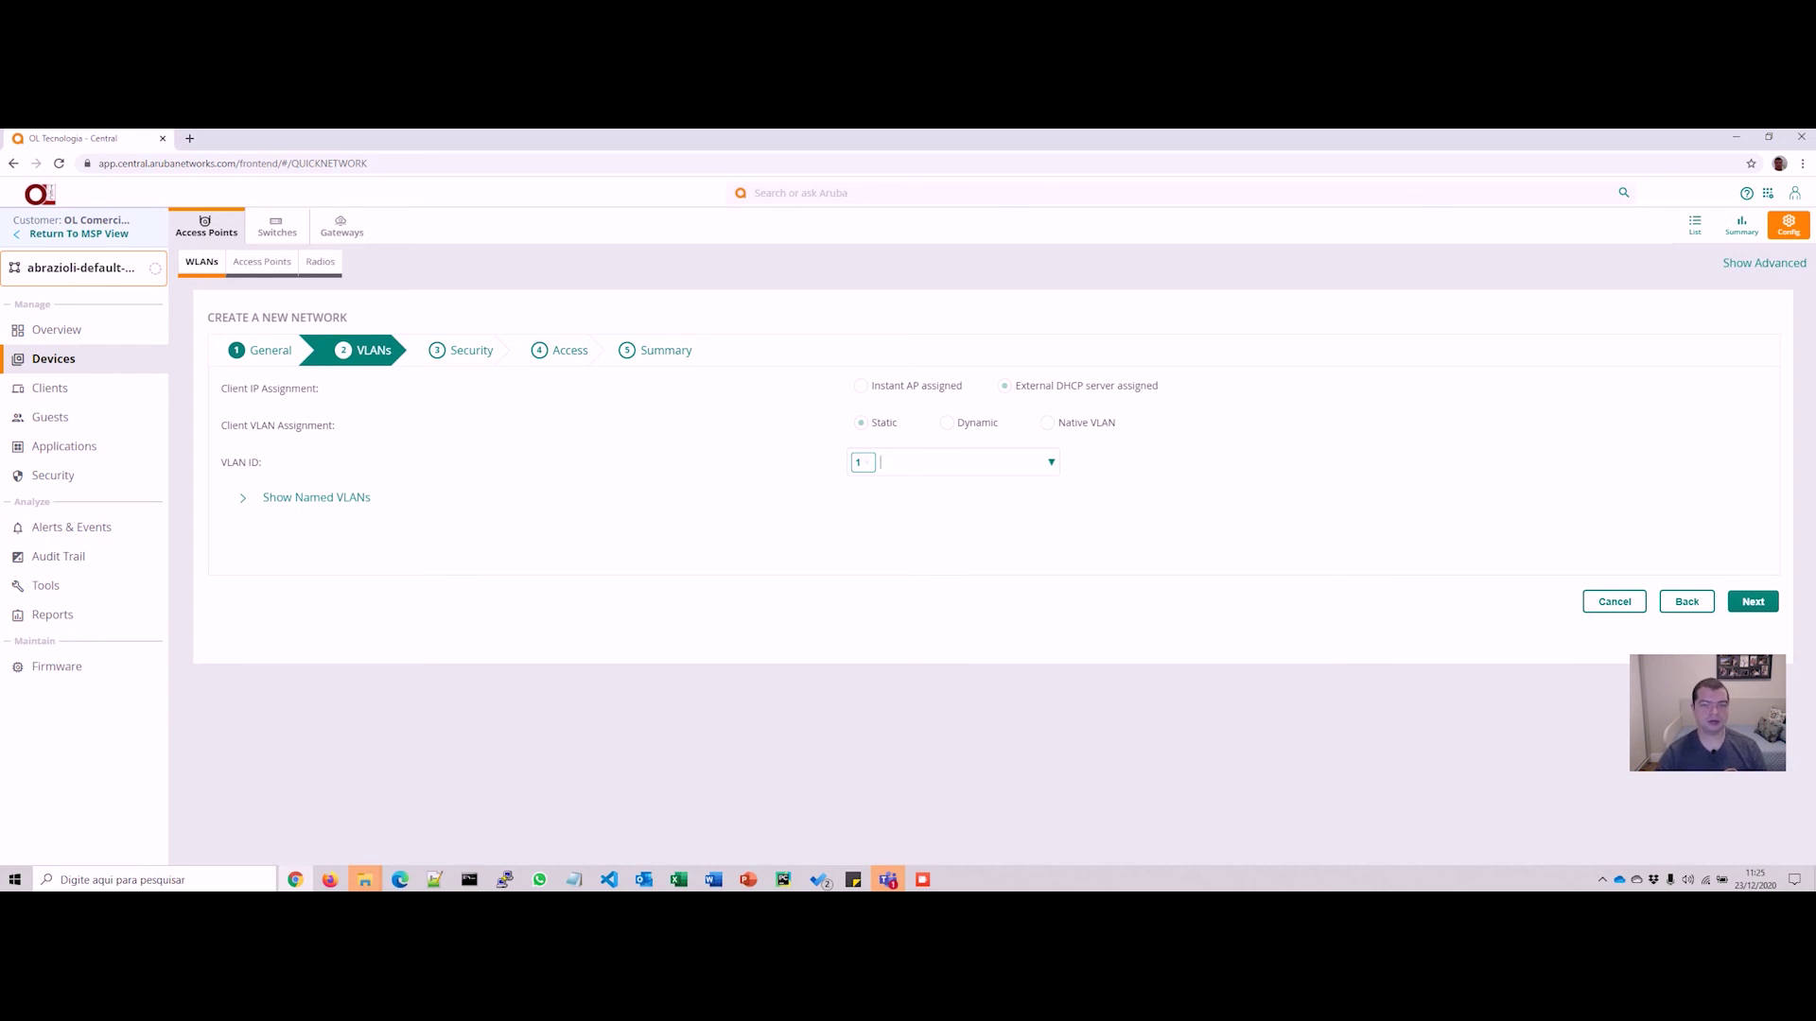
pyautogui.click(860, 386)
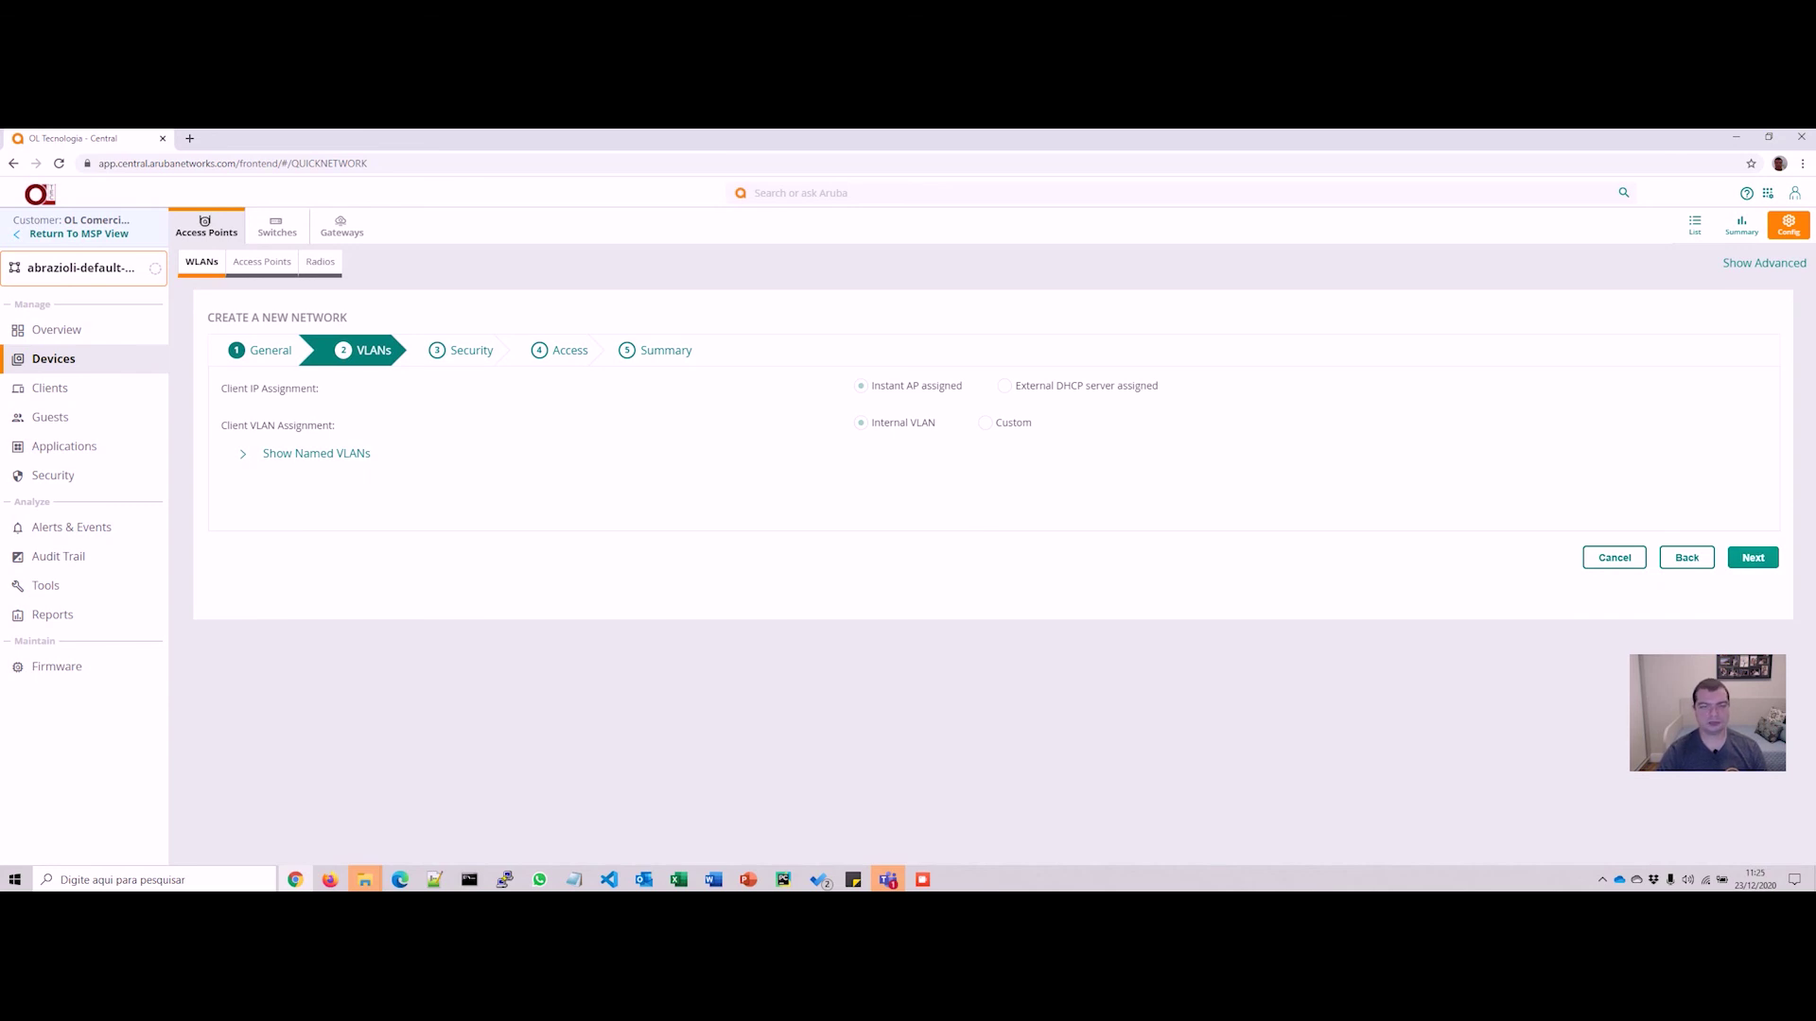
pyautogui.click(1753, 557)
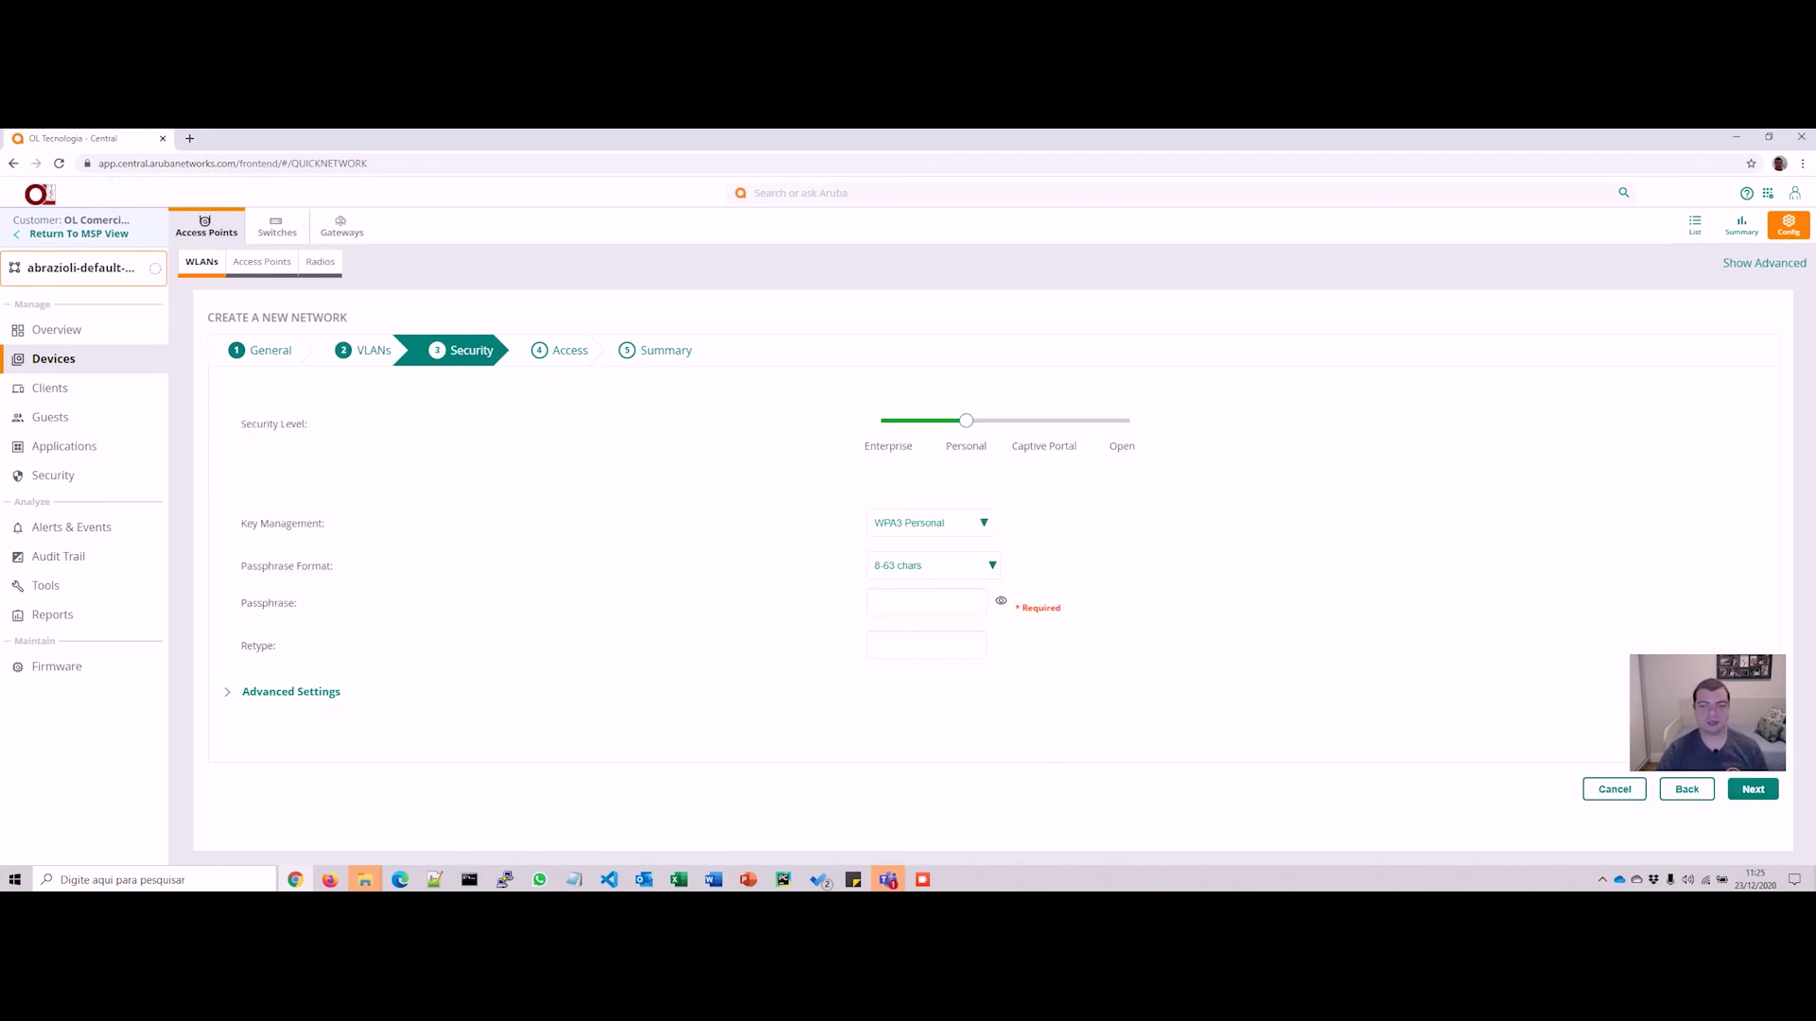
# Step: Set Visitantes security to Captive Portal, Cloud Guest type, with the Modelo-Youtube portal profile
pyautogui.moveTo(966, 420); pyautogui.dragTo(1044, 421)
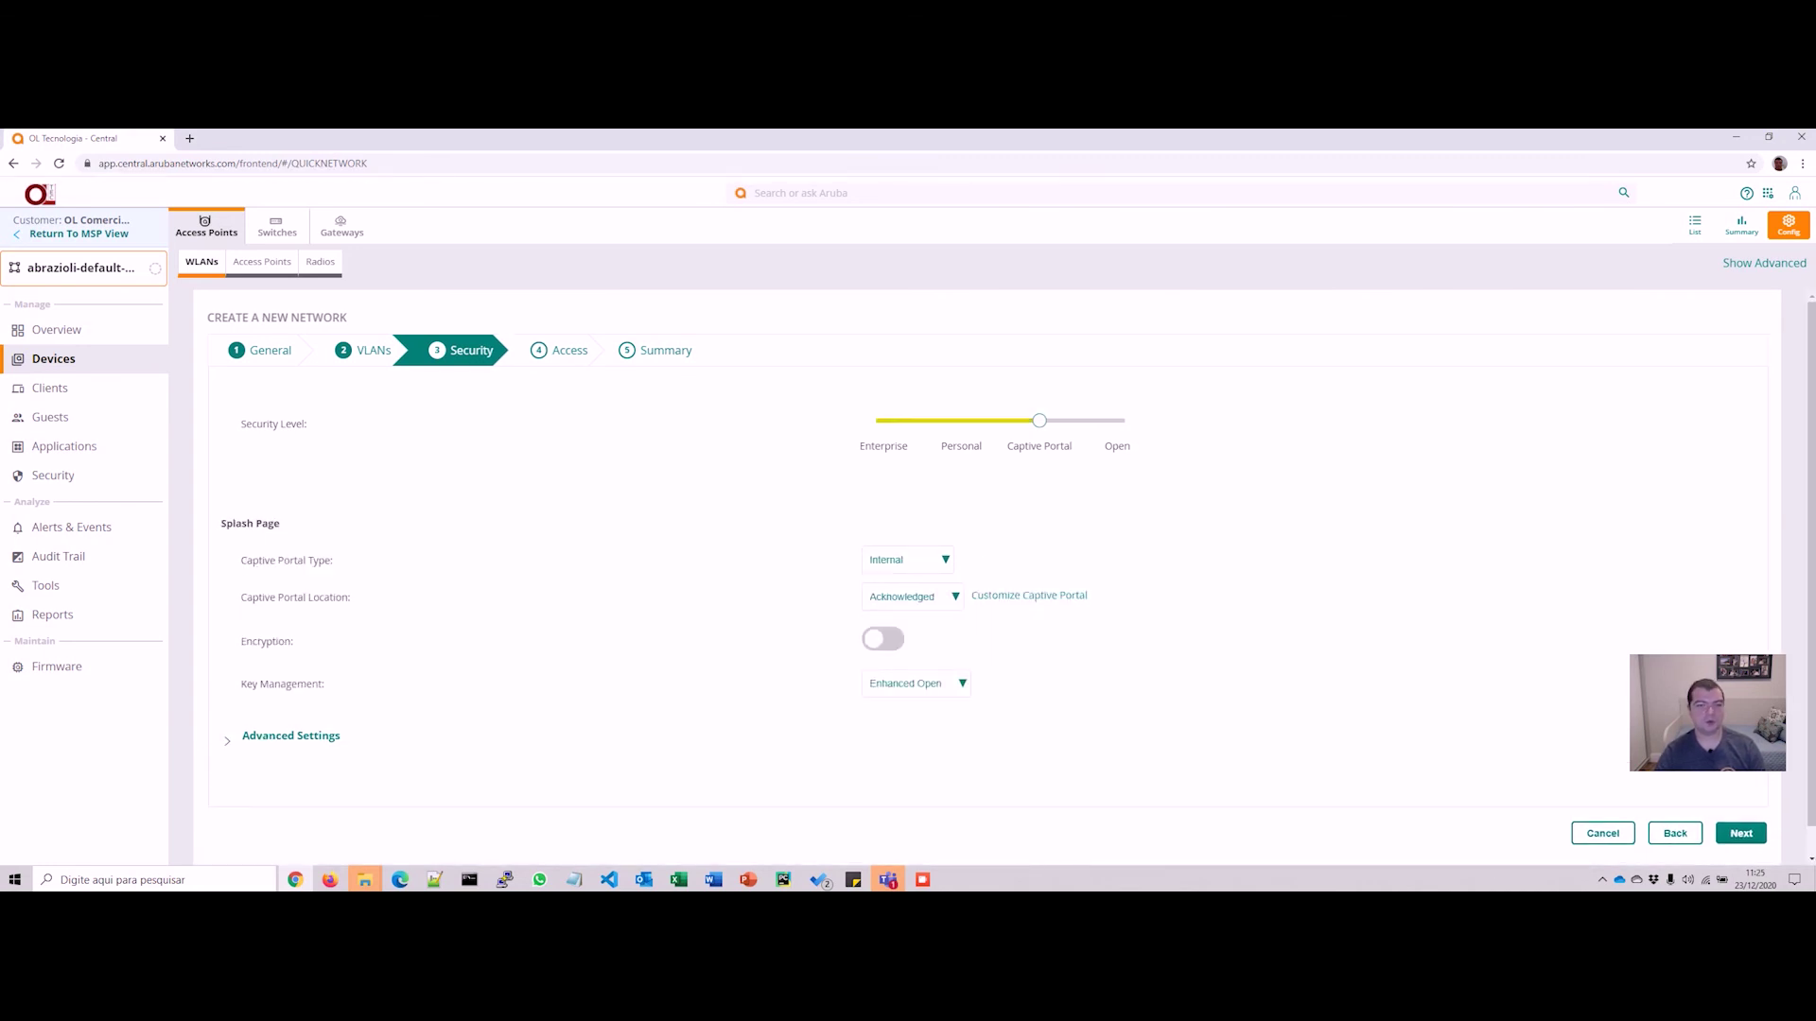
pyautogui.click(907, 560)
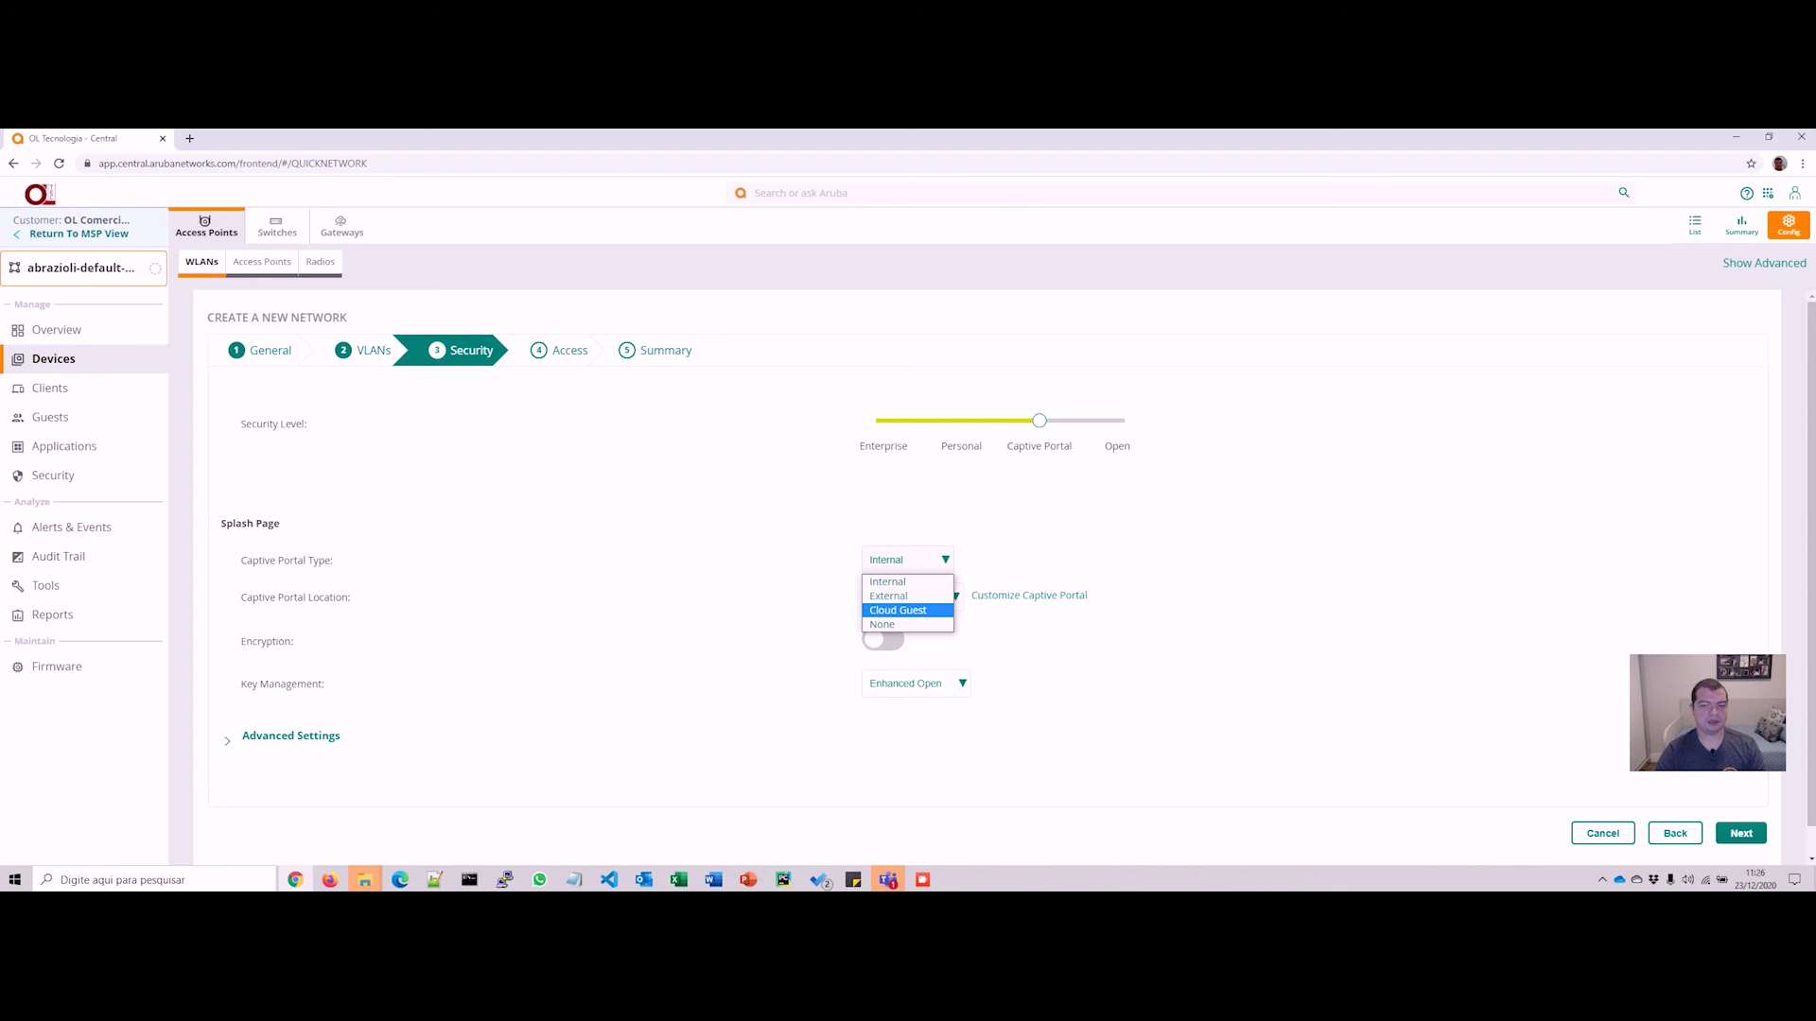
pyautogui.click(898, 611)
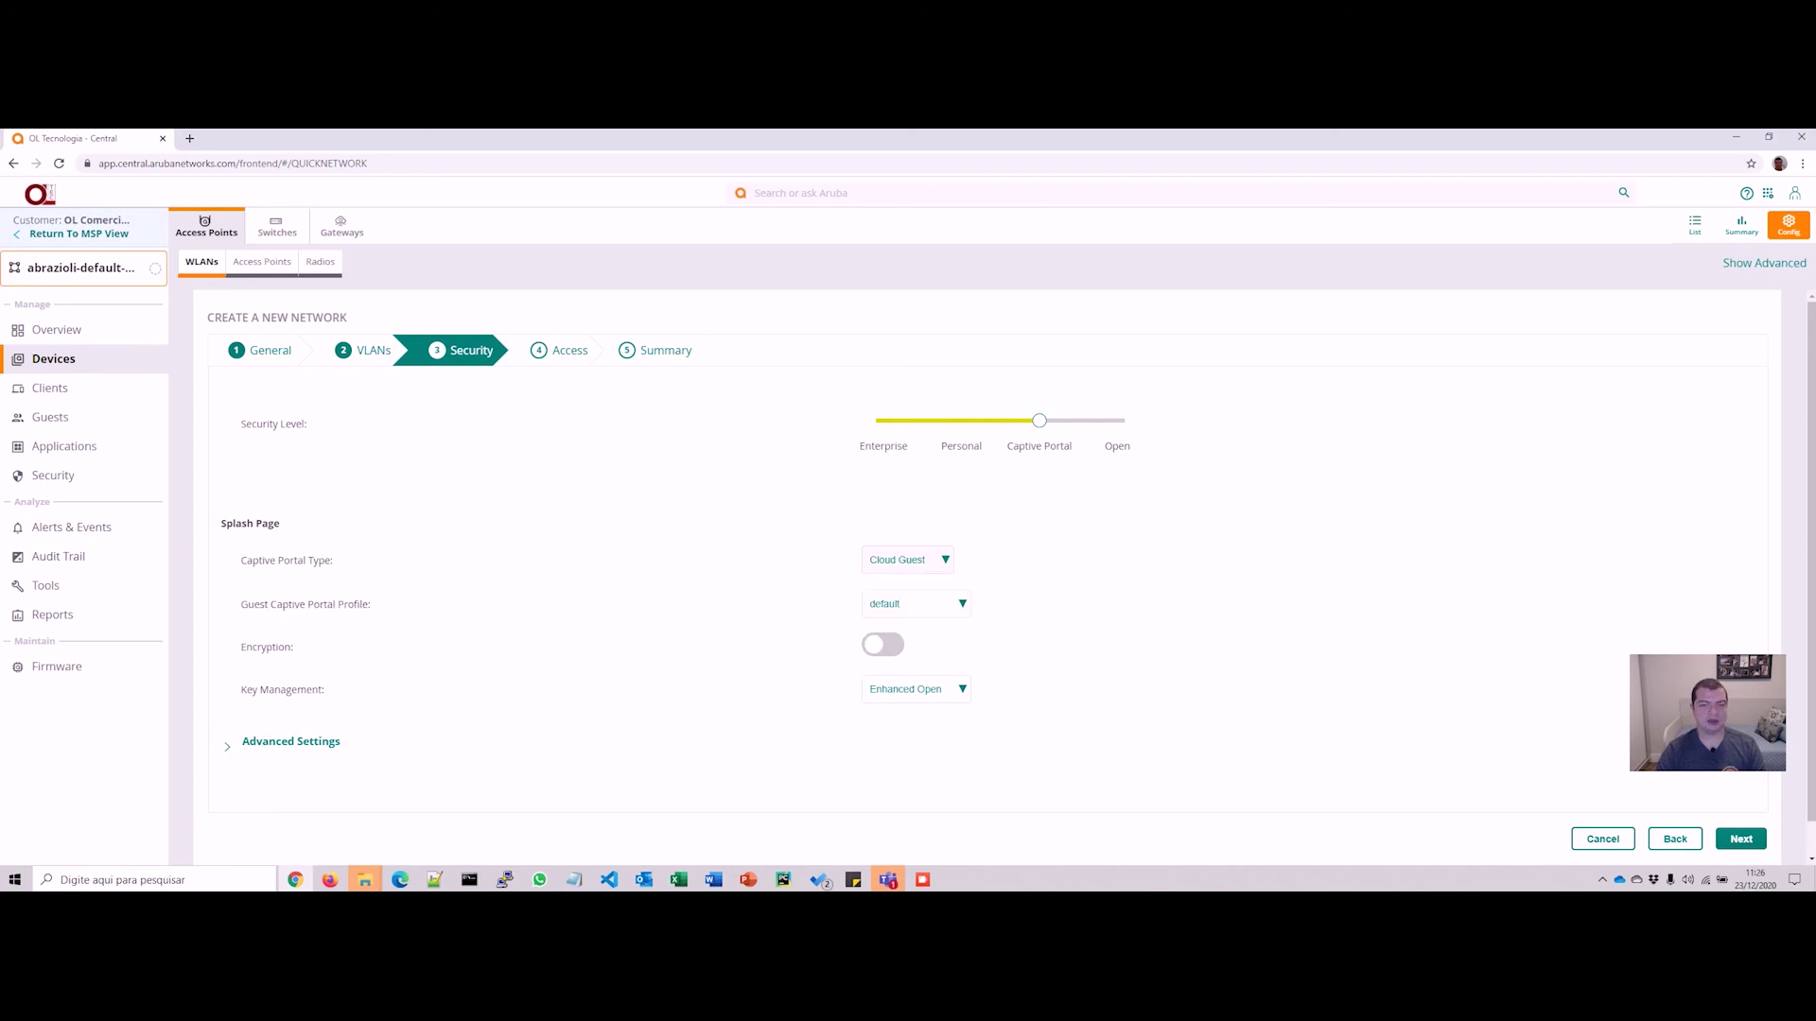
pyautogui.click(910, 603)
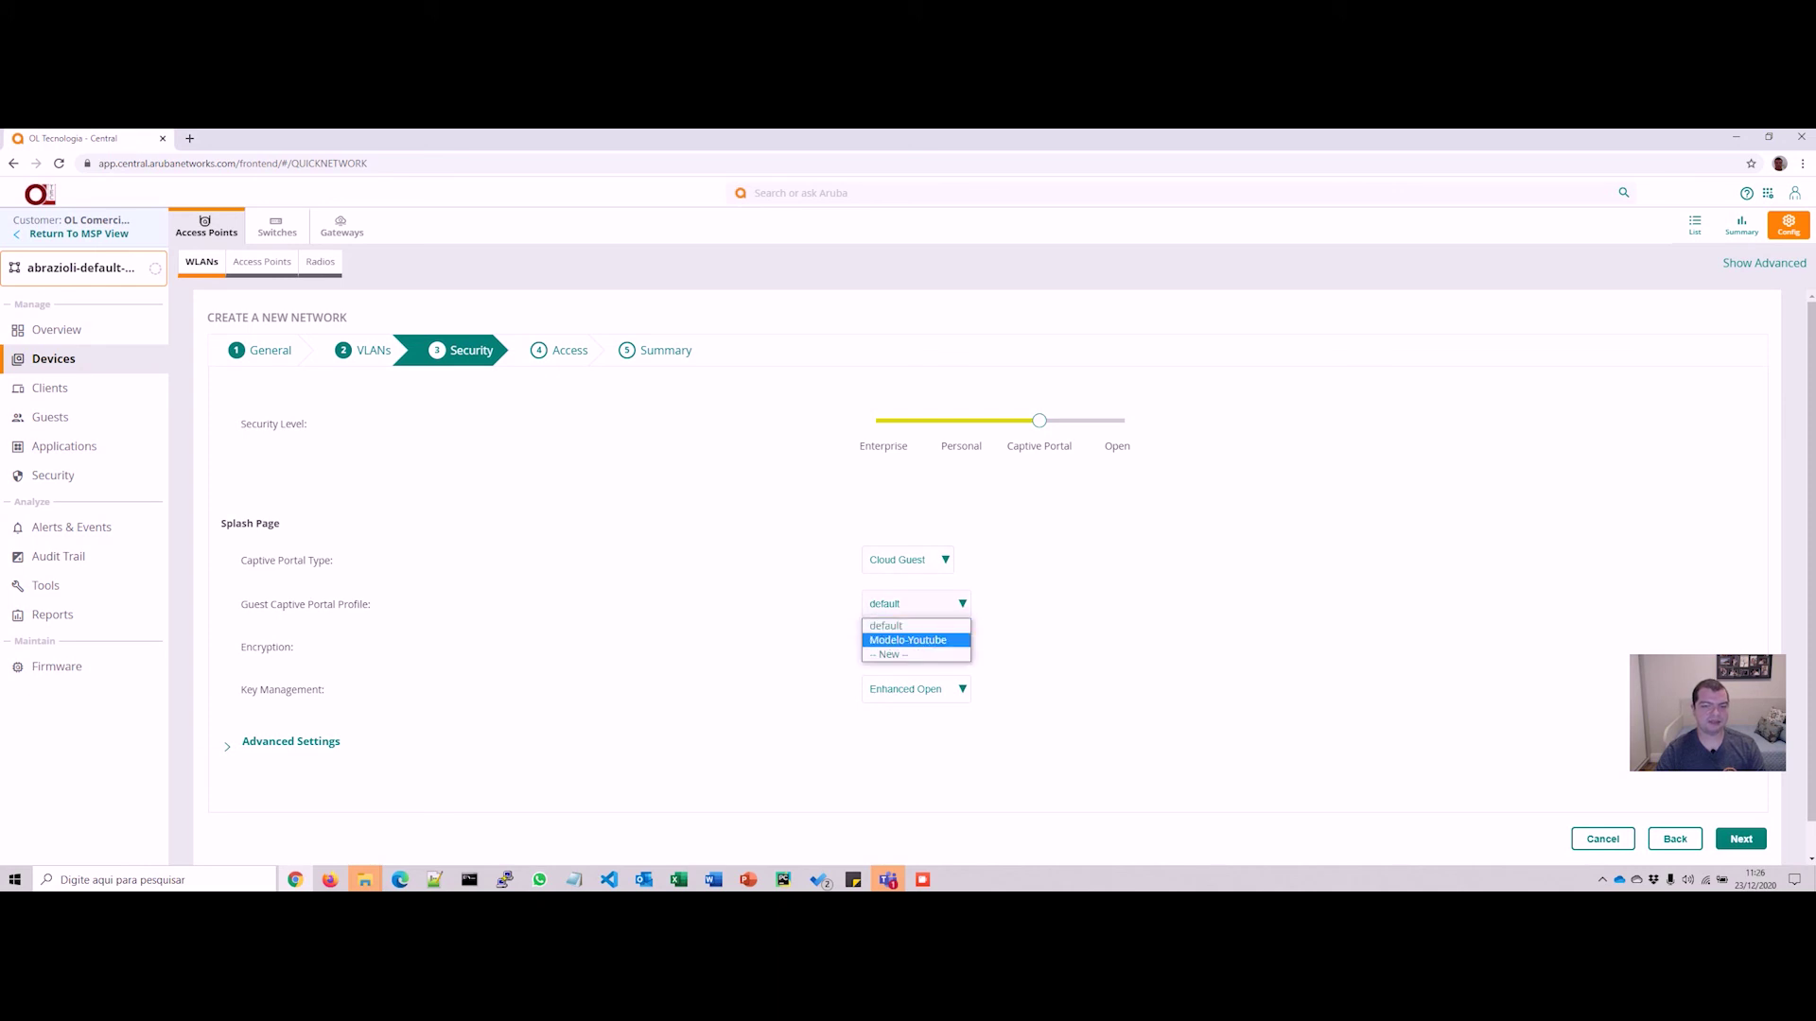
pyautogui.click(908, 640)
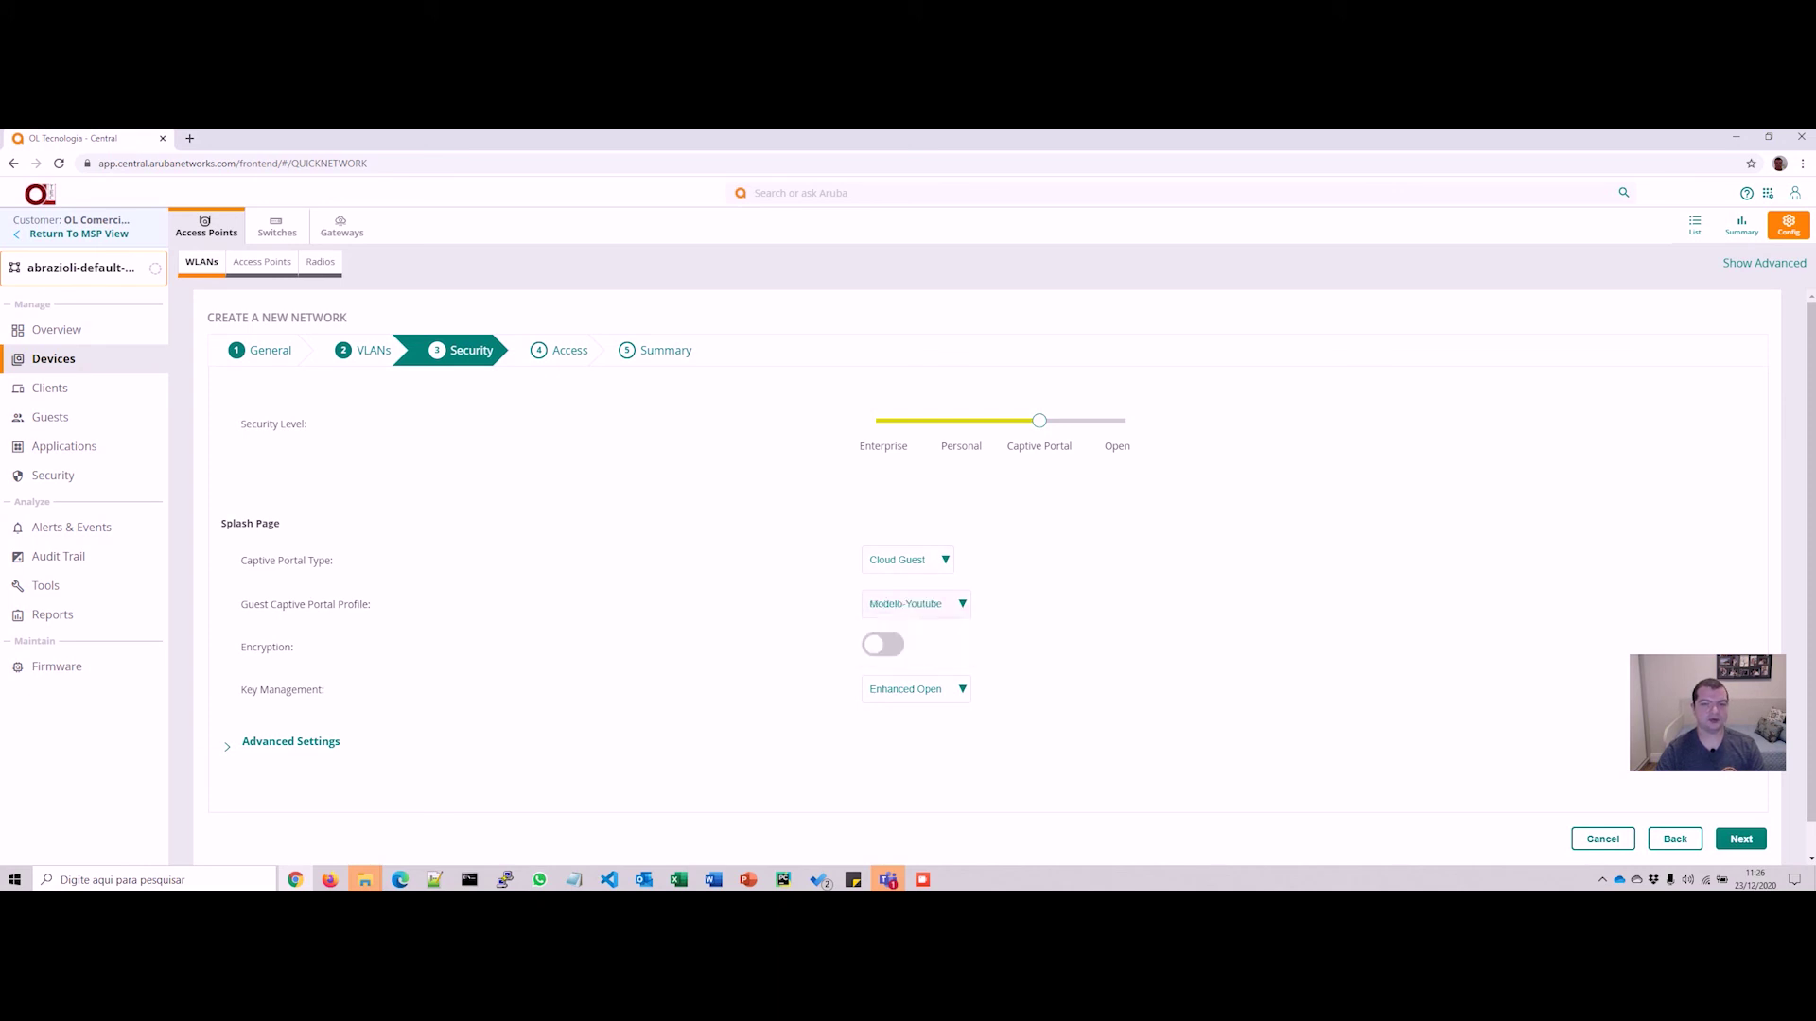
pyautogui.scroll(-1, 1011, 576)
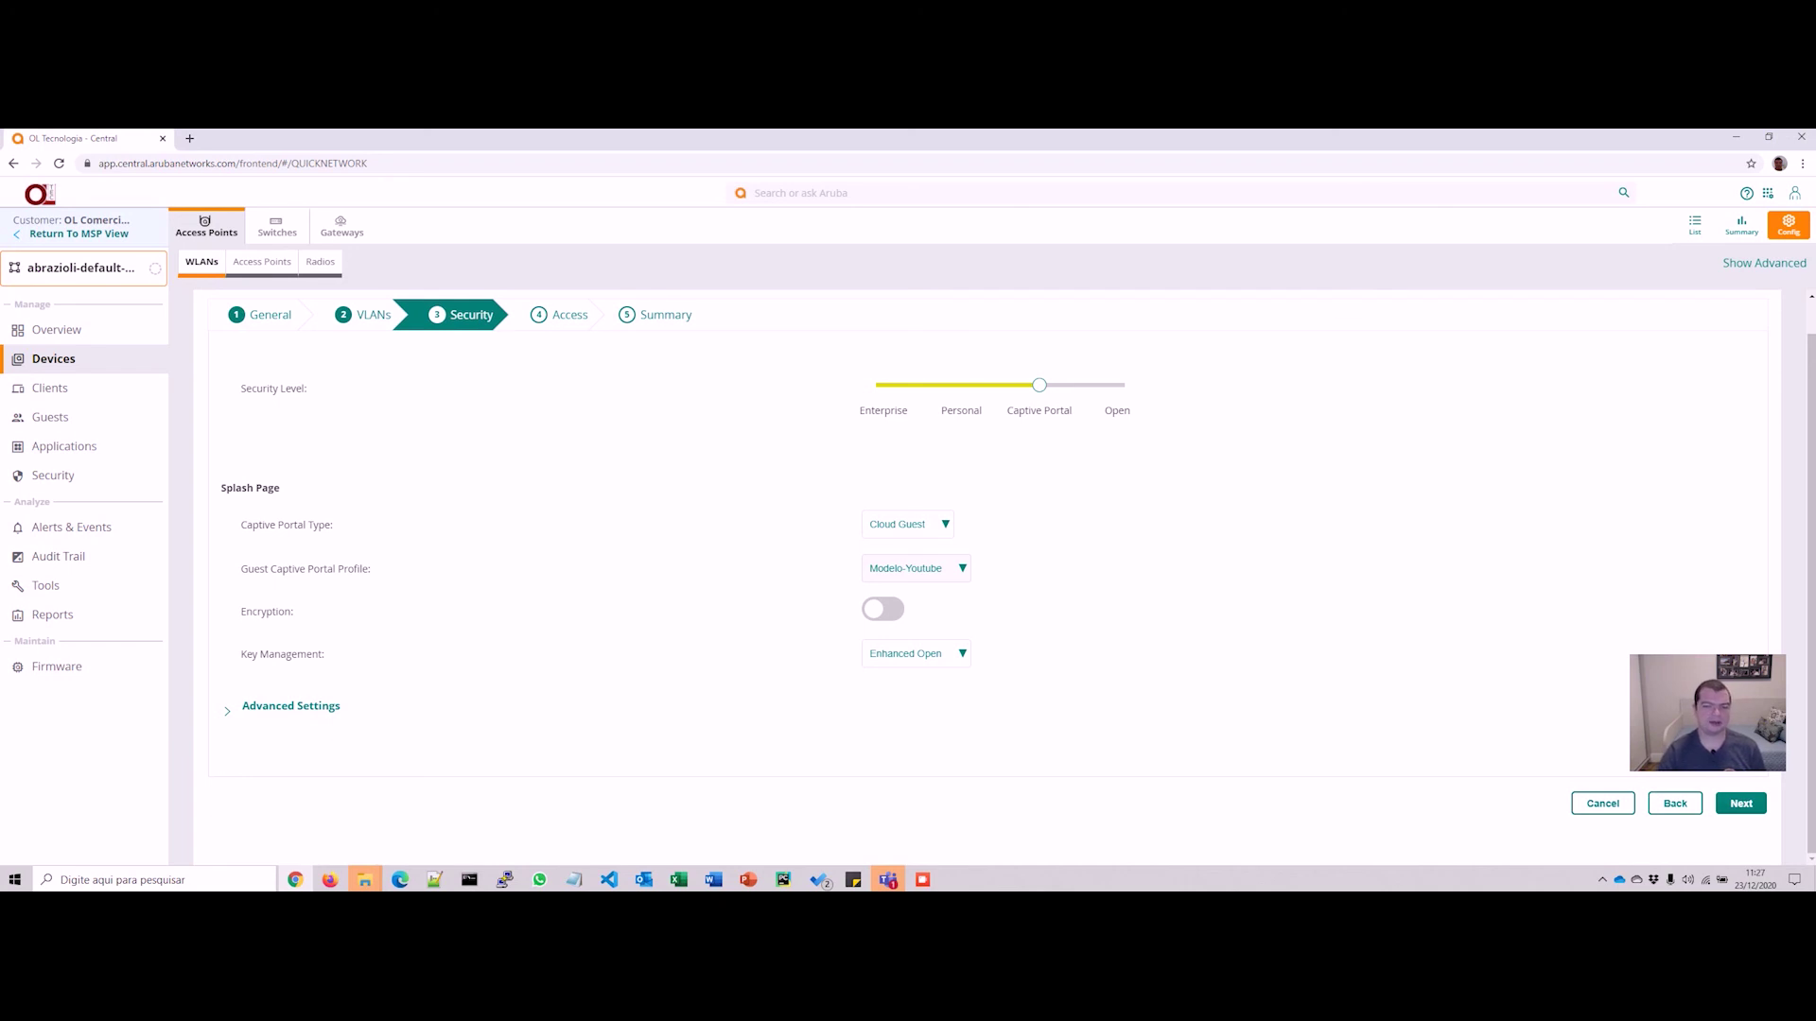
# Step: Try Open key management, revert to Enhanced Open, and advance to the Access step
pyautogui.click(914, 653)
pyautogui.press('Up')
pyautogui.press('Return')
pyautogui.hotkey('alt', 'Down')
pyautogui.press('Down')
pyautogui.press('Return')
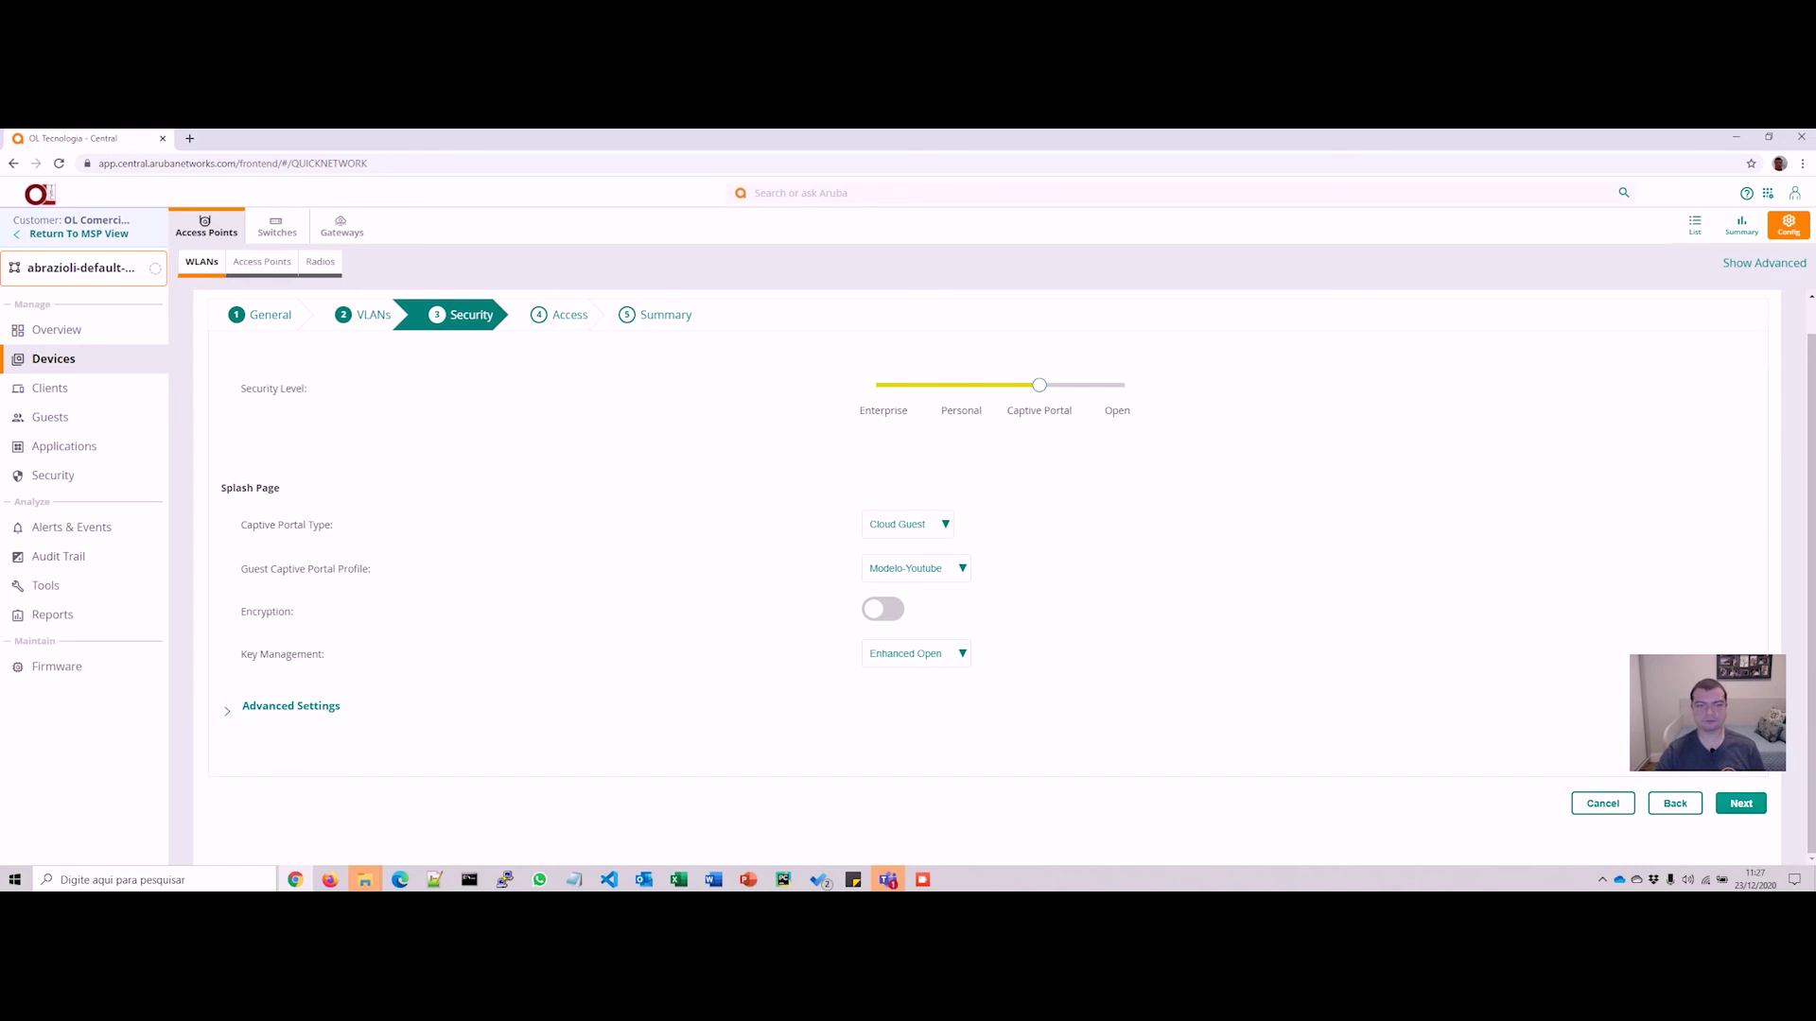
pyautogui.click(1740, 803)
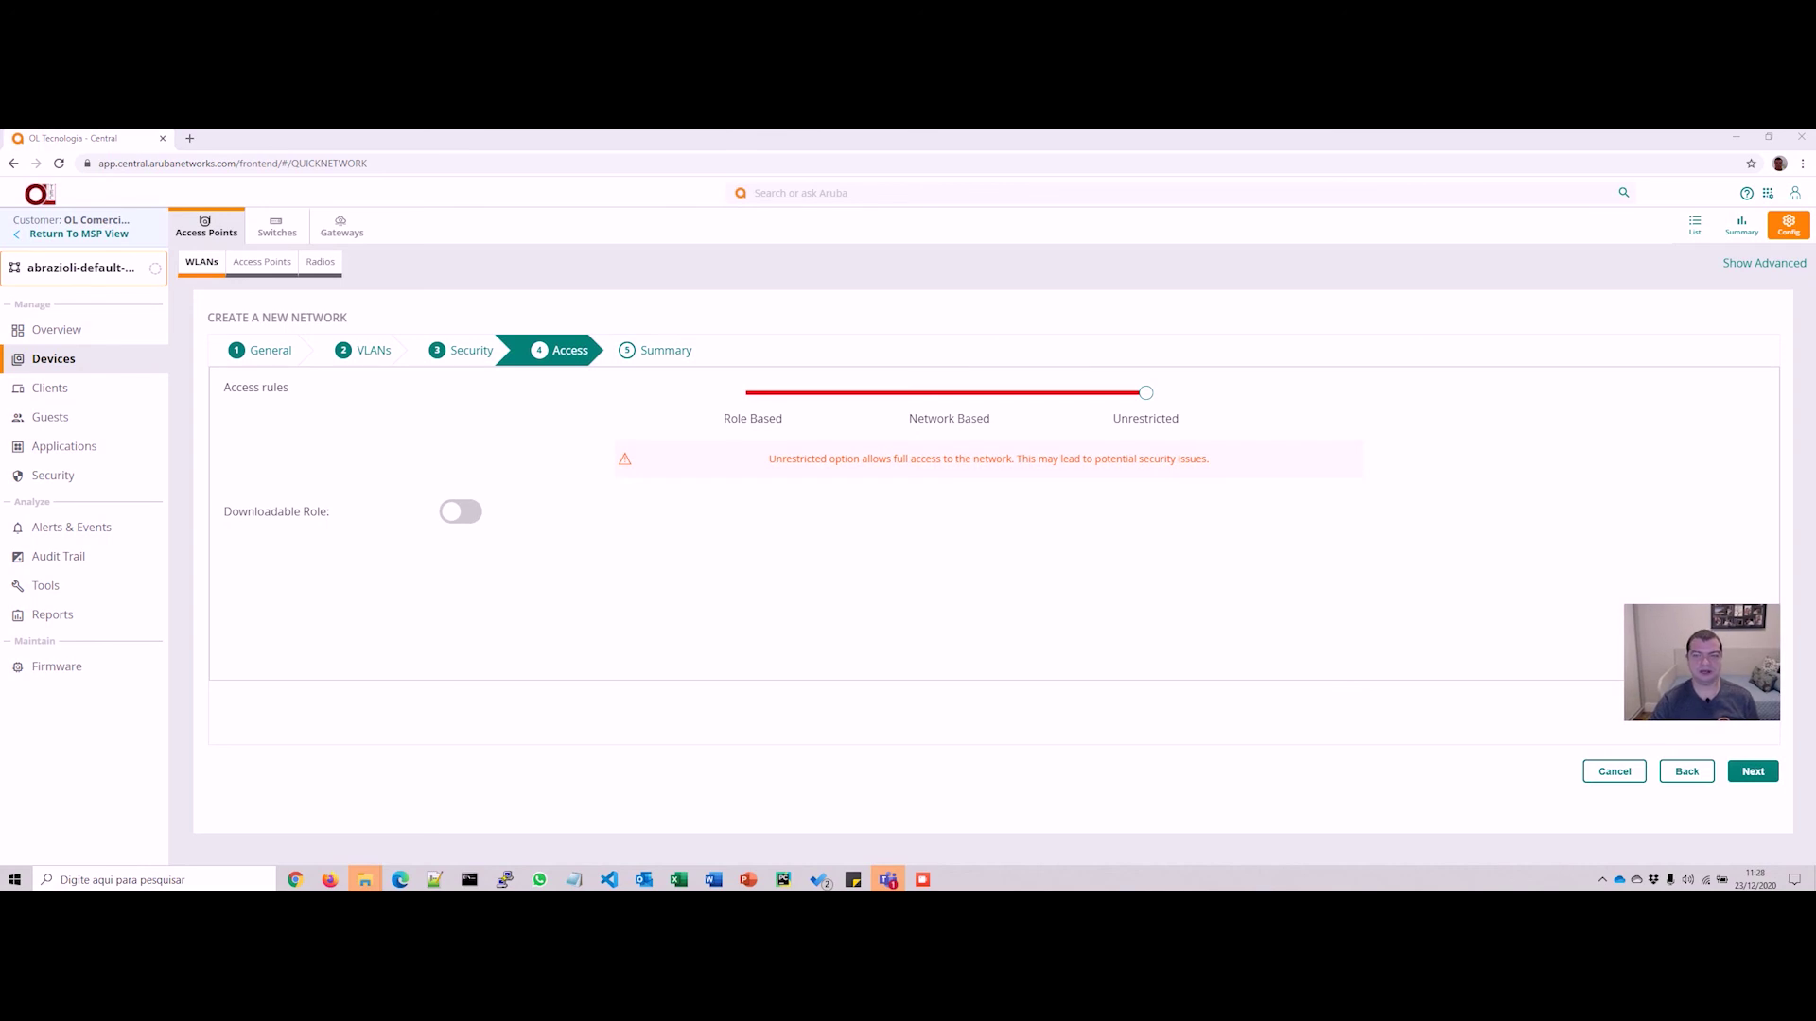
# Step: Make access rules Network Based with a Deny rule for the Adult and Pornography web category
pyautogui.click(950, 393)
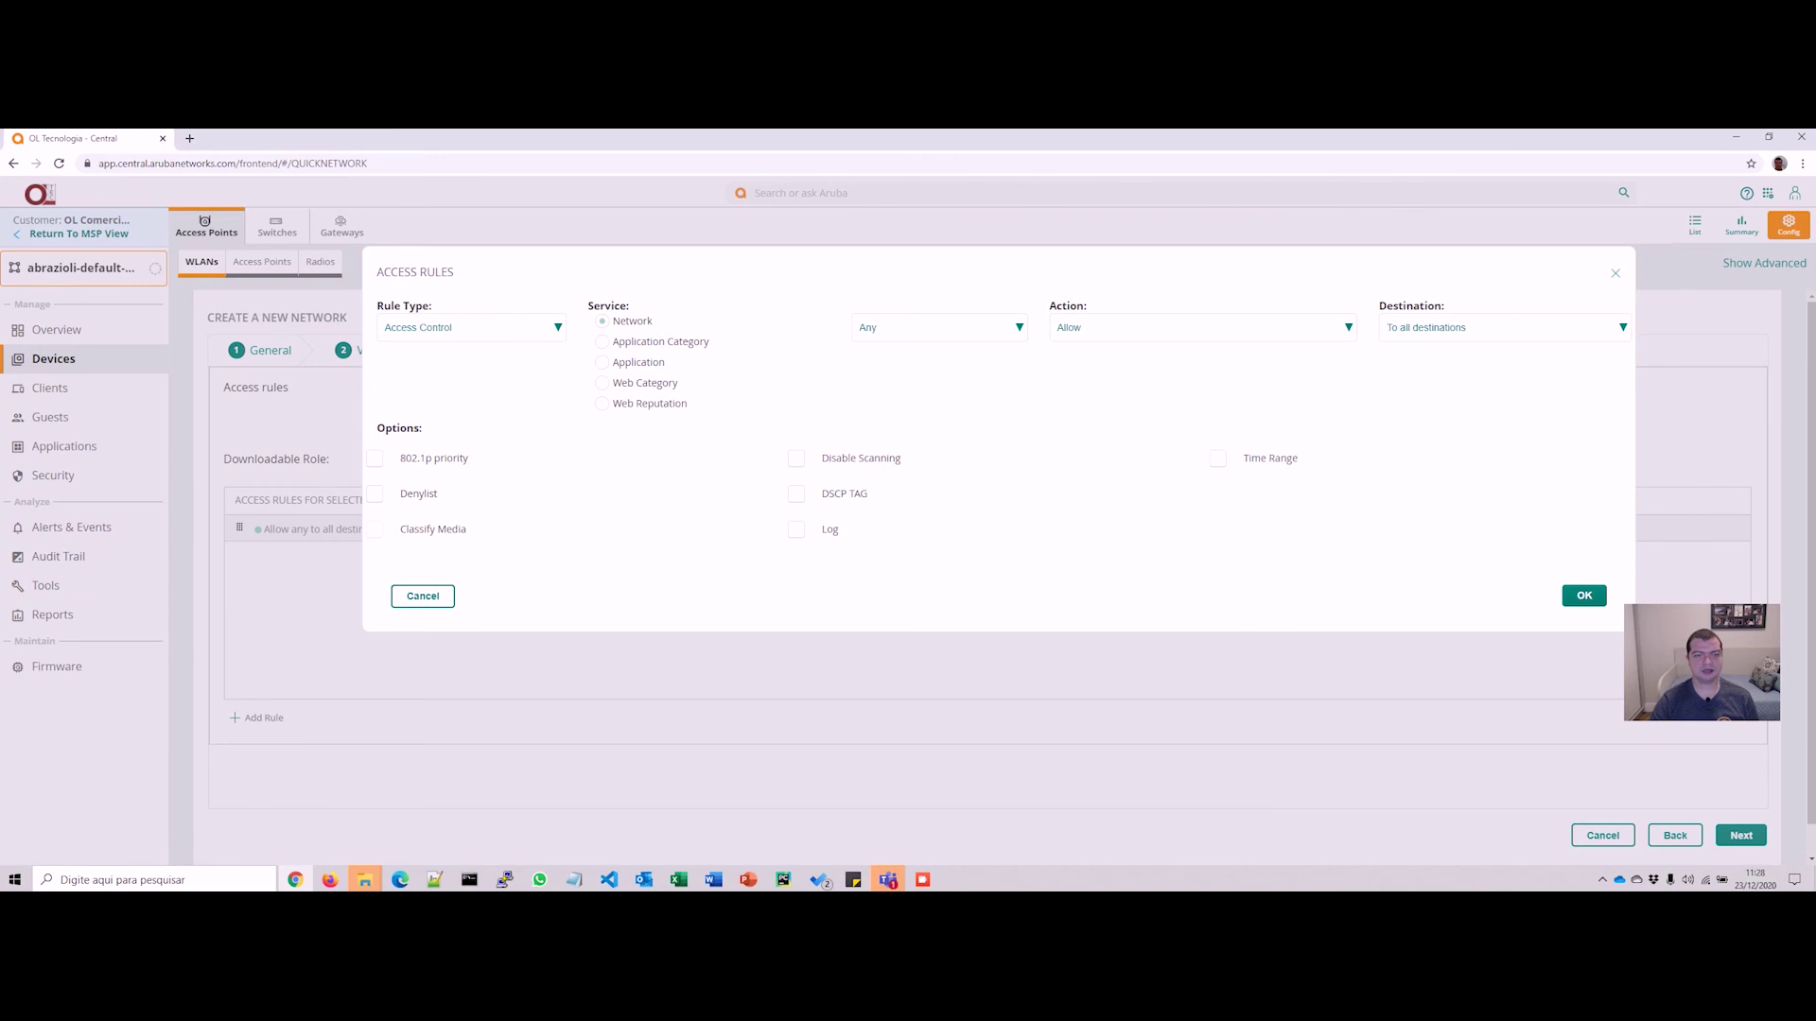
pyautogui.click(601, 383)
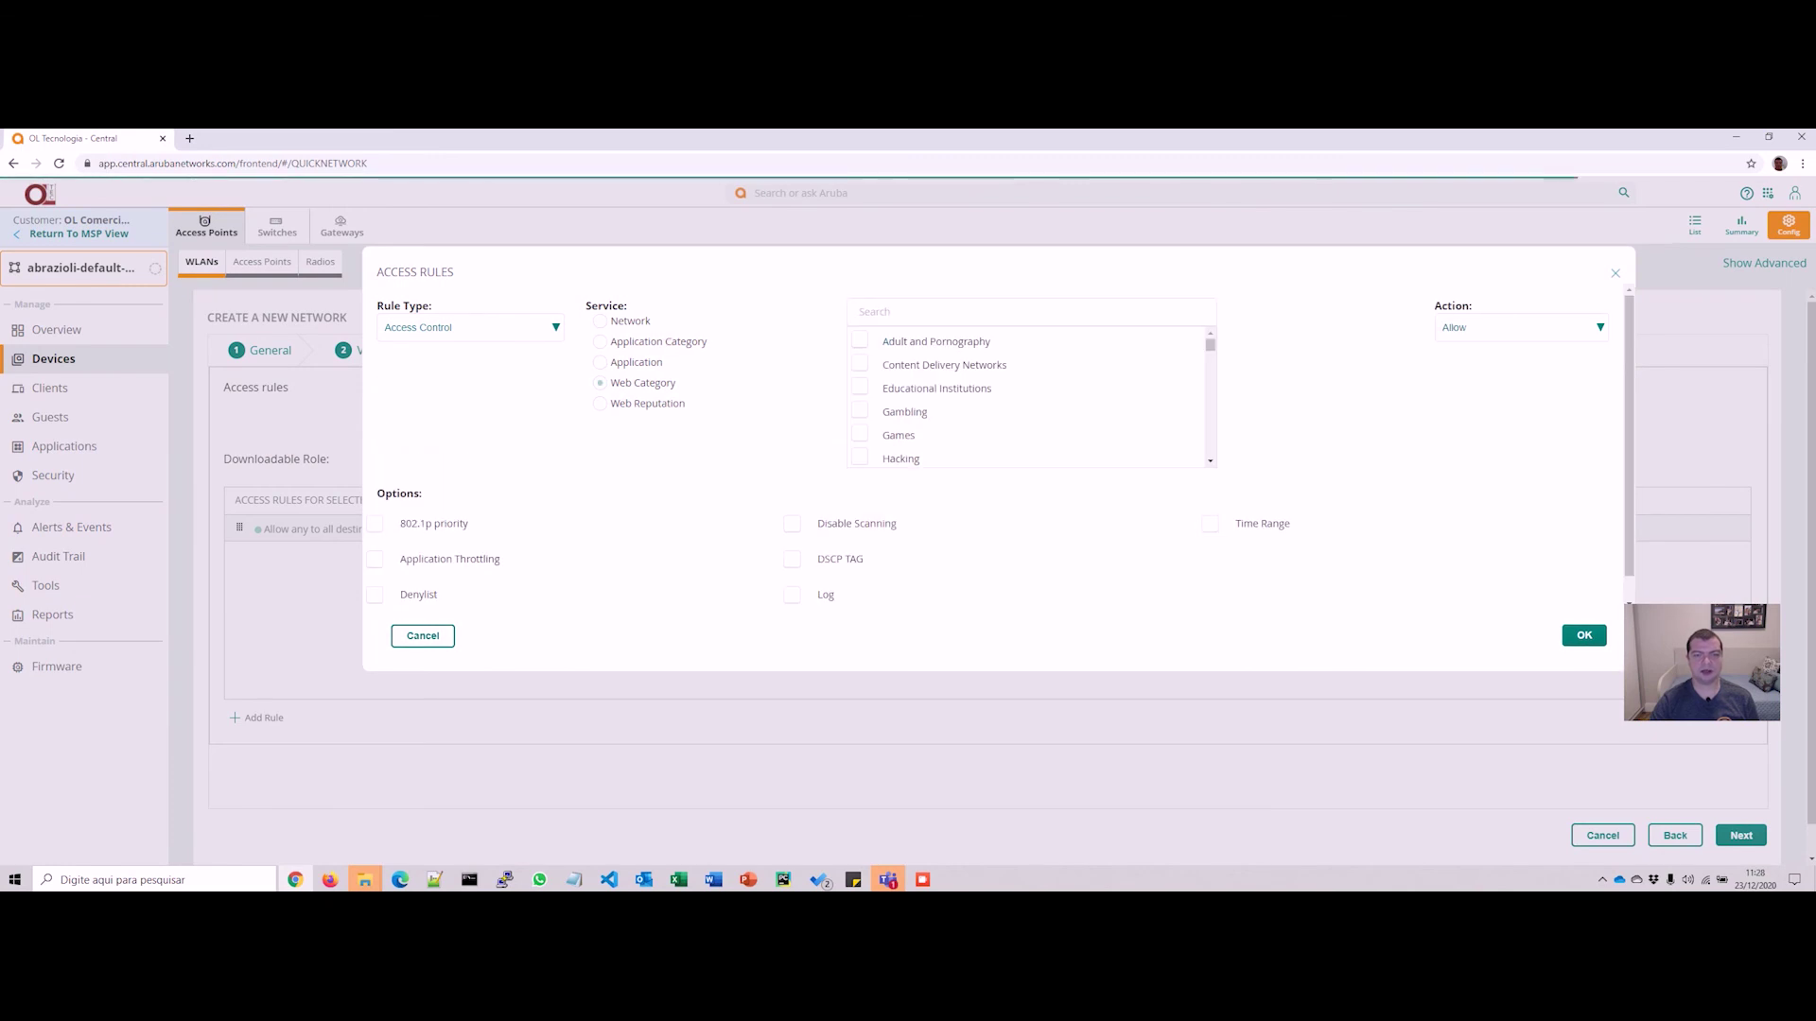
pyautogui.click(860, 341)
pyautogui.click(1520, 328)
pyautogui.click(1456, 364)
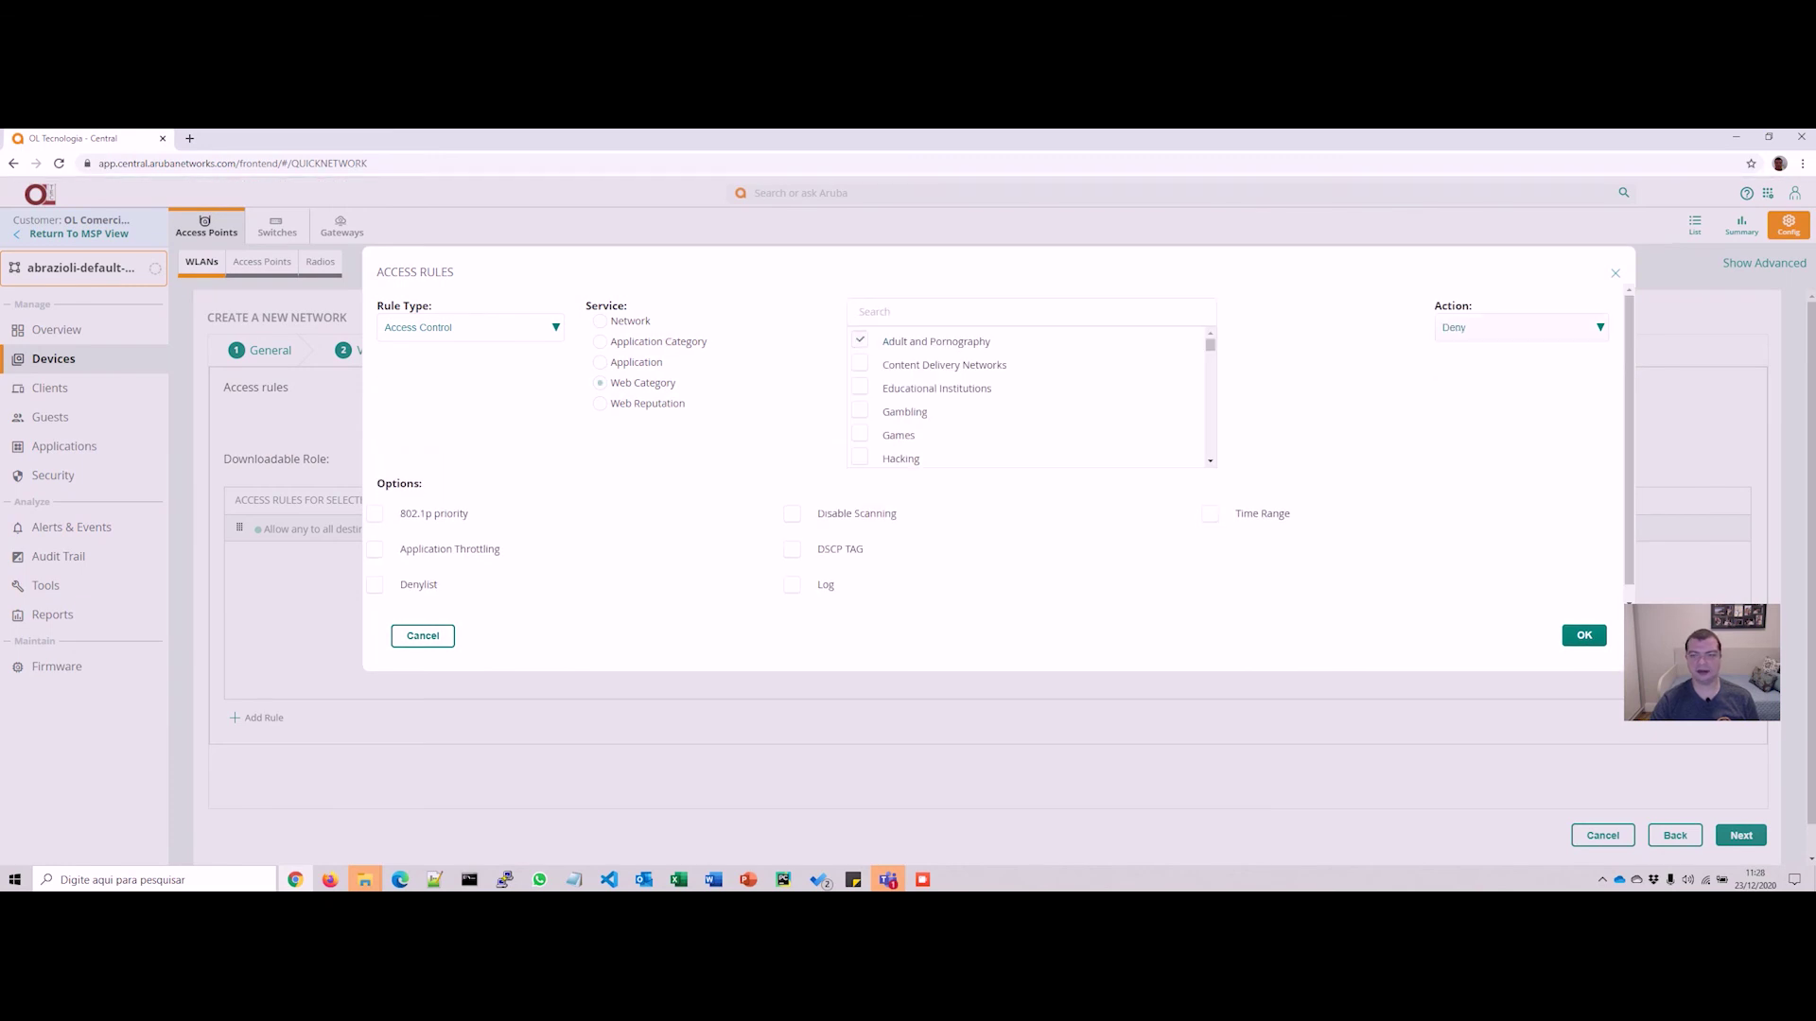
pyautogui.click(1584, 636)
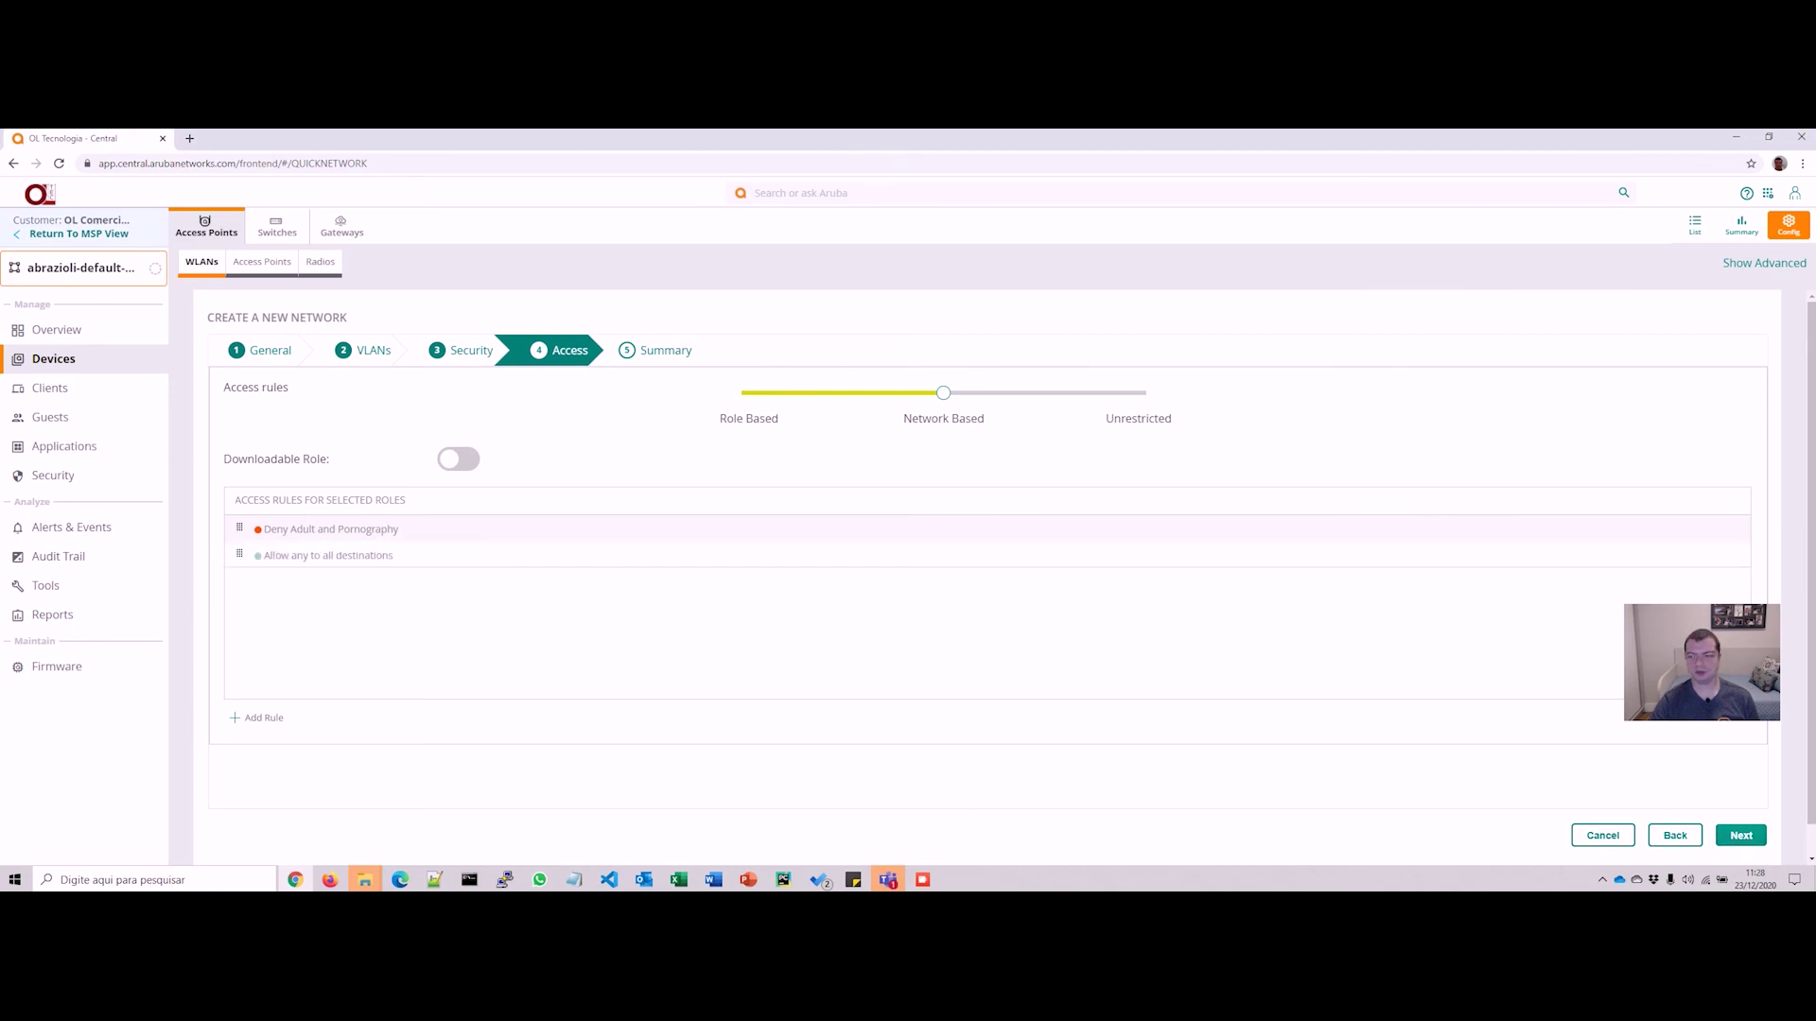
pyautogui.click(1740, 836)
# Step: Finish the Visitantes wizard and acknowledge the success confirmation
pyautogui.scroll(-2, 1740, 813)
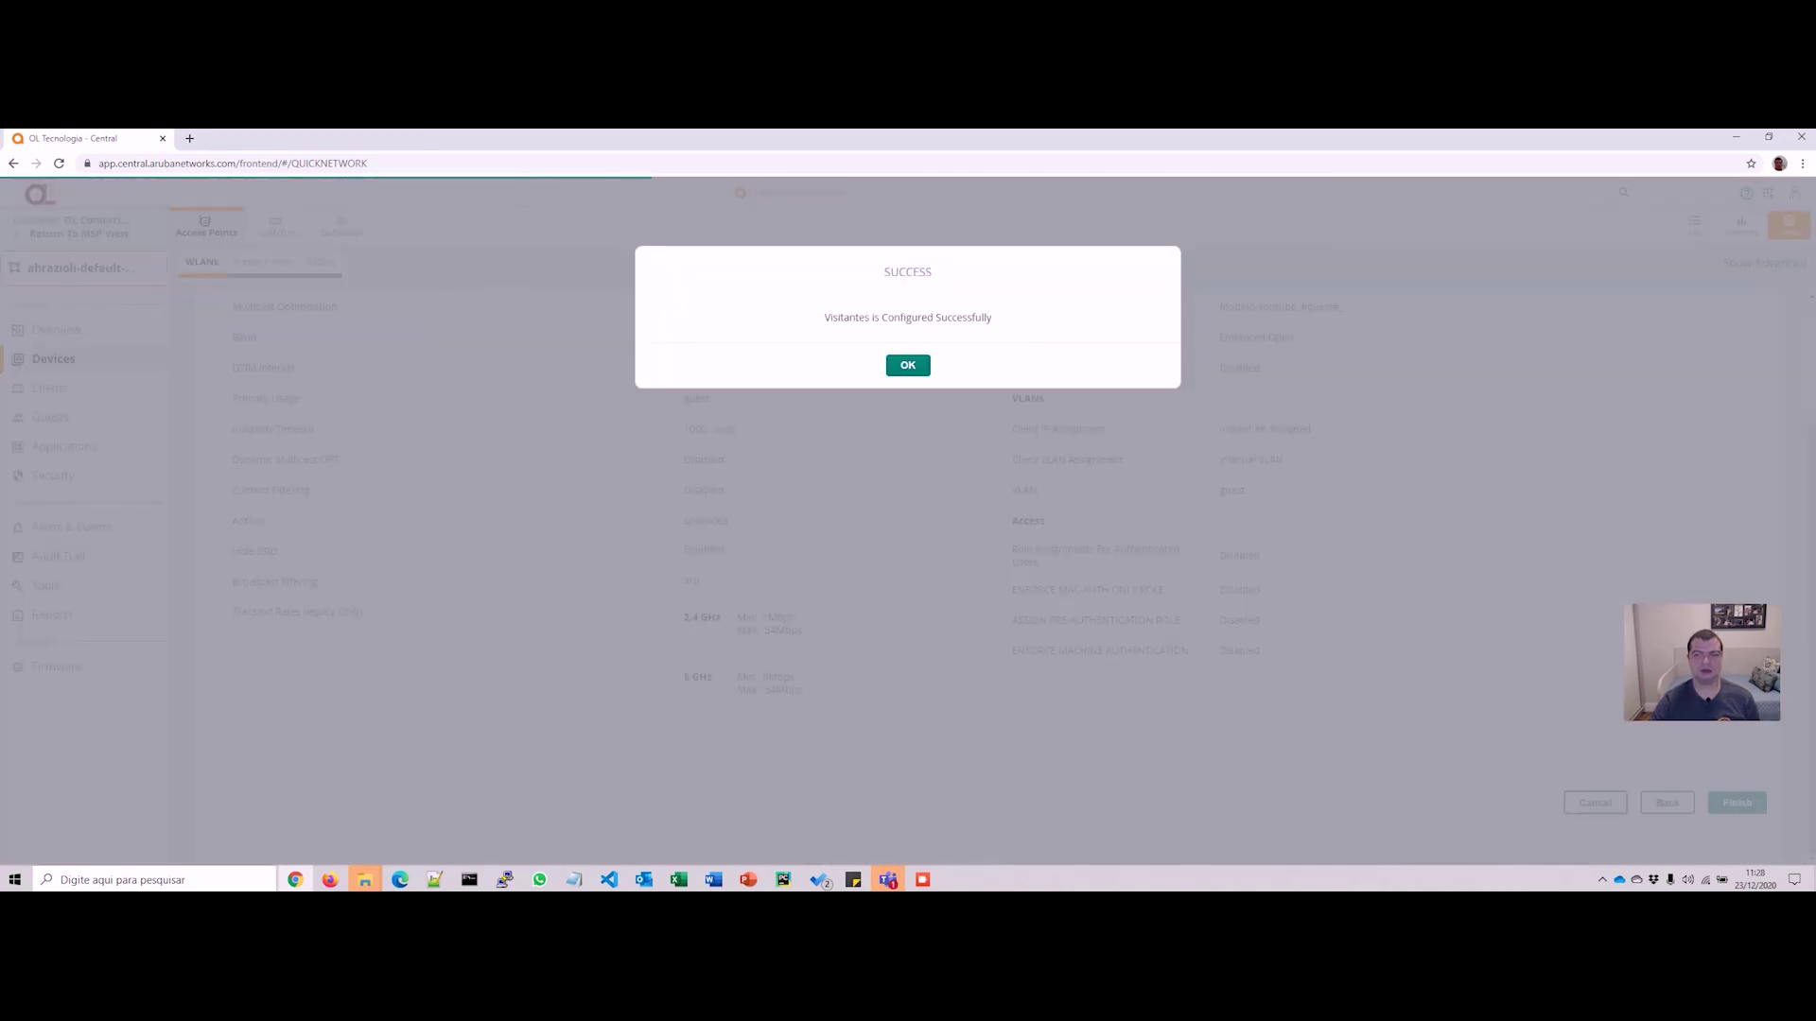
pyautogui.click(907, 365)
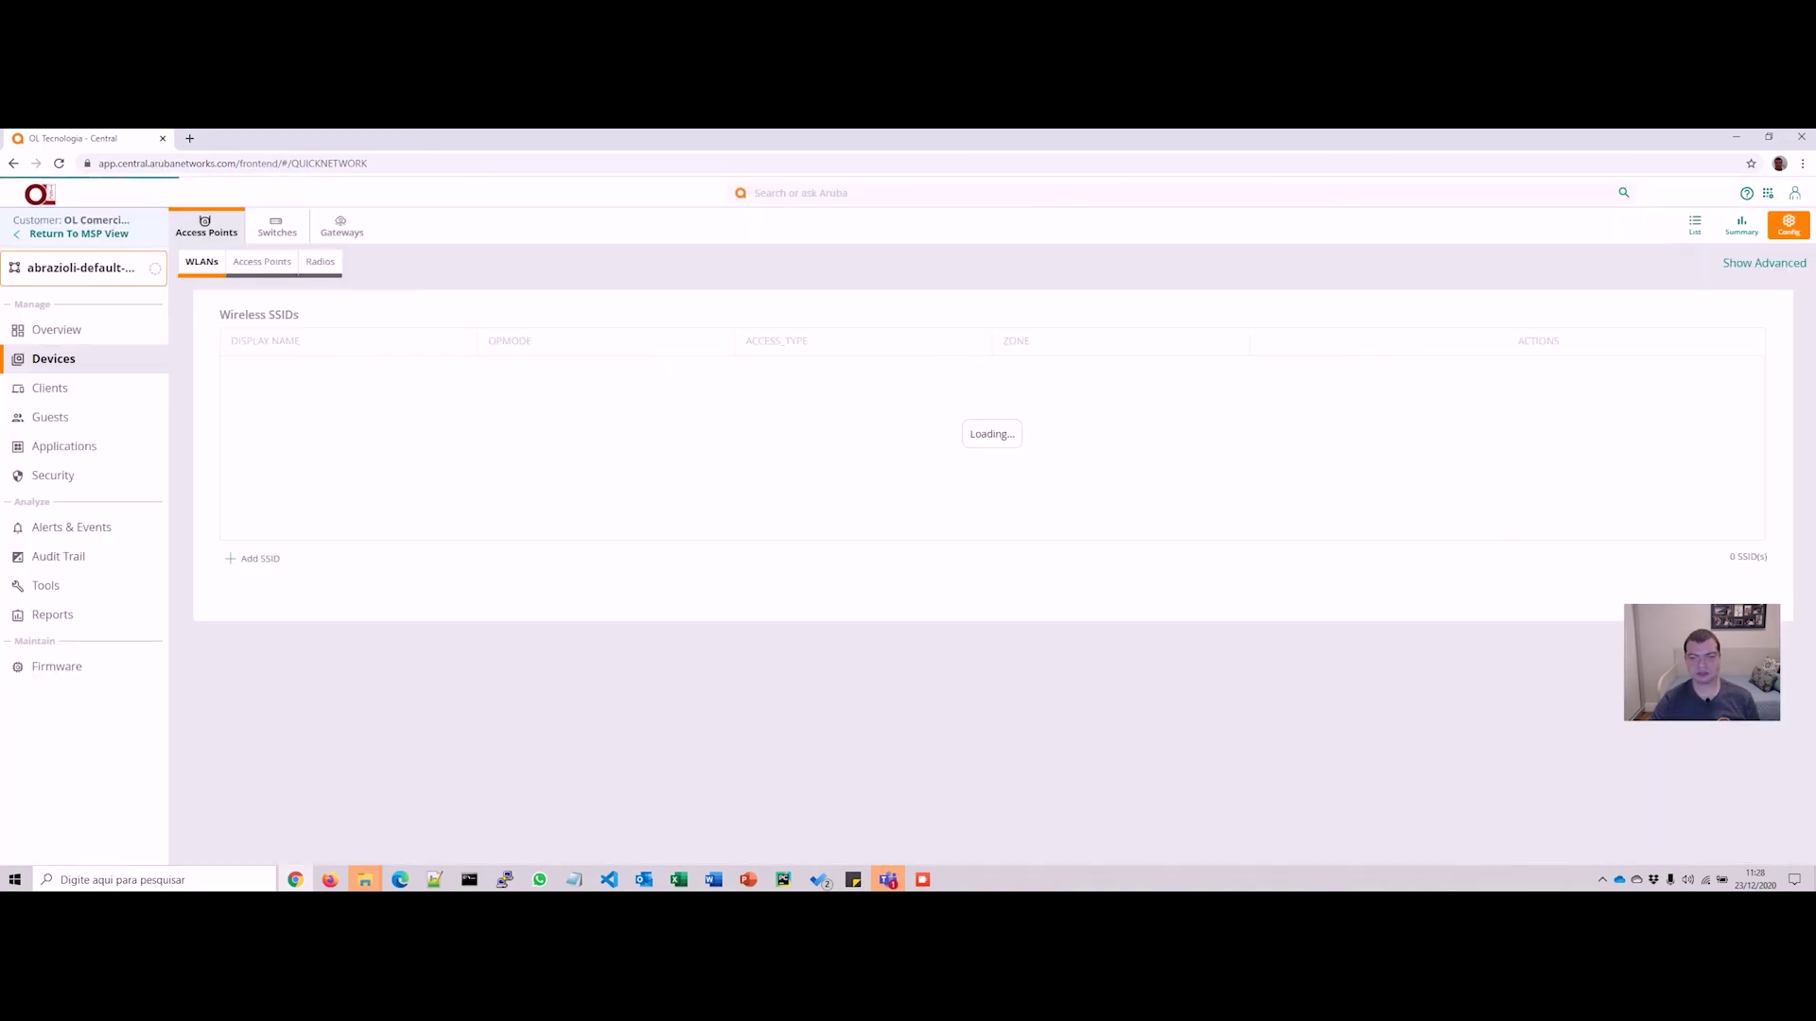